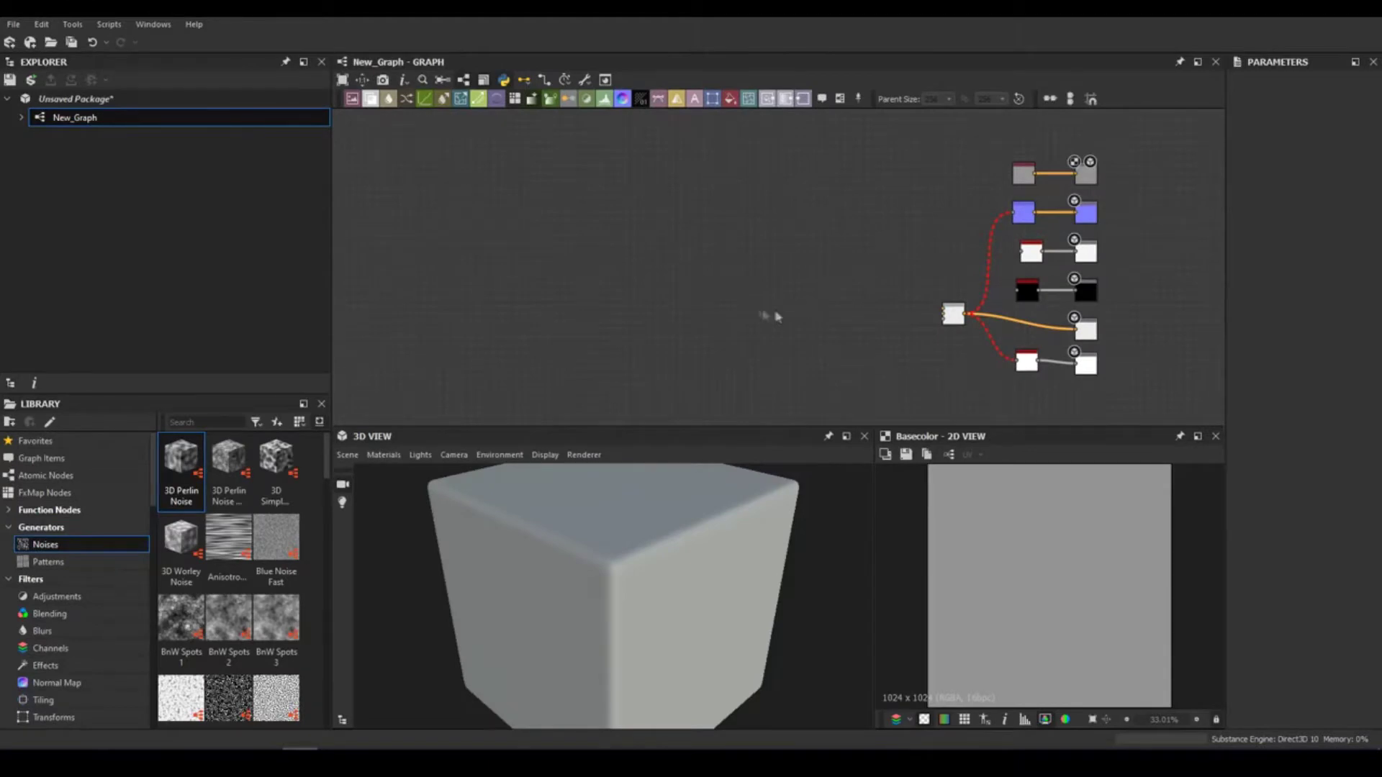
Open the node search list on the empty New_Graph canvas.
key("space")
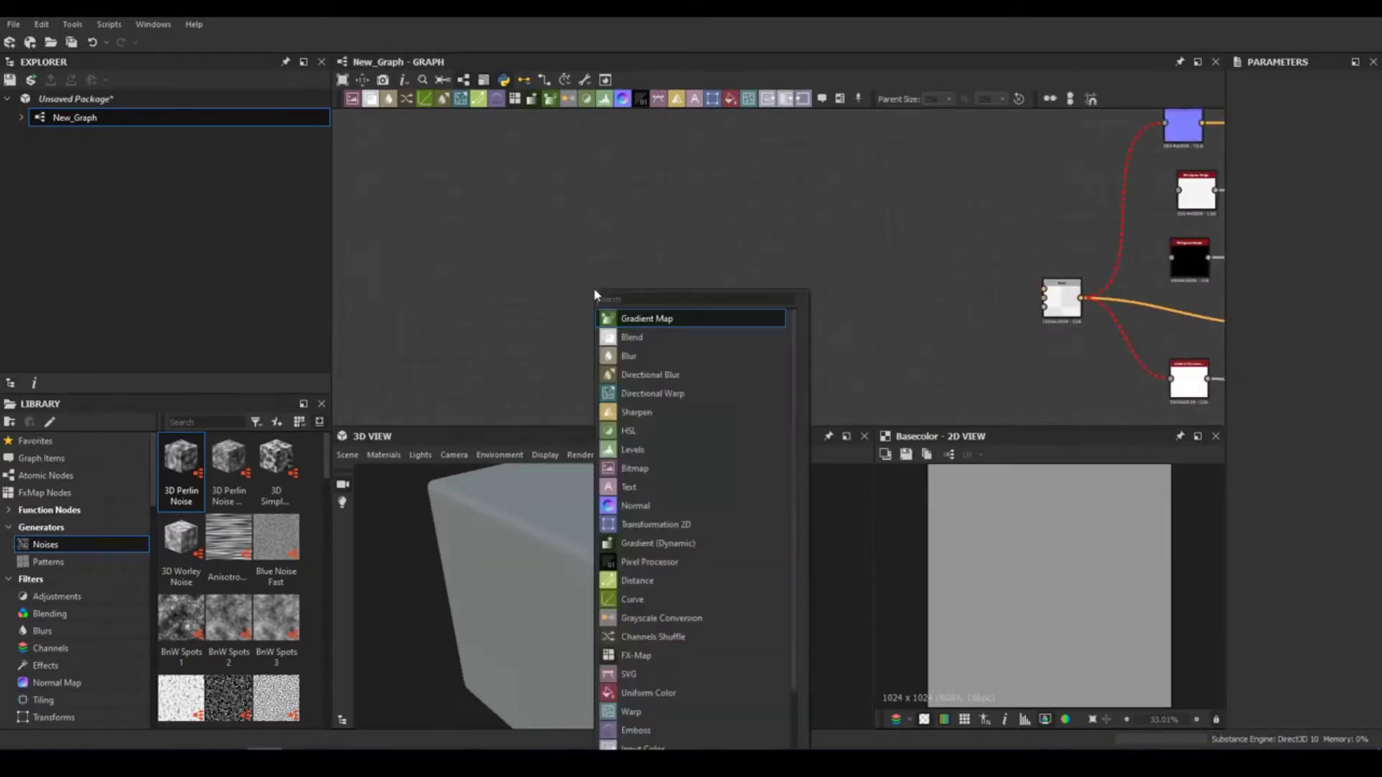
Add a Cells 3 noise with a smaller cell scale, followed by an Edge Detect.
left_click(634, 355)
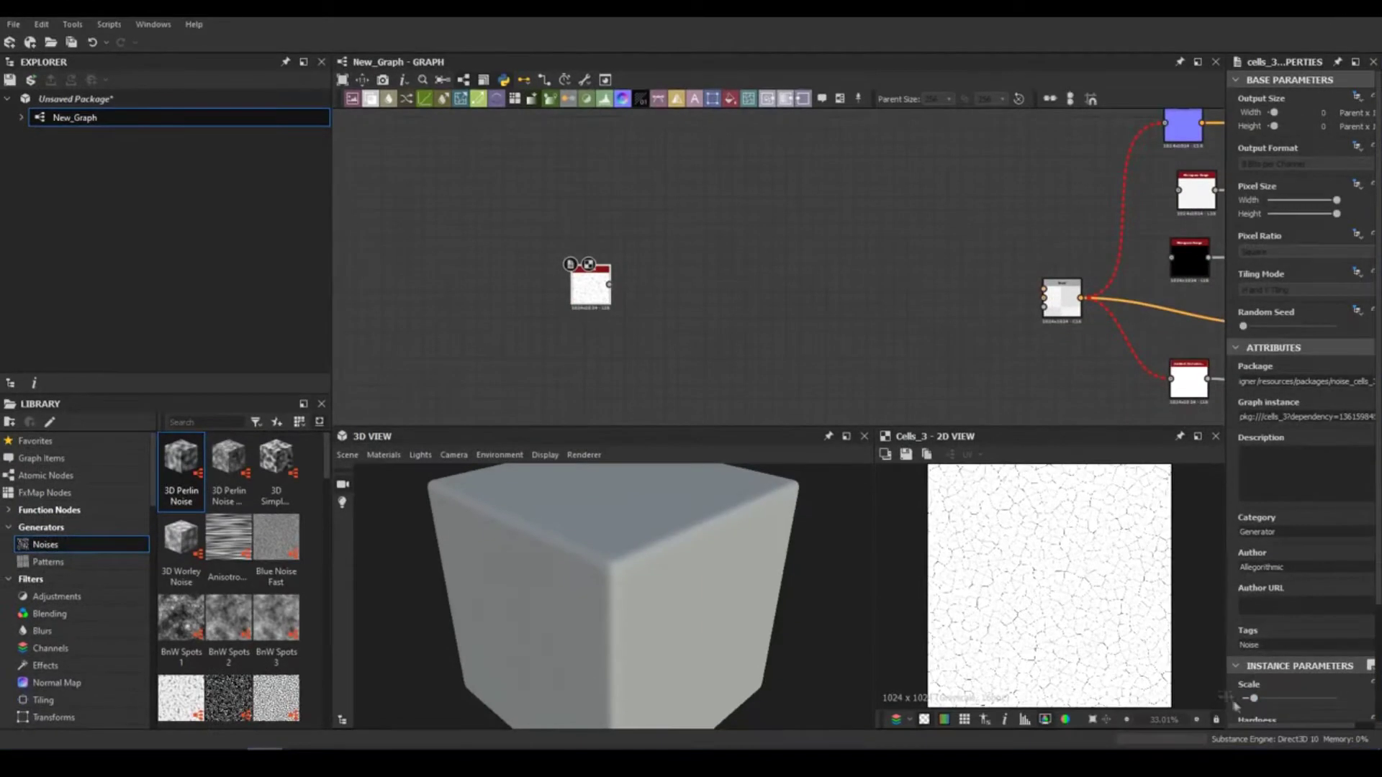
left_click_drag(1227, 691, 1126, 692)
left_click(1146, 699)
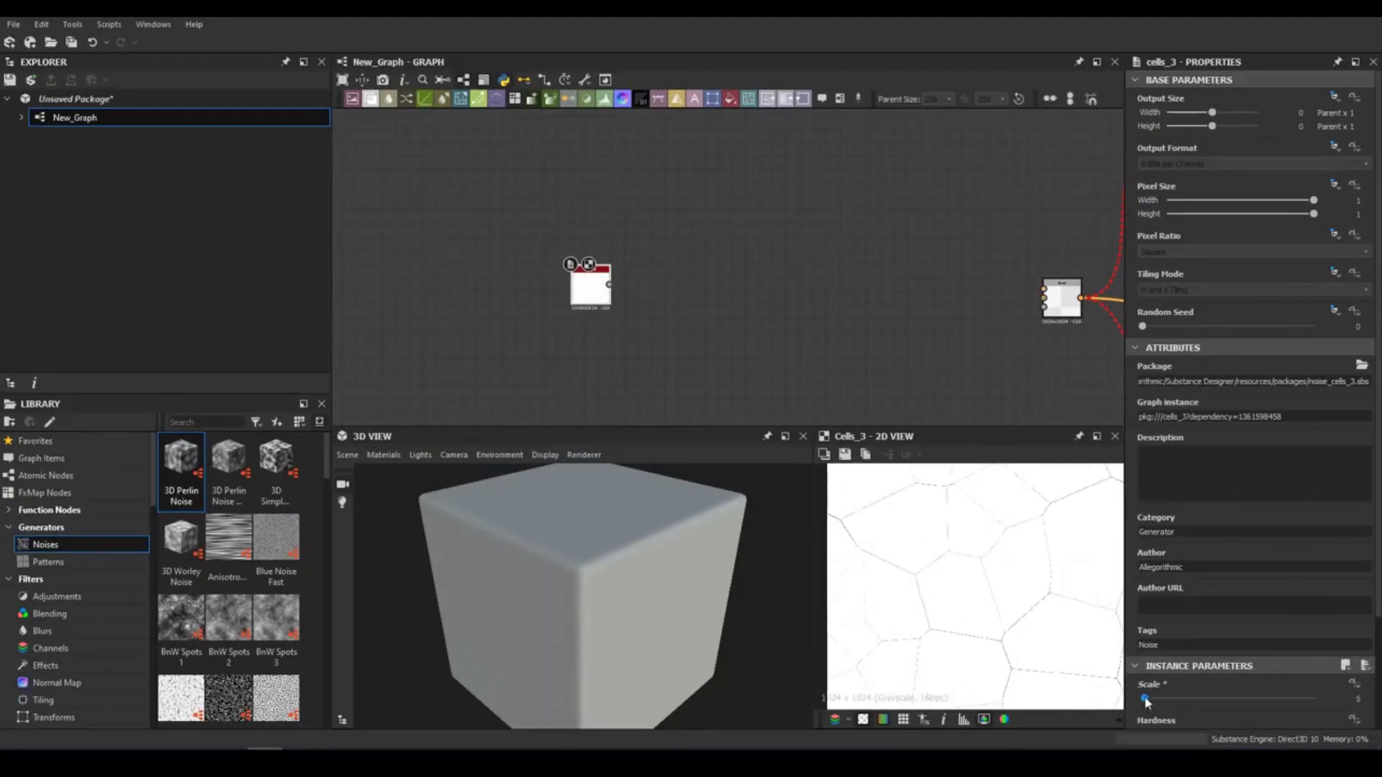
key("space")
left_click(633, 311)
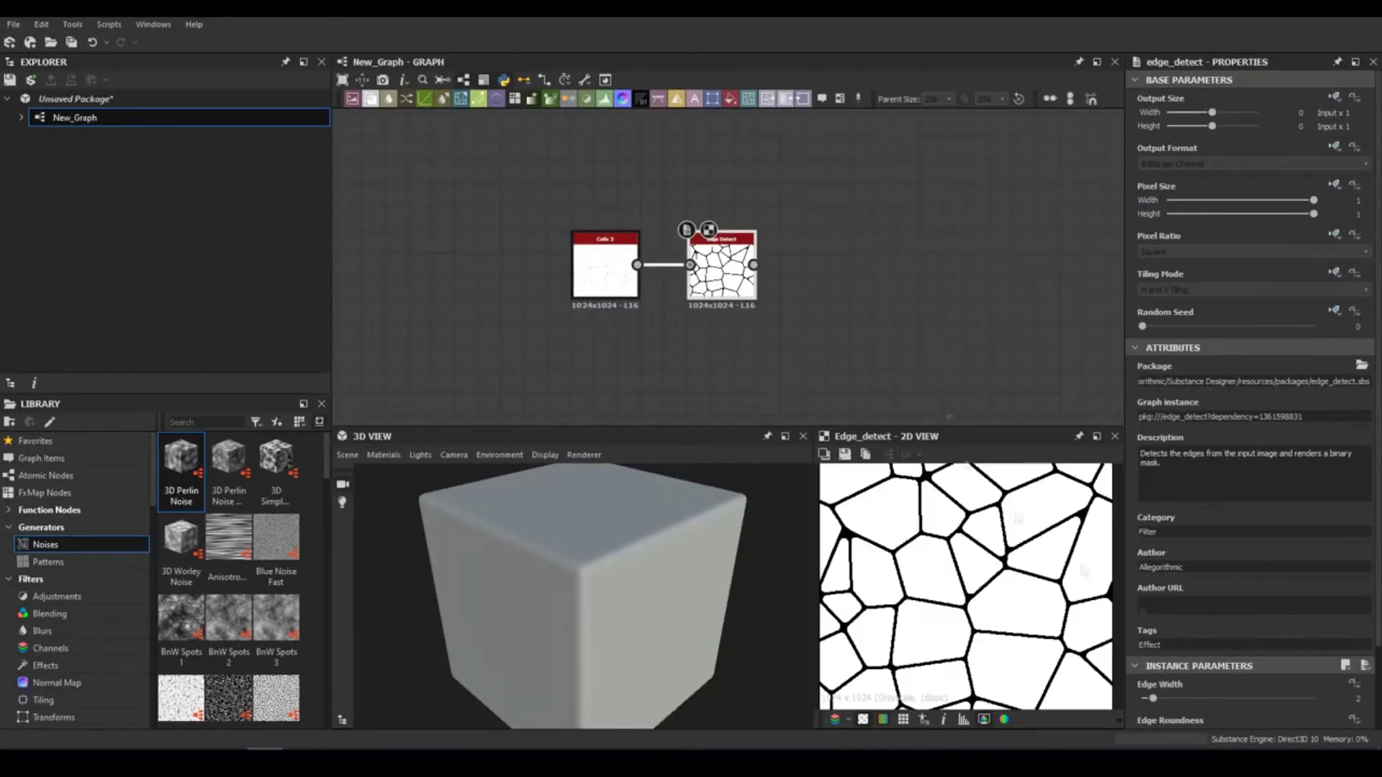
scroll(1199, 679, "down", 3)
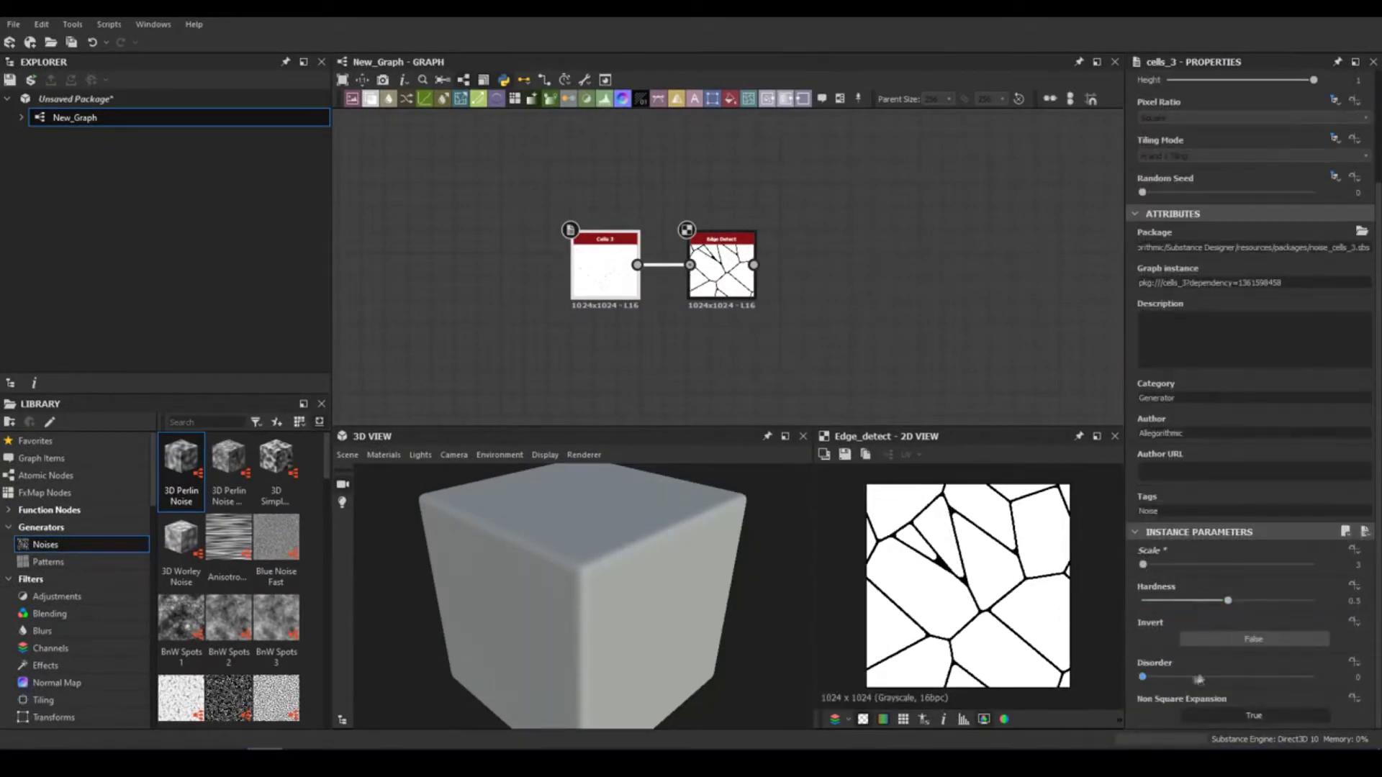
middle_click_drag(558, 229, 213, 229)
Add a Directional Warp after Edge Detect, driven by a Crystal 1 noise.
key("space")
left_click(634, 311)
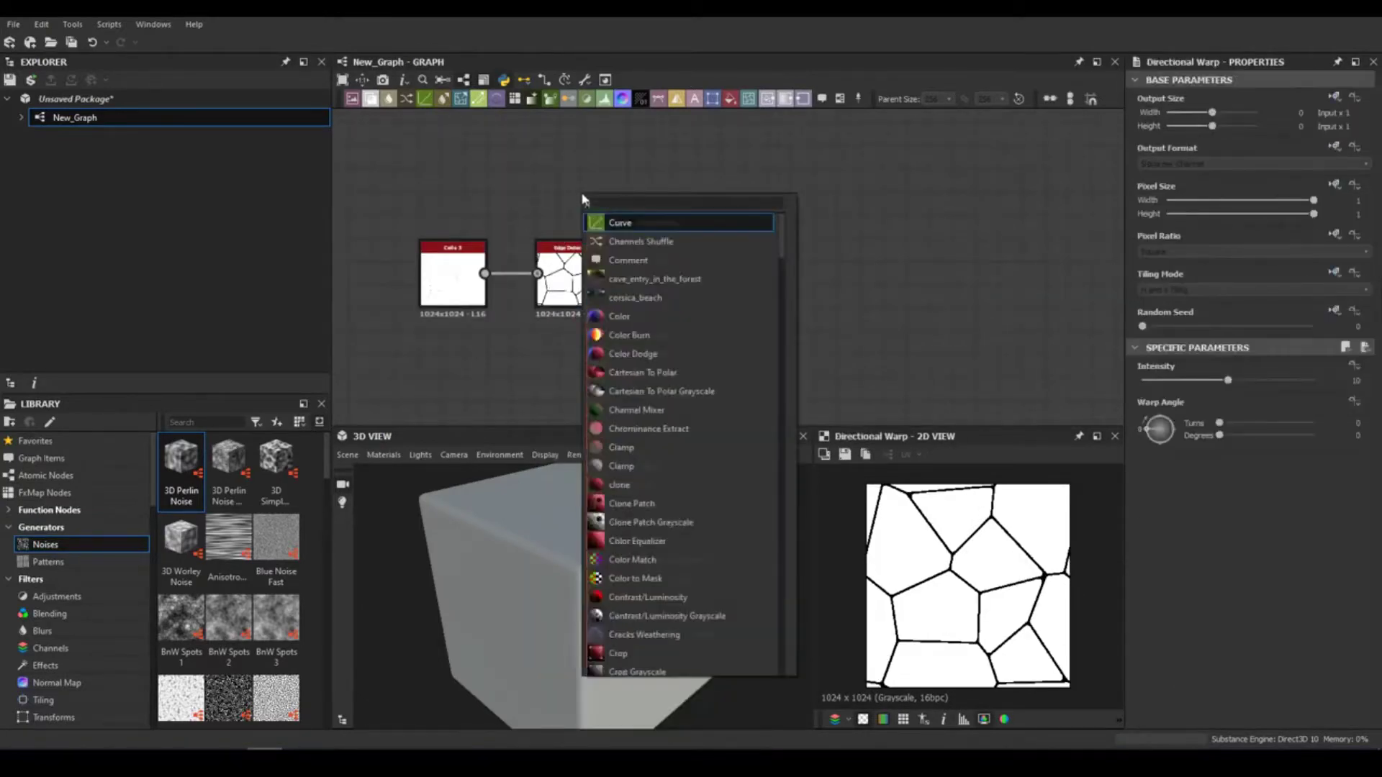
key("space")
left_click(663, 241)
left_click_drag(602, 181, 654, 267)
left_click(686, 277)
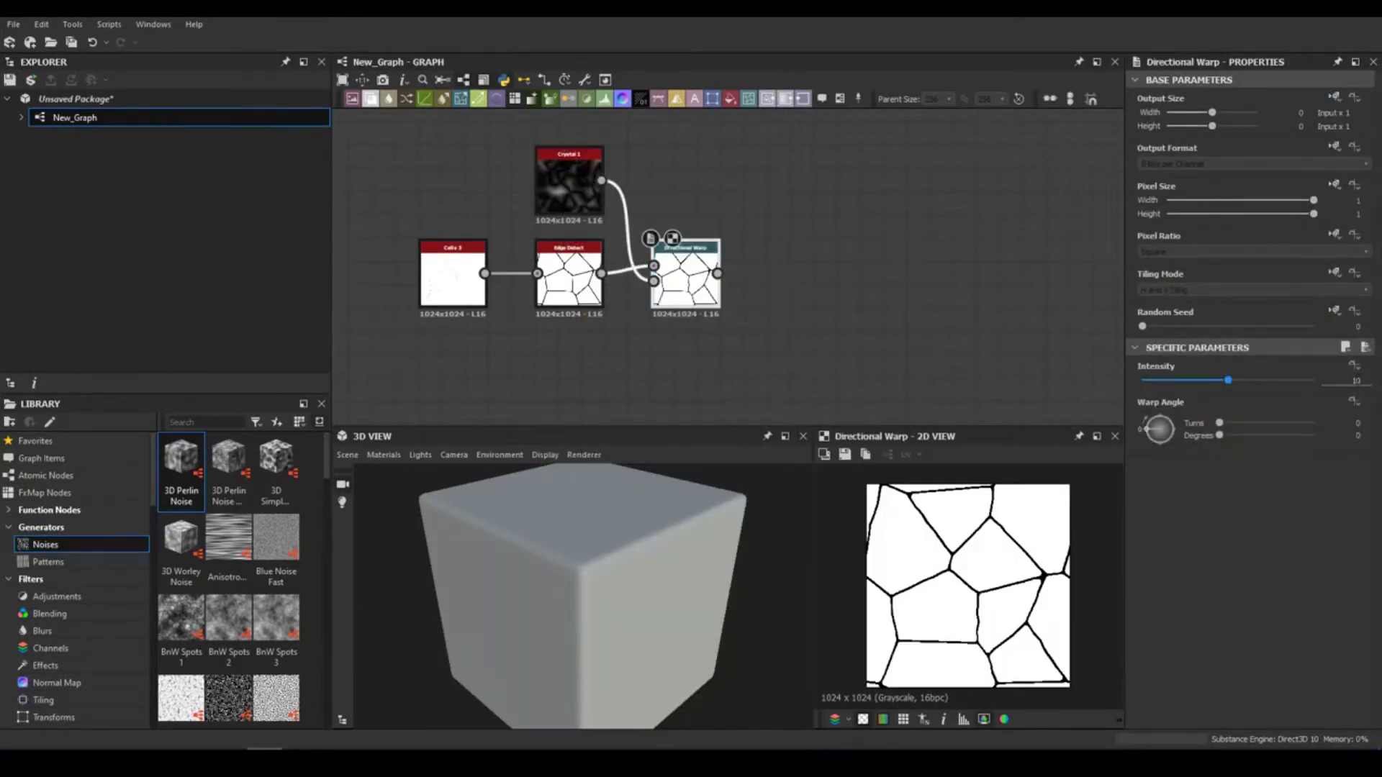
Add a Slope Blur Grayscale driven by a larger-scale Perlin Noise, intensity 2.67.
key("space")
left_click(803, 274)
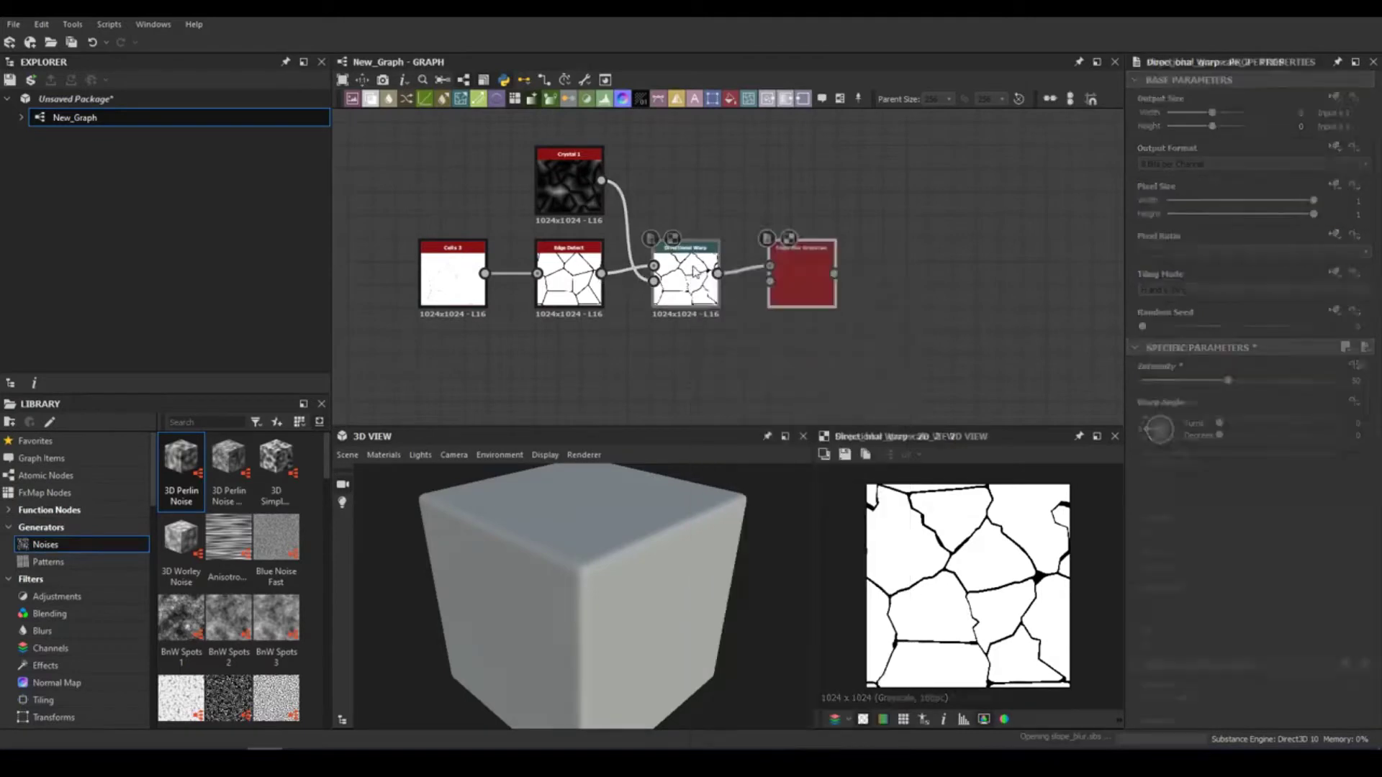
middle_click_drag(720, 274, 802, 180)
key("space")
type("perlin")
left_click(767, 317)
left_click_drag(1148, 702, 1180, 702)
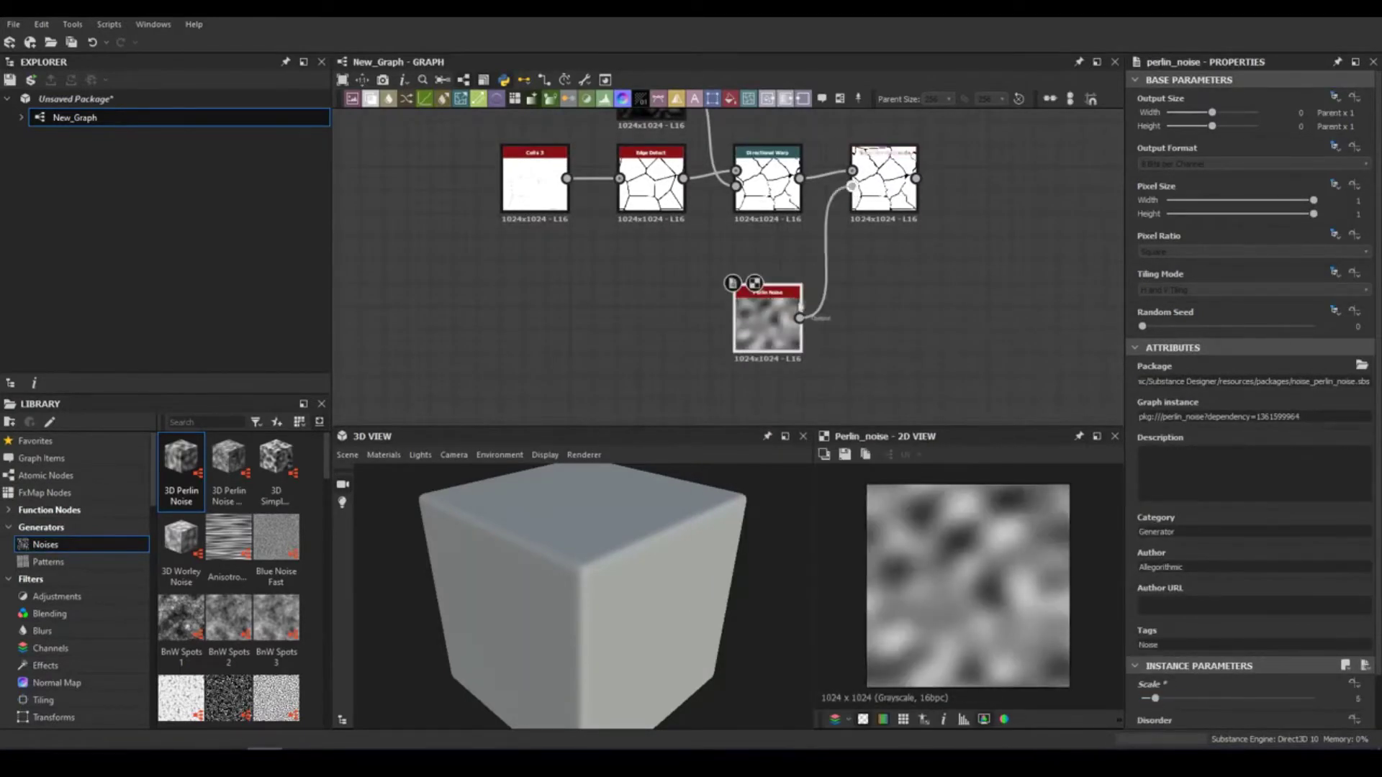
left_click_drag(768, 317, 791, 270)
left_click_drag(823, 271, 852, 186)
left_click(884, 180)
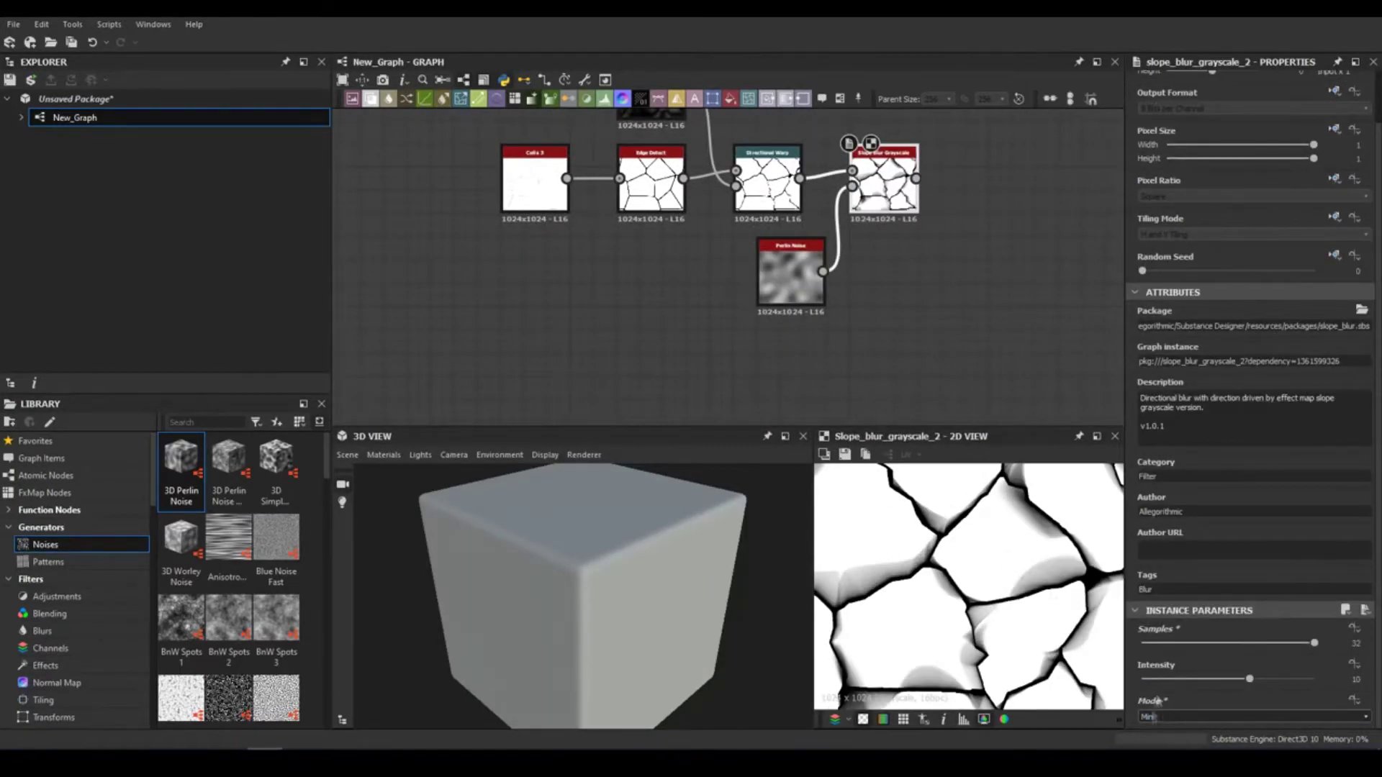
left_click_drag(1169, 678, 1172, 679)
Add a Clouds noise as a new source for the slope blur.
scroll(725, 291, "down", 6)
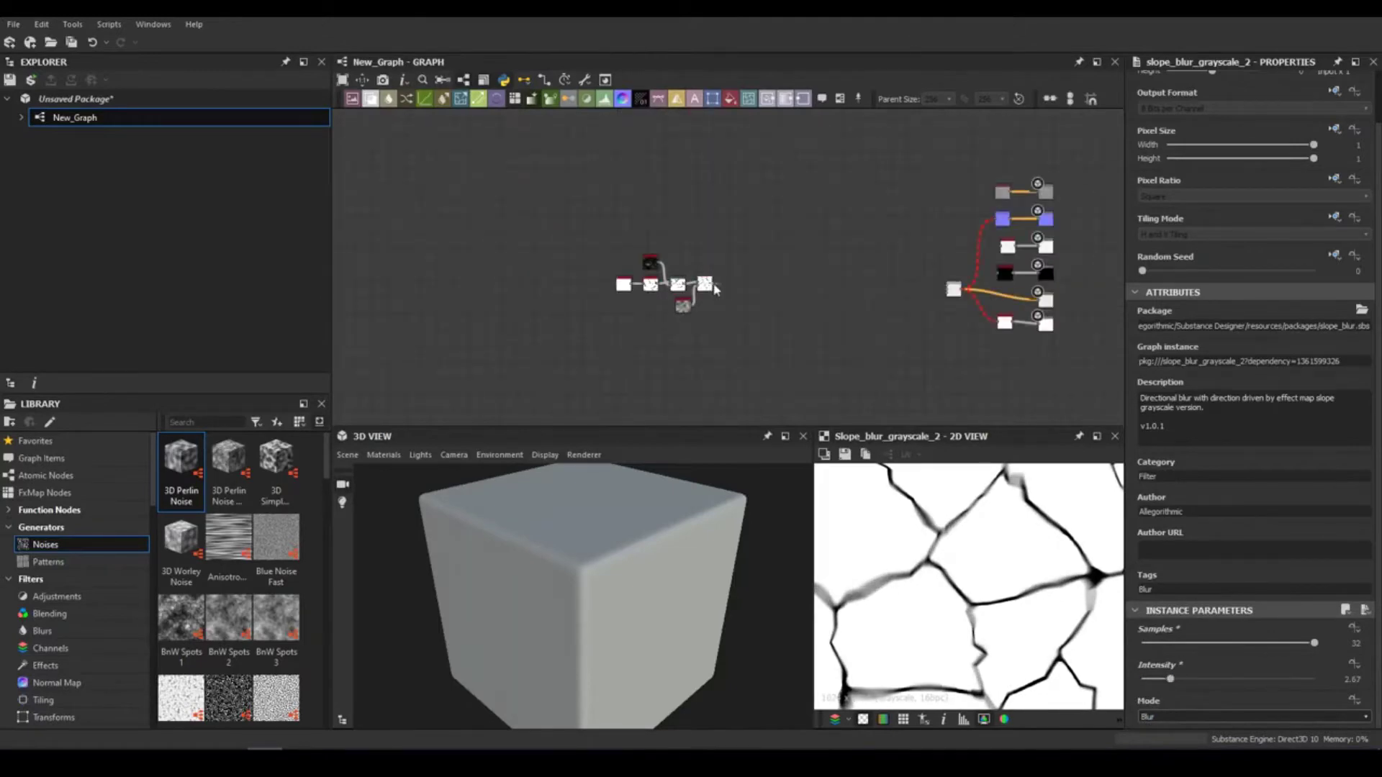
scroll(719, 280, "up", 6)
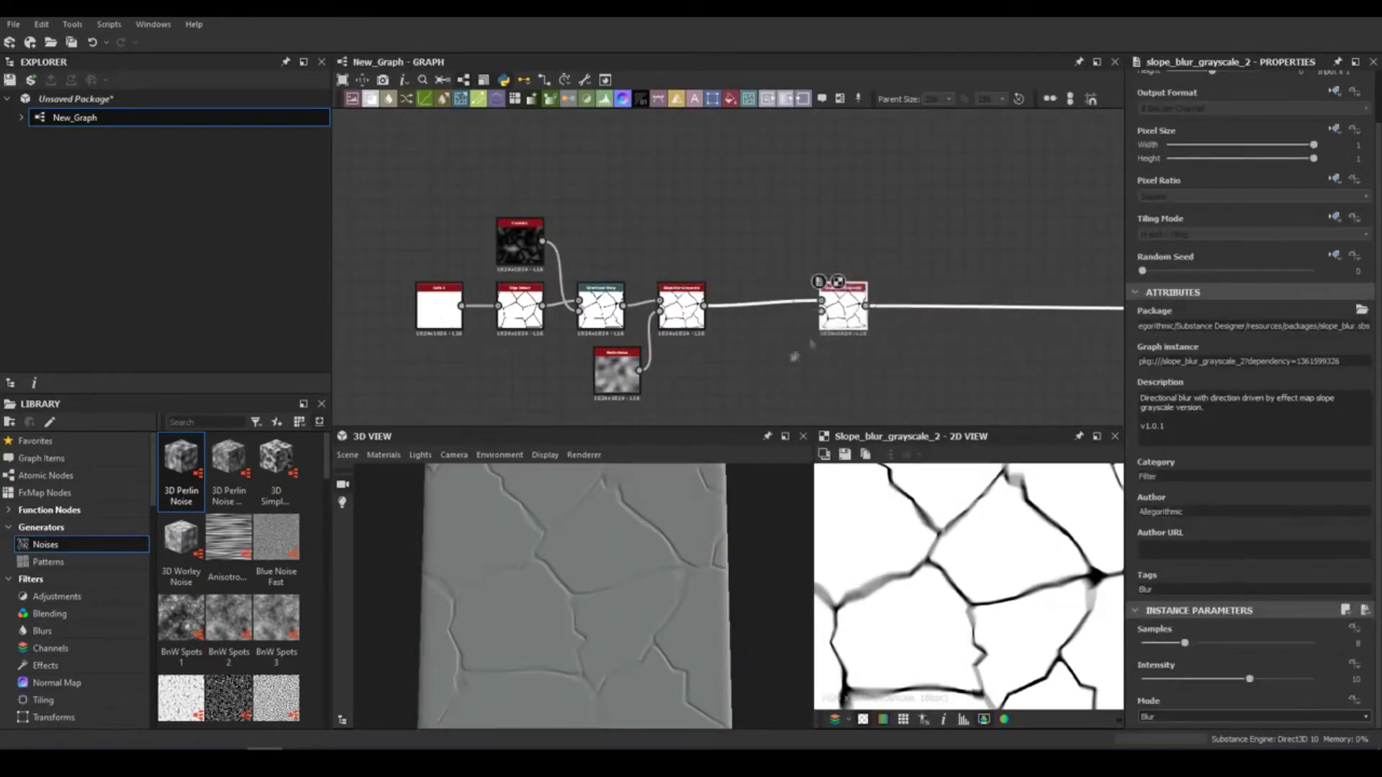
left_click_drag(821, 311, 792, 300)
left_click(833, 392)
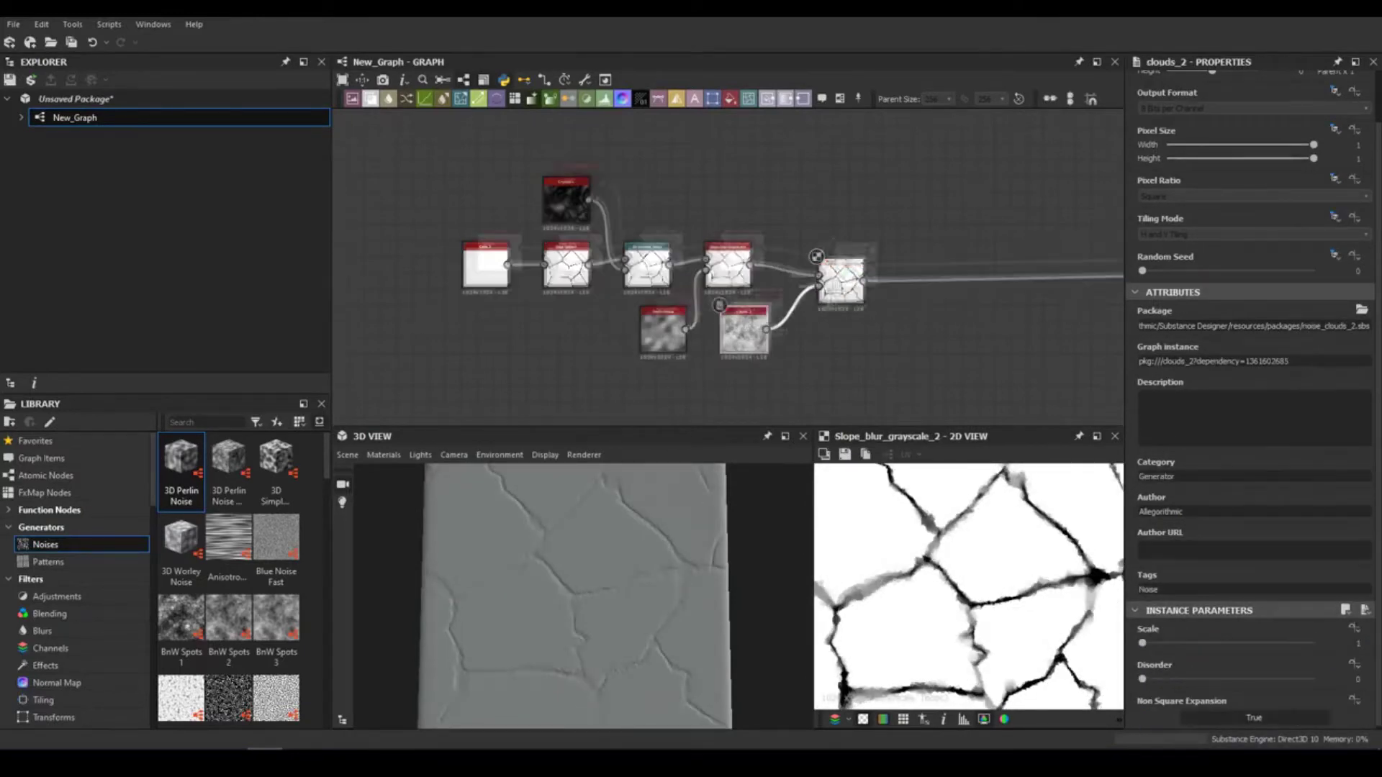
Insert a Transformation 2D after the Clouds node to offset its pattern.
middle_click_drag(827, 304, 943, 164)
left_click_drag(861, 311, 766, 308)
left_click_drag(864, 222, 828, 317)
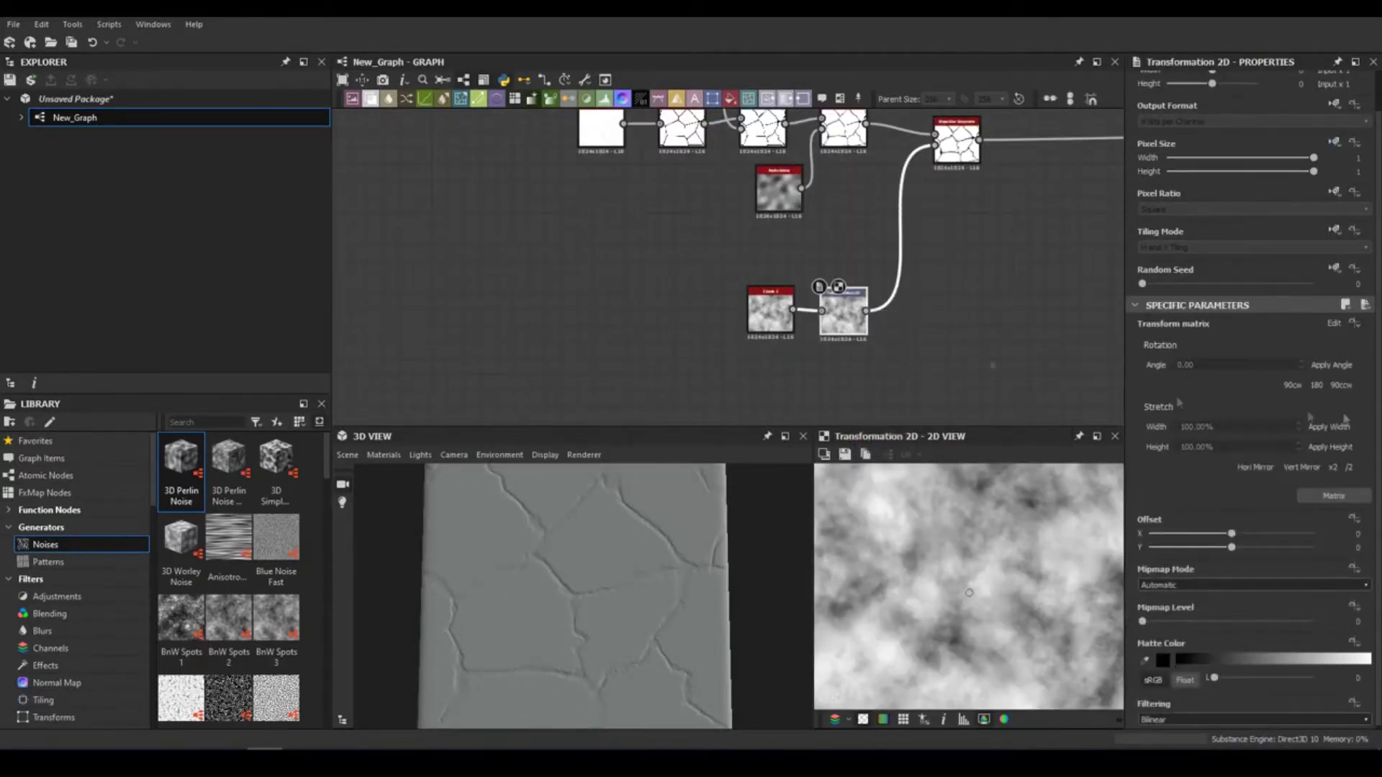
scroll(568, 657, "up", 5)
mouse_move(568, 657)
left_mouse_down("alt")
mouse_move(596, 617)
mouse_move(574, 595)
left_mouse_up("alt")
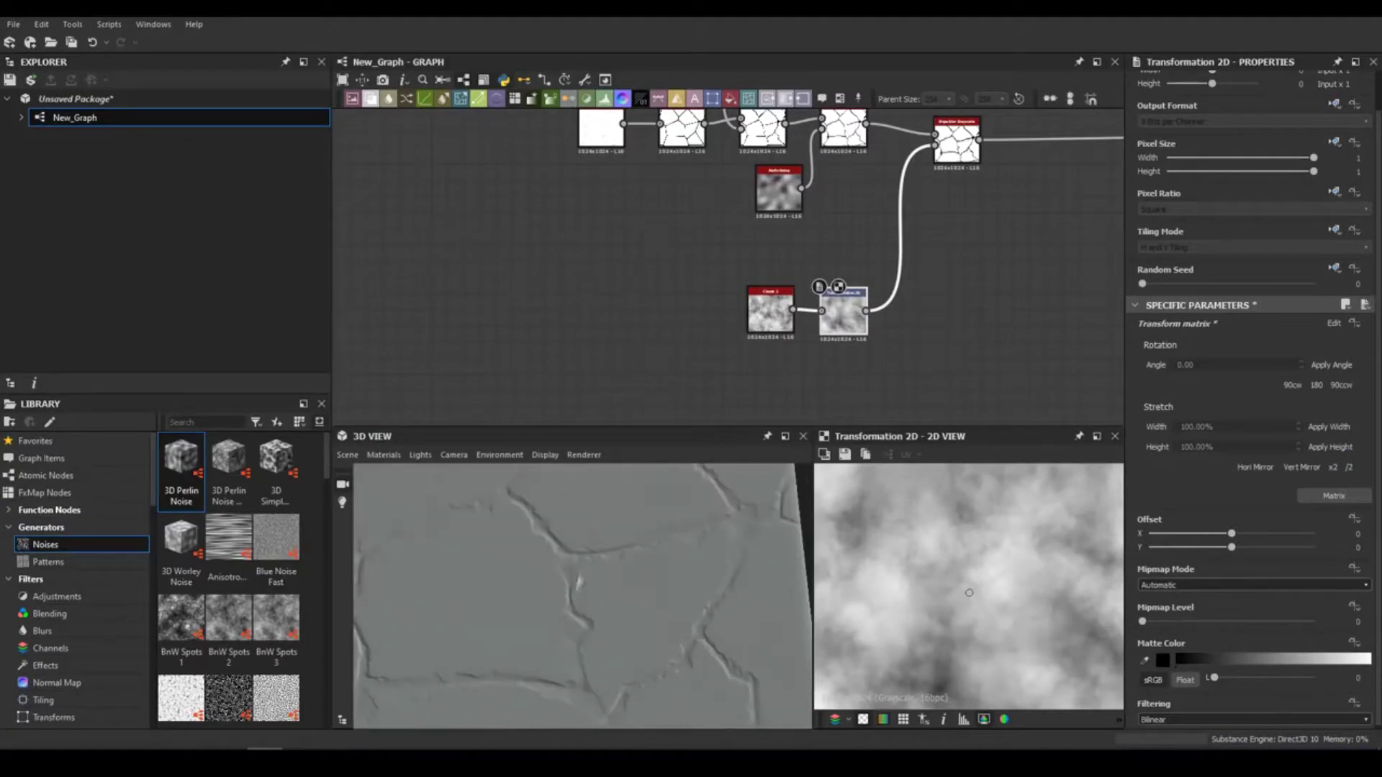
middle_click_drag(808, 293, 850, 354)
Set the Normal node's format to OpenGL and preview the slope blur in 2D.
middle_click_drag(998, 203, 599, 391)
left_click(700, 244)
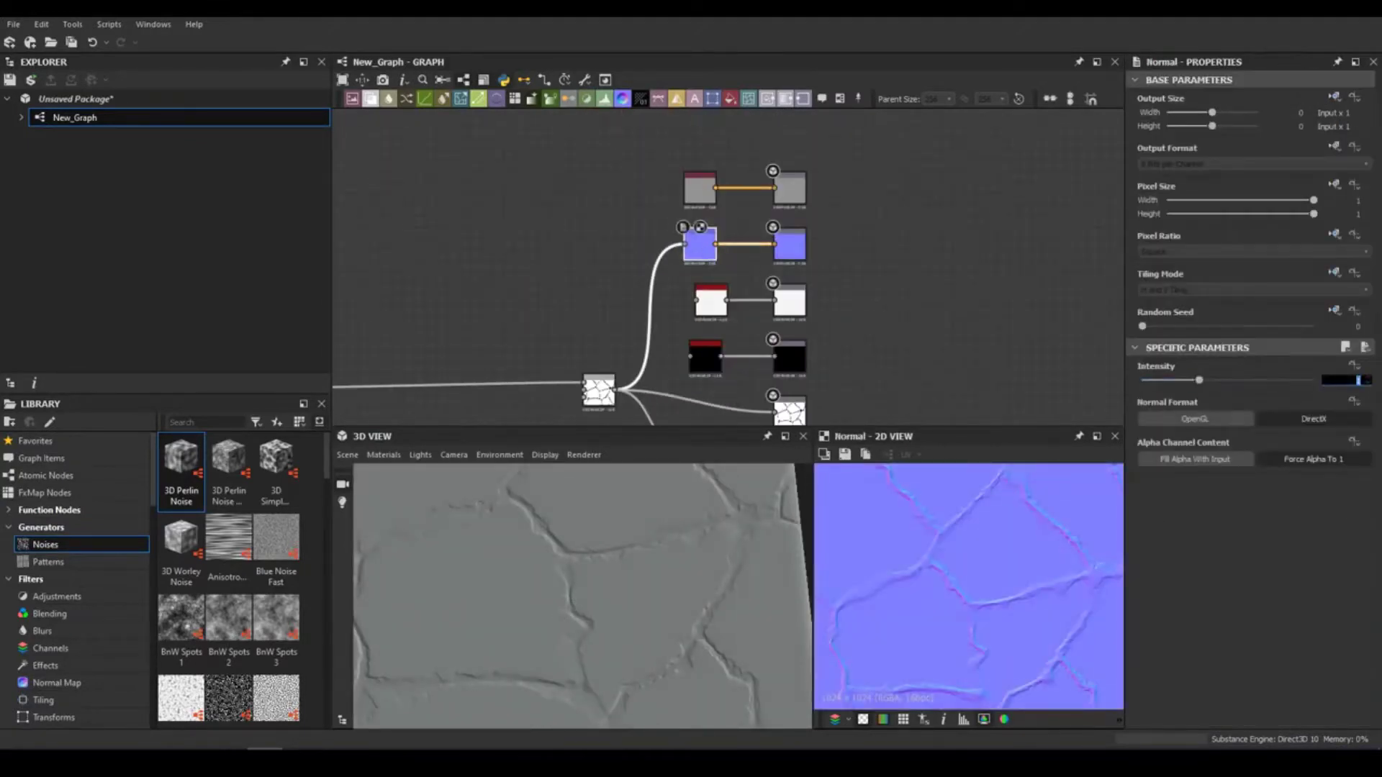
left_click(1208, 420)
left_click_drag(504, 576, 537, 624, "alt")
mouse_move(720, 324)
middle_mouse_down()
mouse_move(569, 373)
mouse_move(749, 374)
middle_mouse_up()
double_click(565, 253)
scroll(1152, 680, "down", 2)
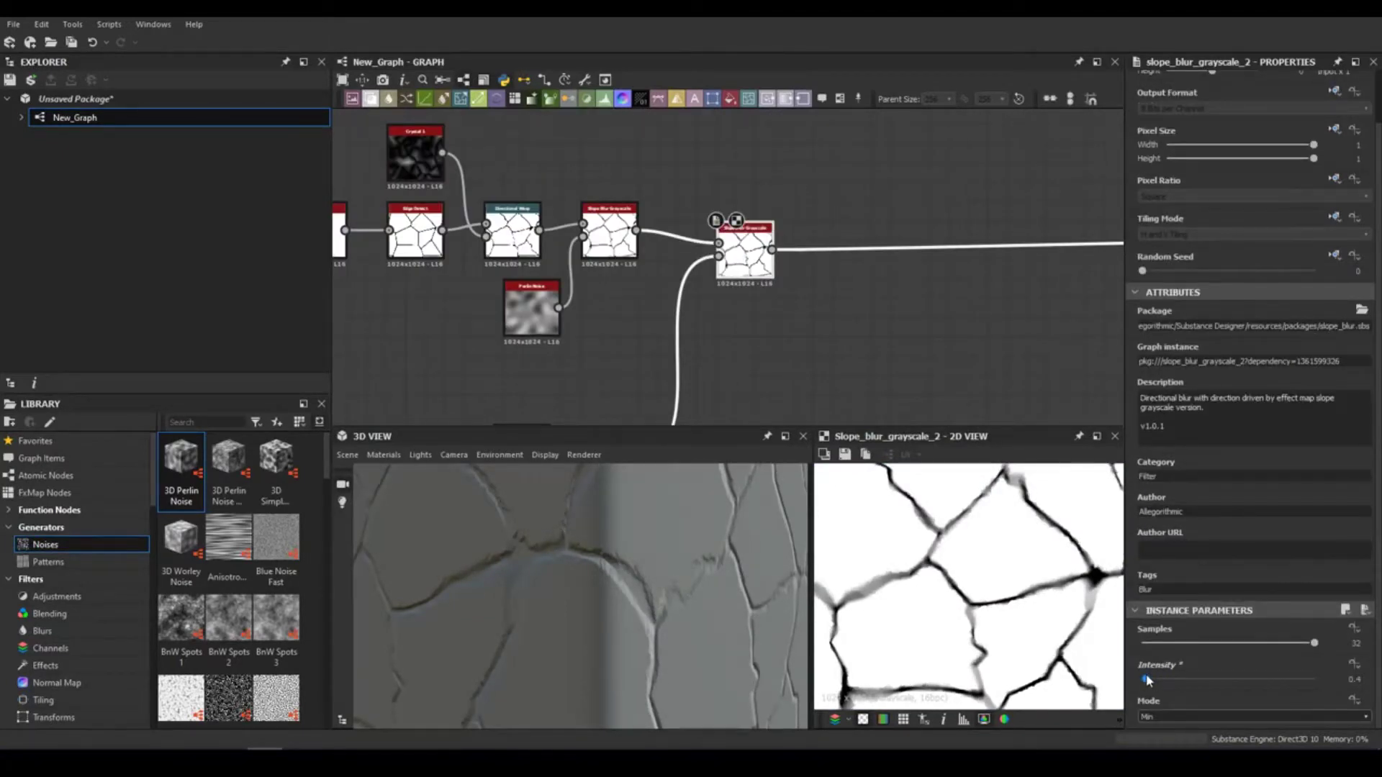
Inspect the HBAO node's output and adjust the preview displacement scale.
middle_click_drag(1043, 295, 637, 321)
left_click(851, 275)
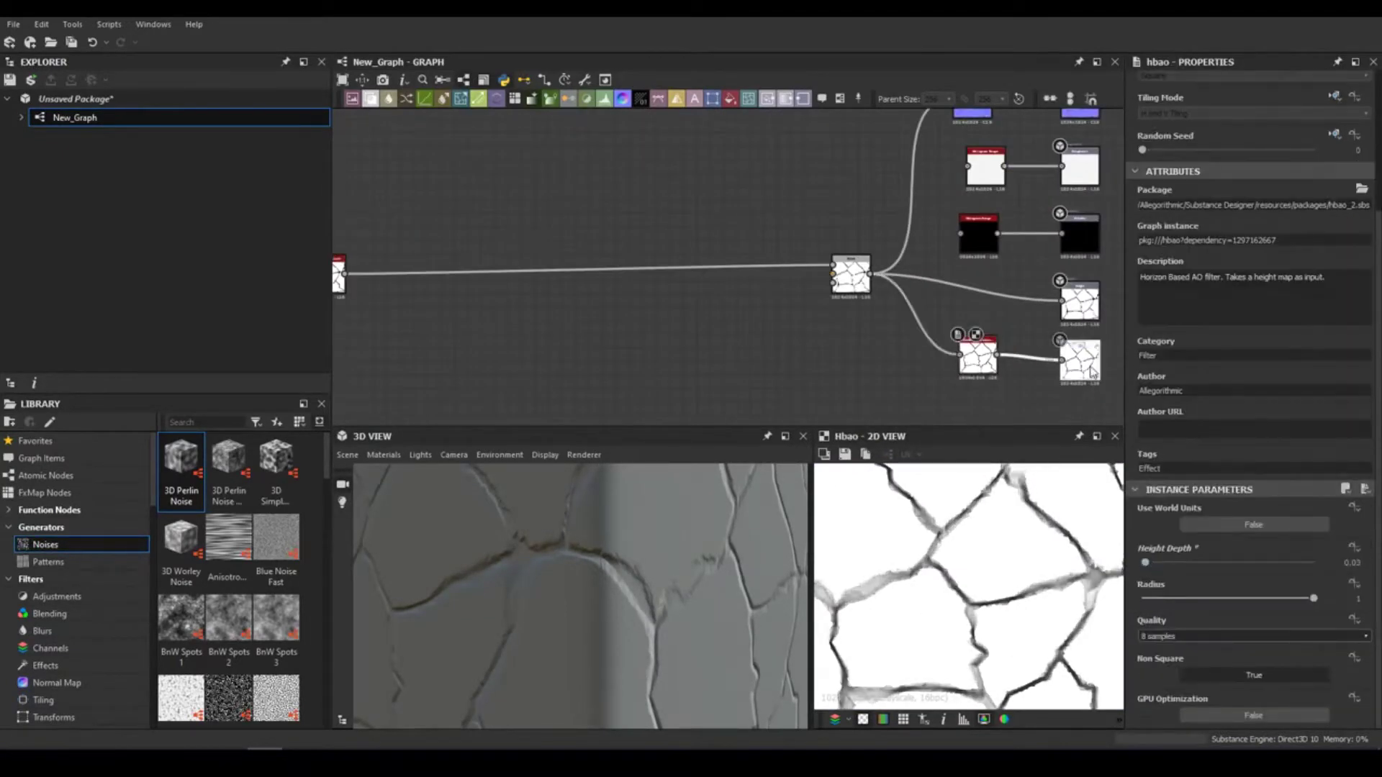
double_click(1093, 373)
left_click(383, 455)
left_click(555, 490)
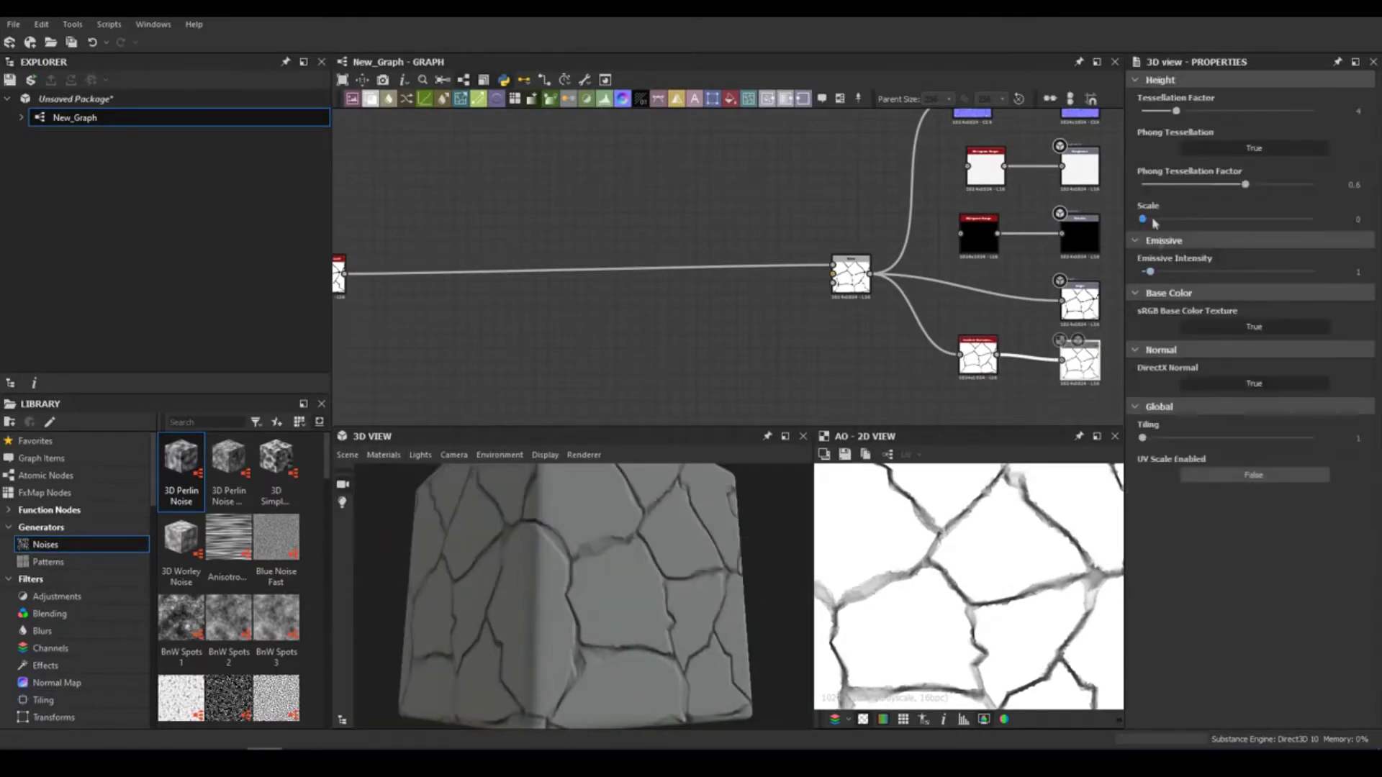
Switch the 3D preview mesh to Plane and zoom onto the cracks.
left_click(347, 455)
left_click(365, 495)
left_click(348, 455)
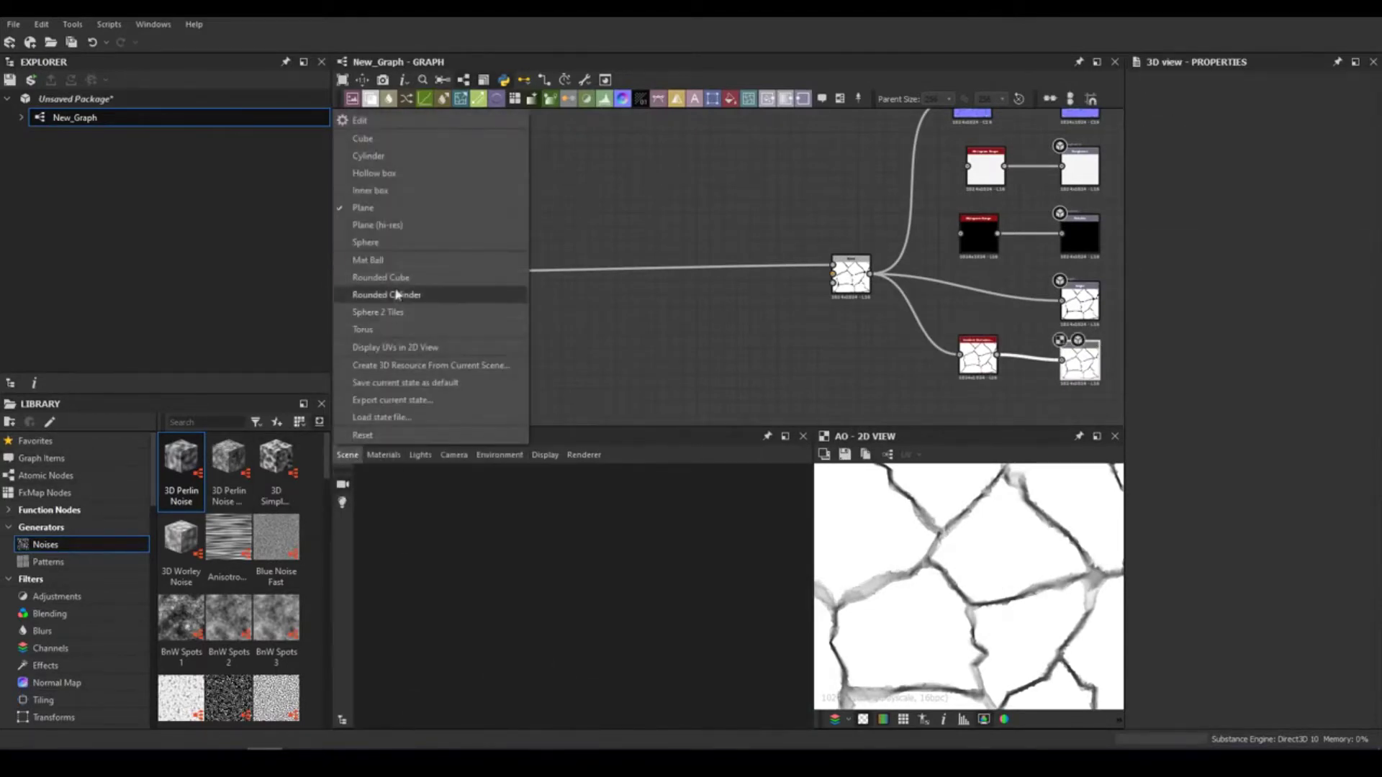
left_click(392, 295)
left_click_drag(724, 689, 559, 621)
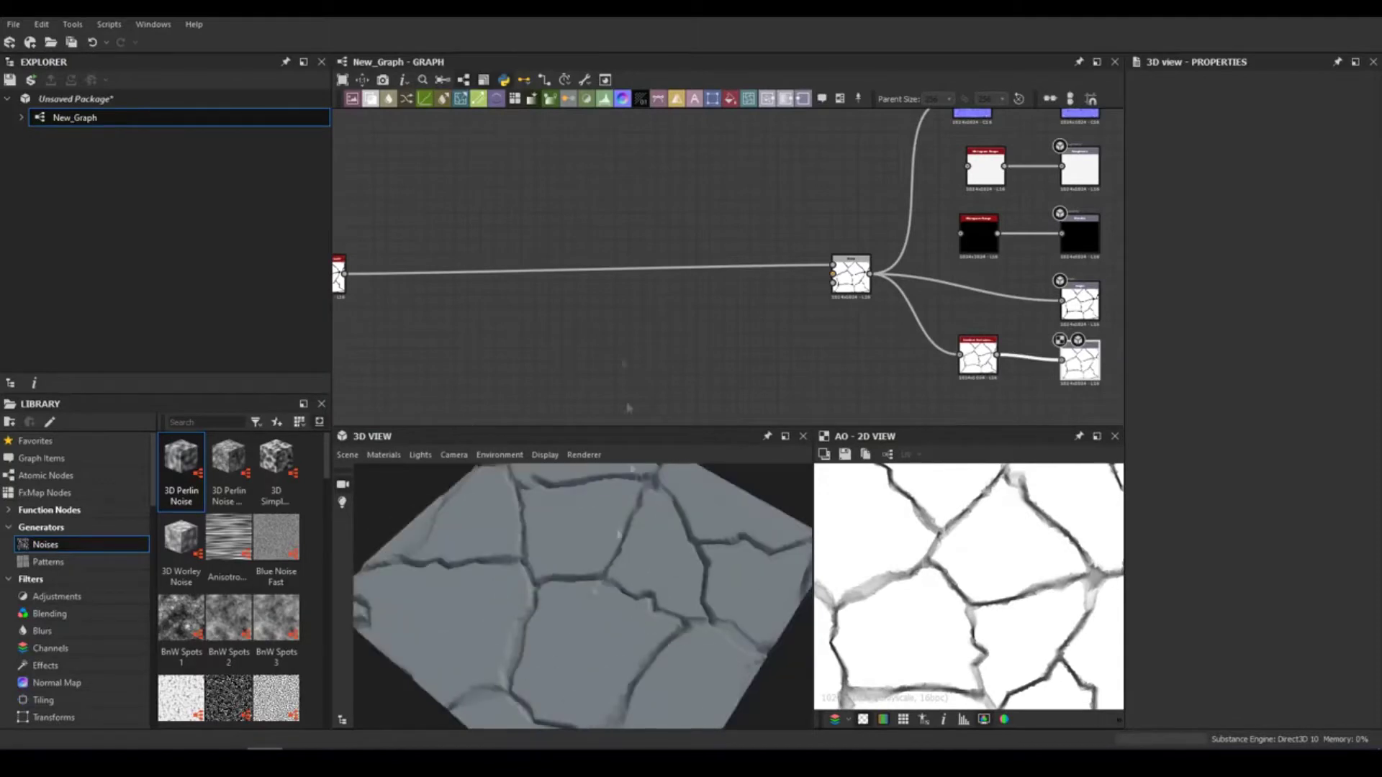
scroll(562, 284, "down", 2)
double_click(872, 244)
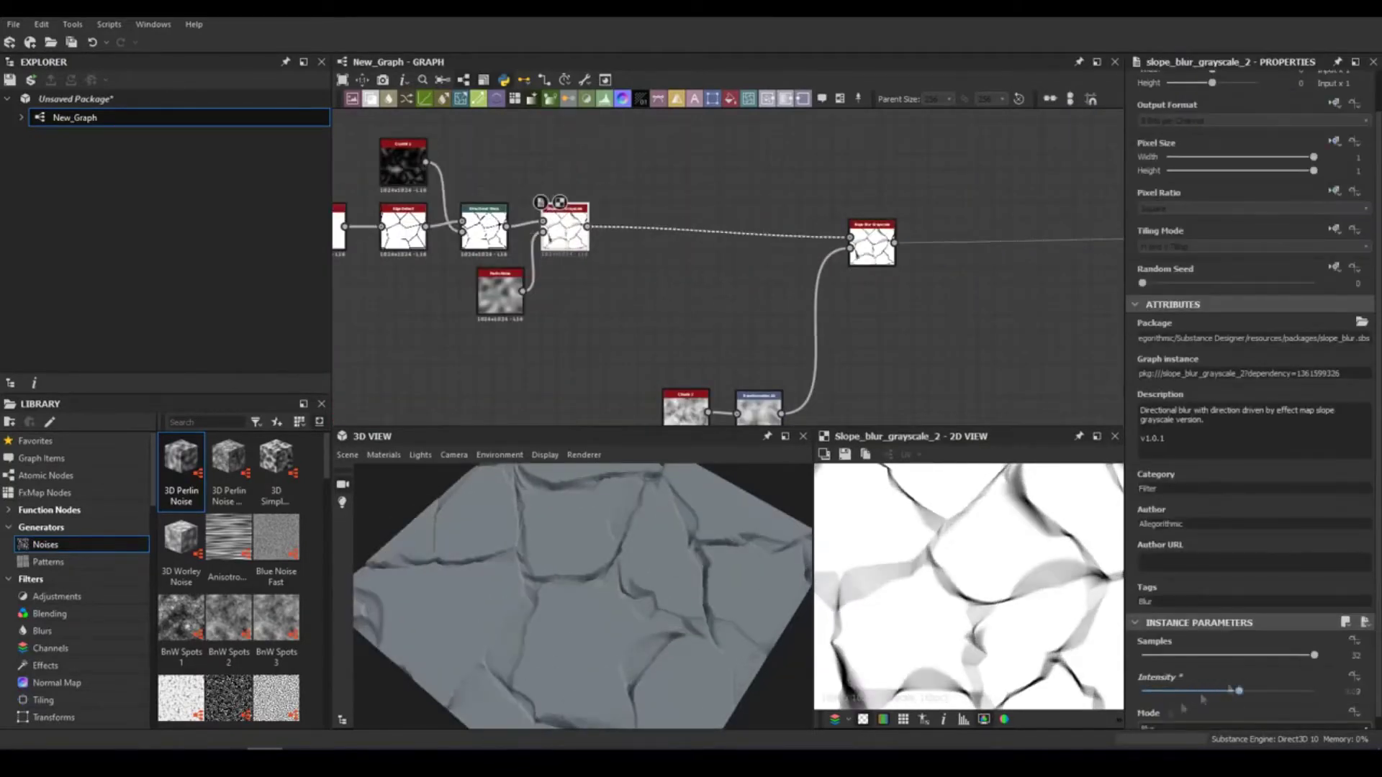
Raise slope blur intensity to about 10.4 and add a Min (Darken) Blend at lower opacity.
left_click(1166, 691)
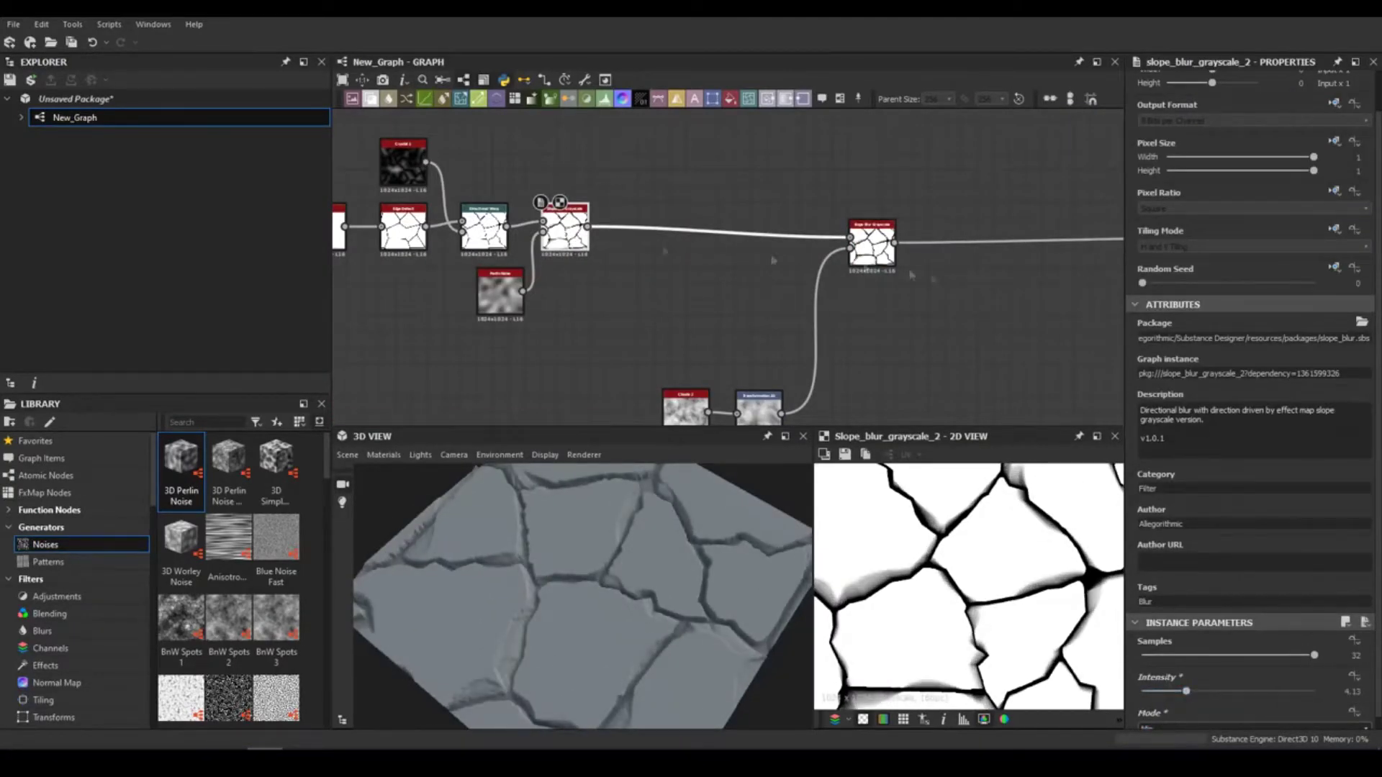
left_click_drag(1148, 691, 1256, 692)
right_click(833, 241)
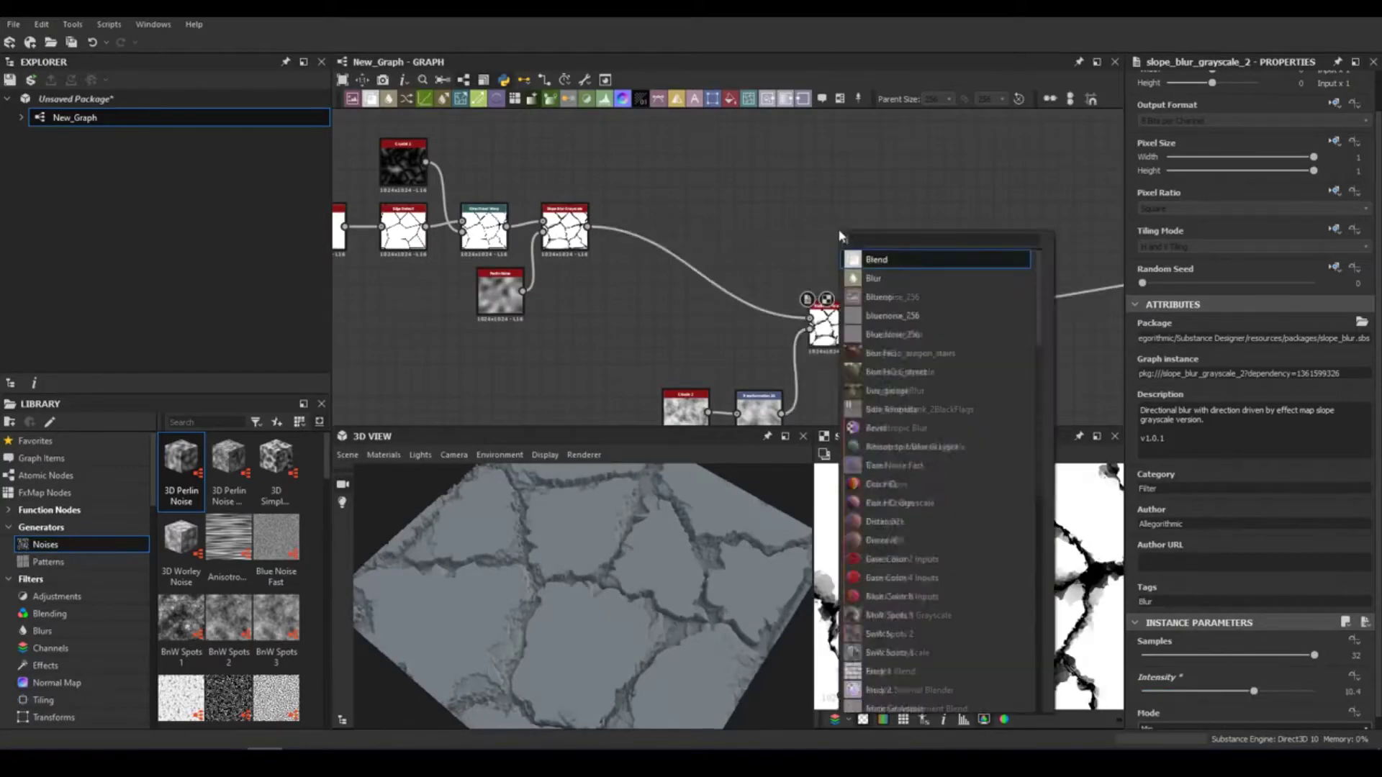
left_click(861, 256)
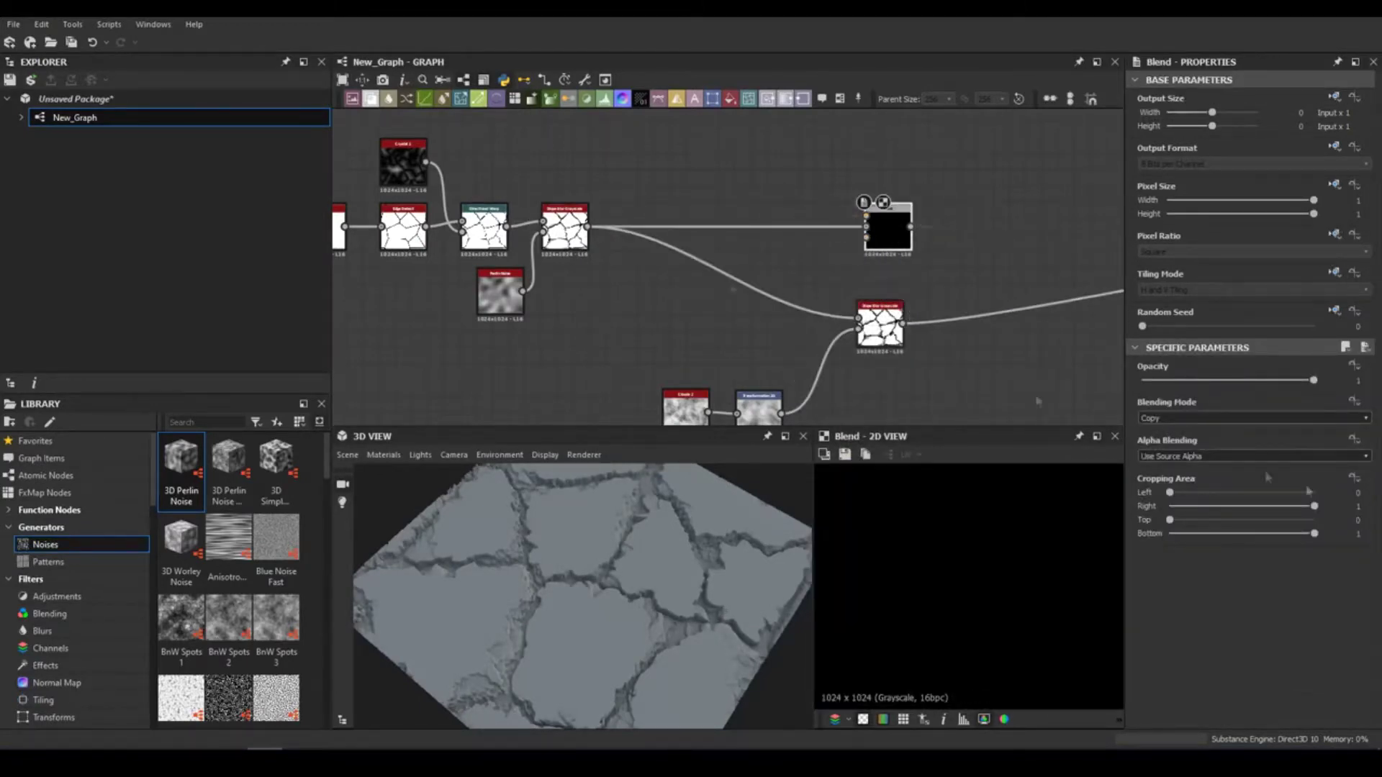
left_click(1224, 417)
left_click(1209, 491)
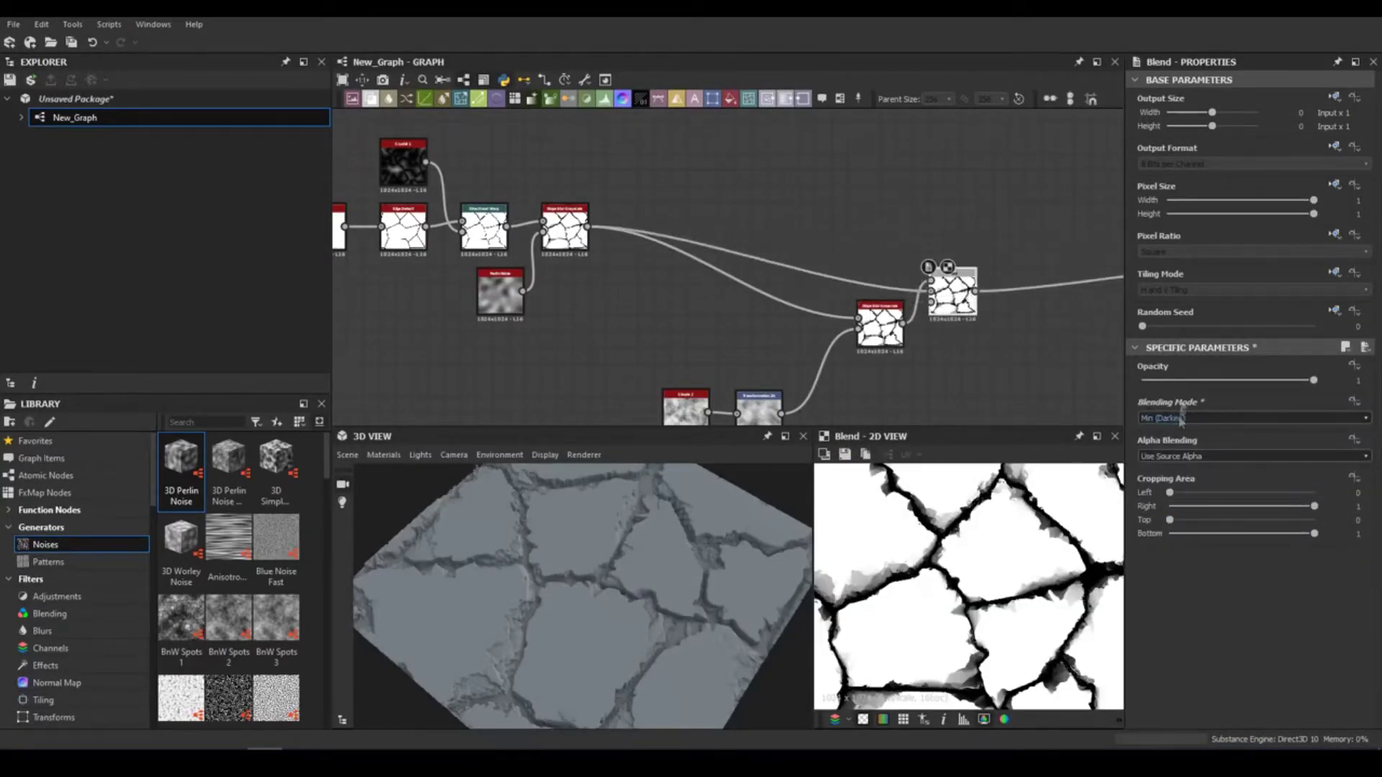
left_click(1175, 380)
Multiply a BnW Spots 2 noise in at 0.05 opacity, brightened via a lower Levels white point.
left_click_drag(647, 576, 708, 612)
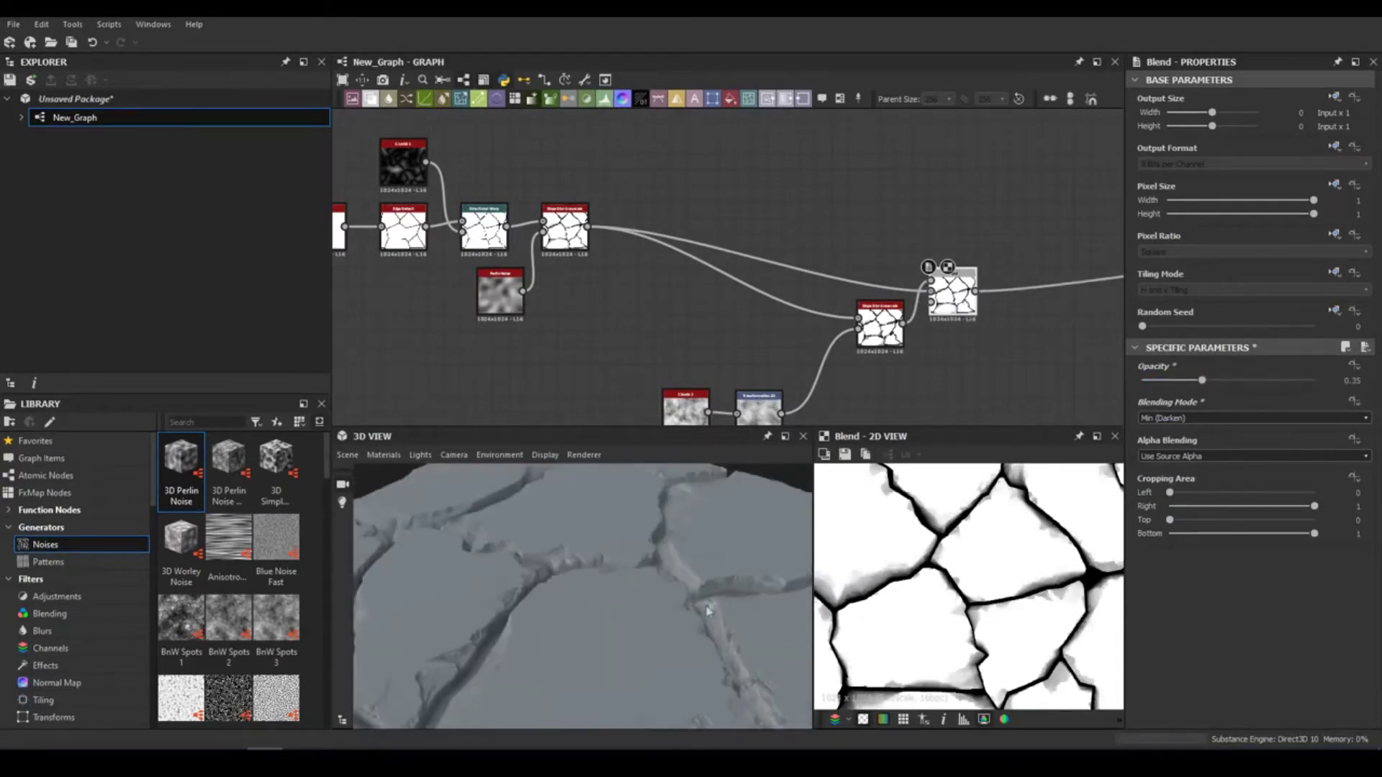
middle_click_drag(1038, 337, 676, 287)
key("space")
left_click(634, 346)
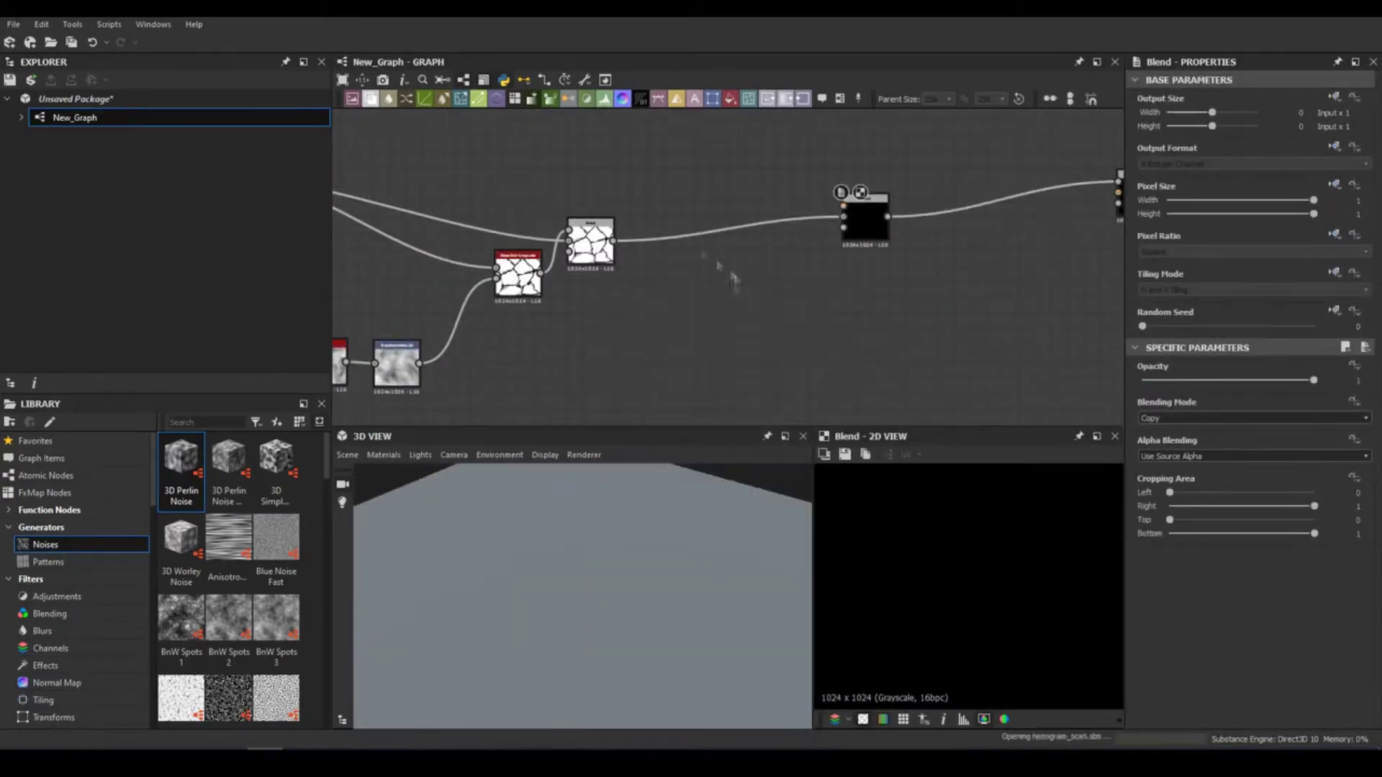
left_click(1252, 418)
left_click(1181, 468)
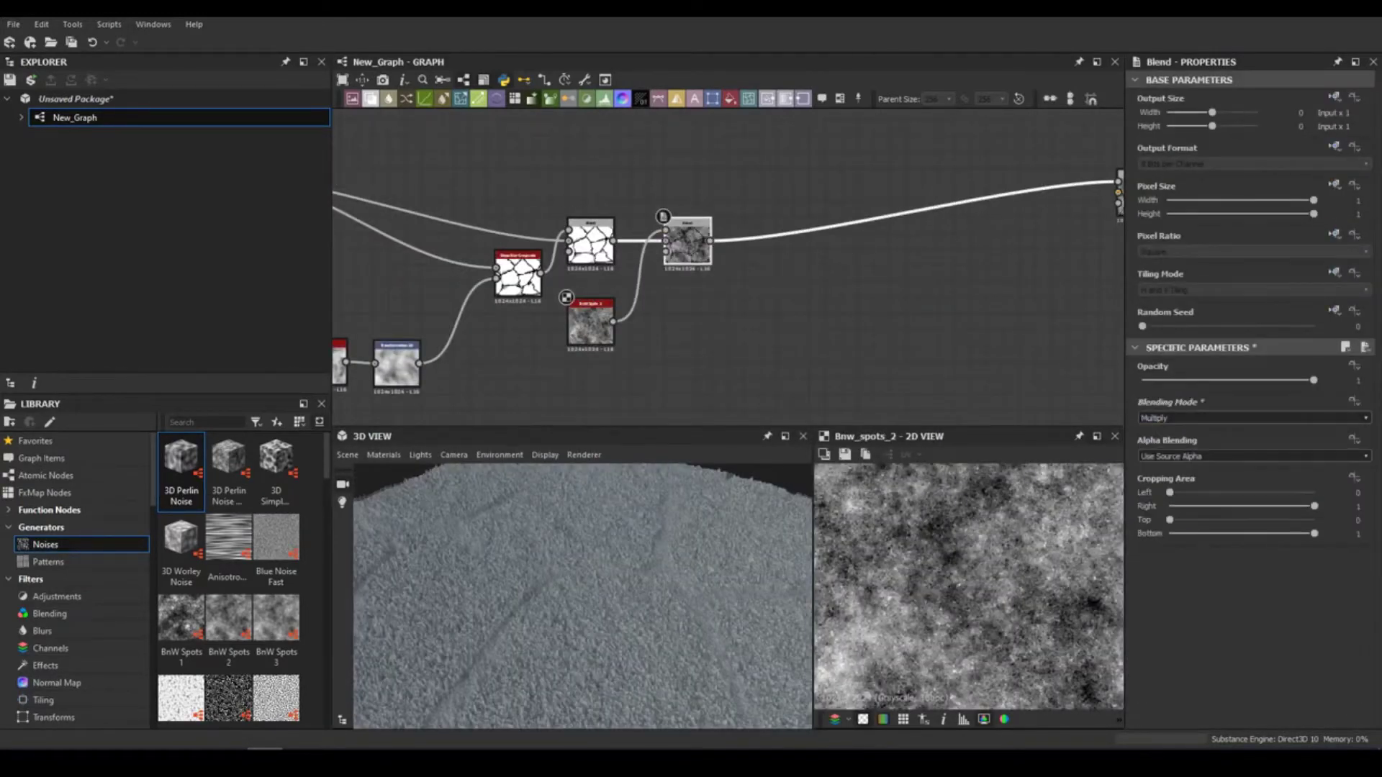
left_click(1162, 380)
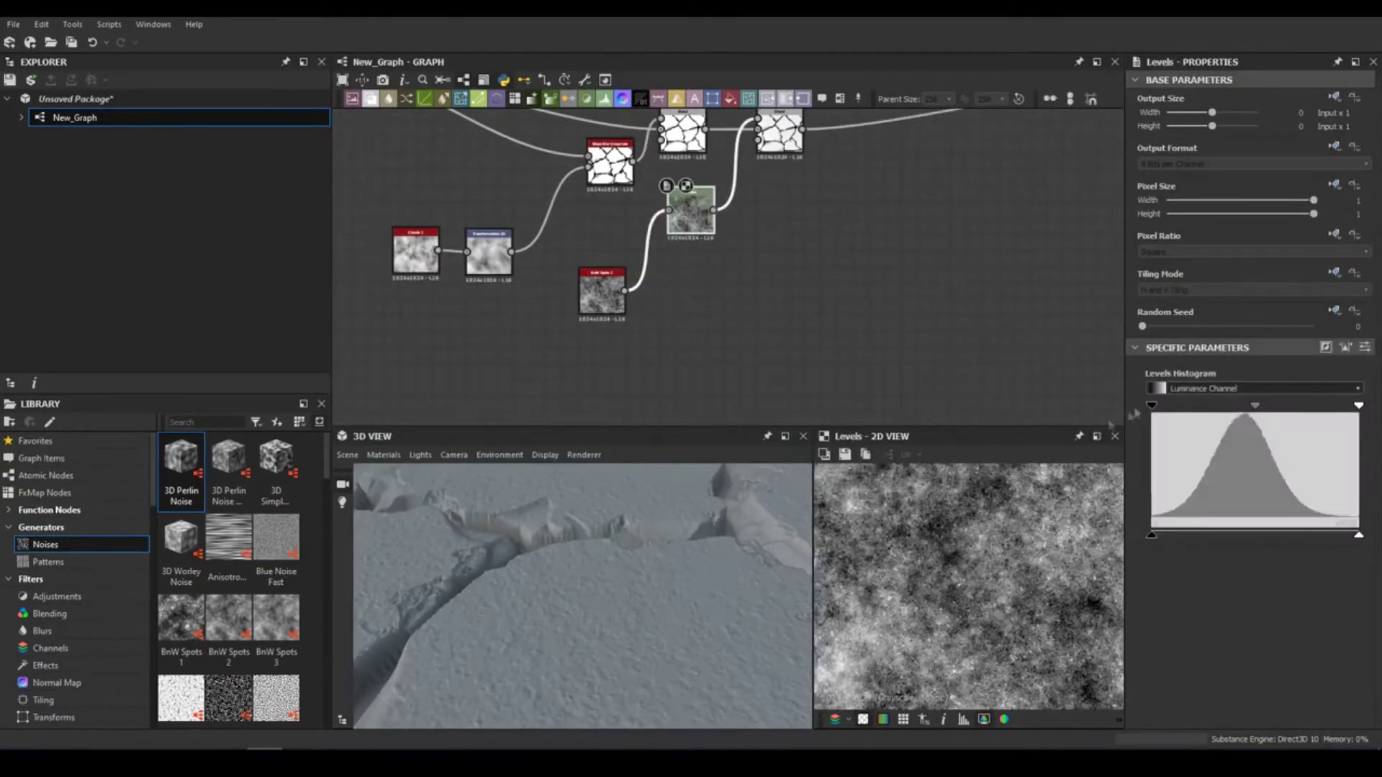
left_click_drag(1359, 405, 1231, 406)
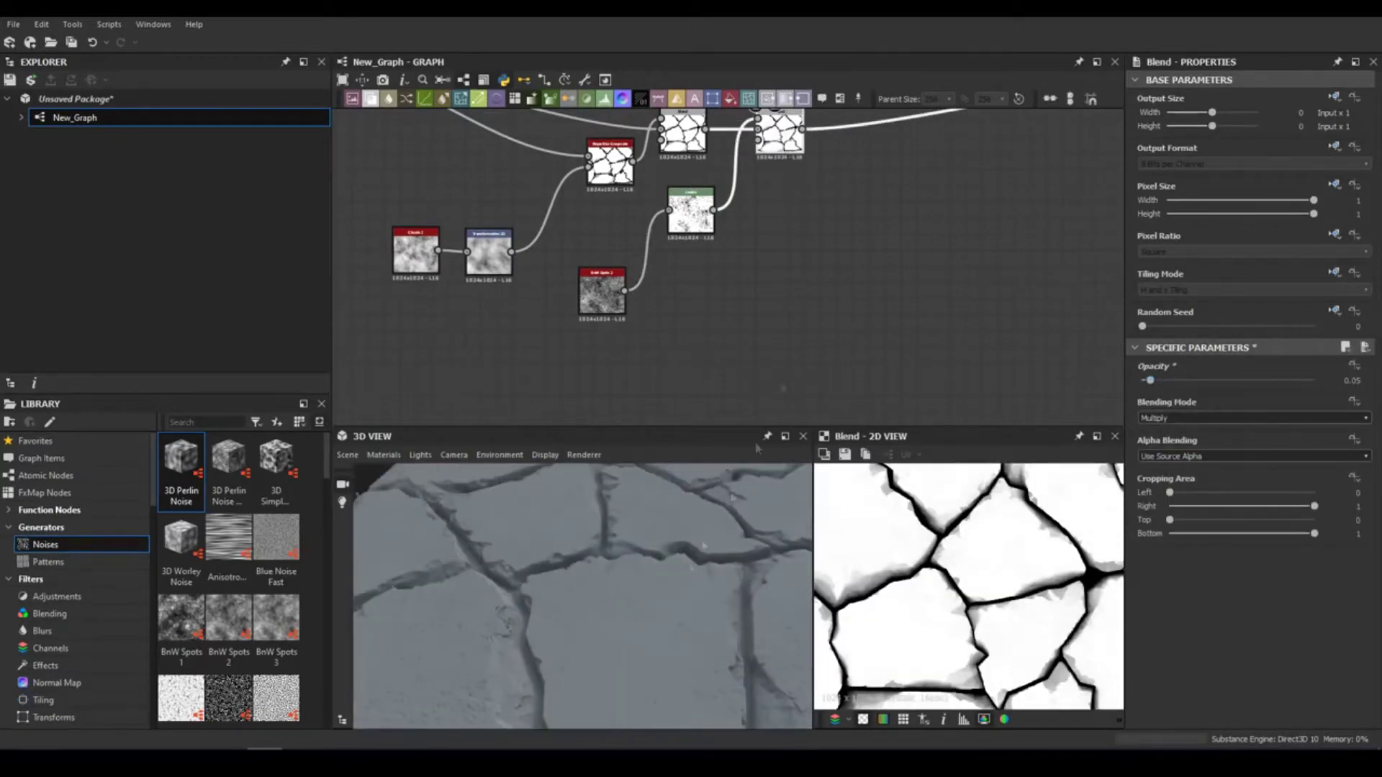
scroll(716, 183, "down", 2)
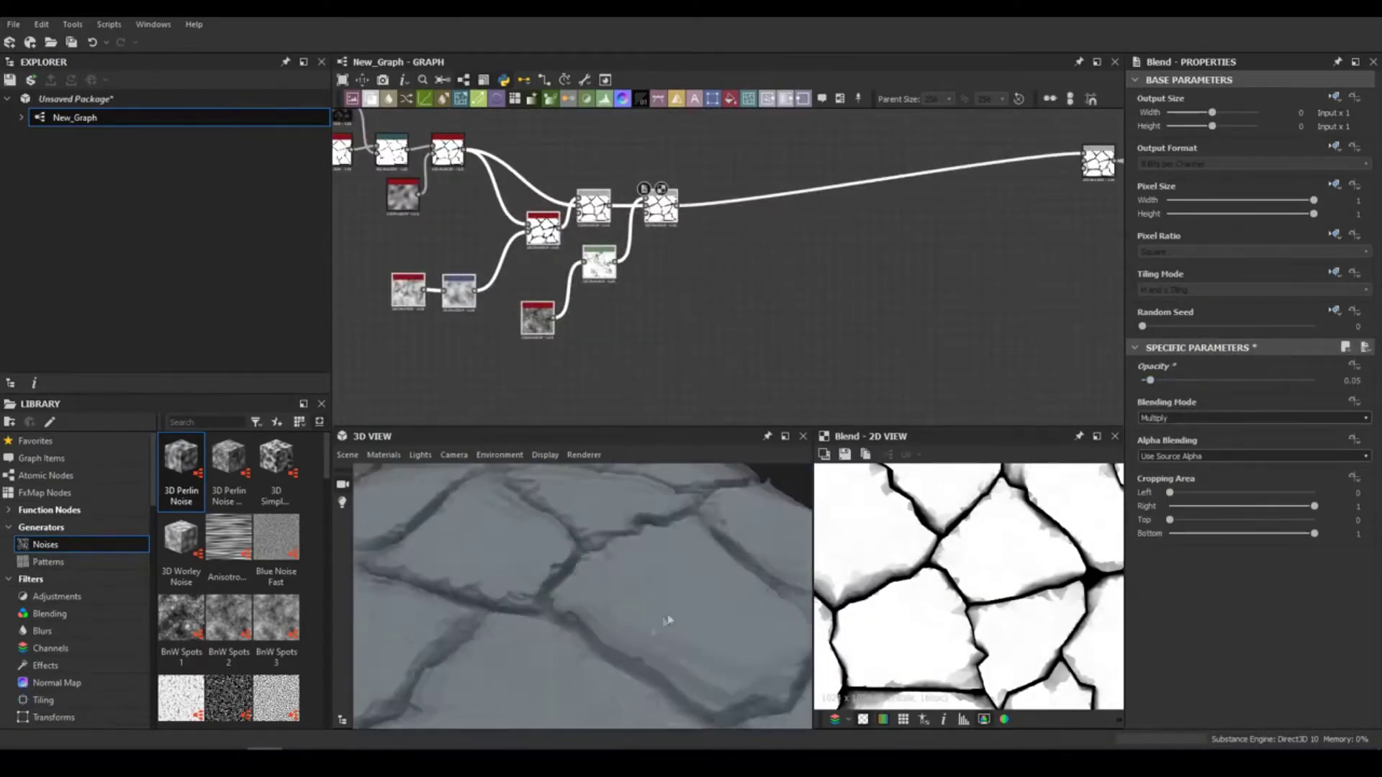
key("space")
Add a Tile Sampler with Paraboloid tile shape.
left_click(638, 339)
scroll(1257, 512, "down", 2)
left_click(1182, 657)
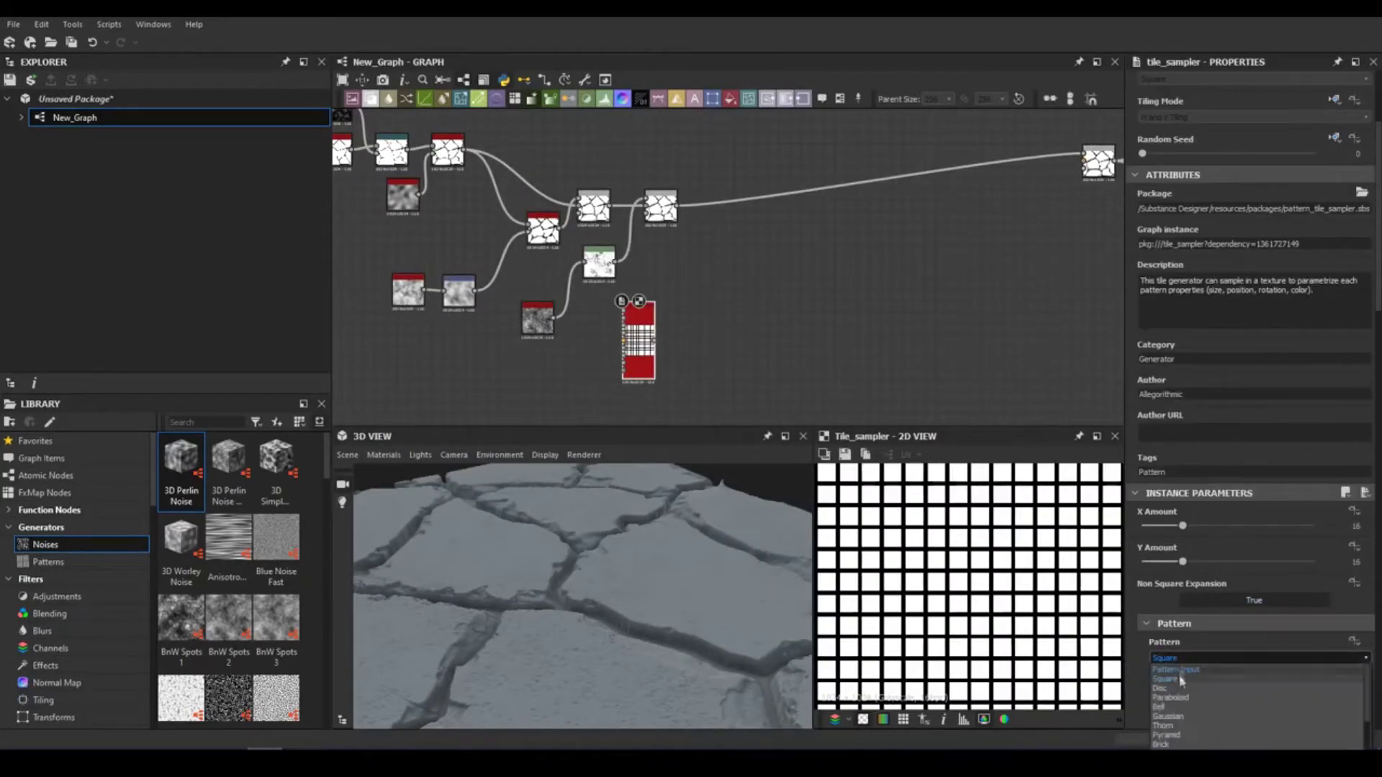
scroll(1191, 680, "up", 1)
left_click(1181, 681)
Randomize the Tile Sampler's position and size and lower its scale.
left_click_drag(1183, 525, 1158, 526)
mouse_move(1183, 562)
left_mouse_down()
mouse_move(1158, 562)
mouse_move(1241, 607)
left_mouse_up()
scroll(1253, 504, "down", 5)
scroll(1226, 596, "down", 3)
left_click_drag(1154, 558, 1255, 559)
scroll(1254, 559, "down", 4)
scroll(1229, 513, "up", 5)
left_click_drag(1161, 349, 1231, 348)
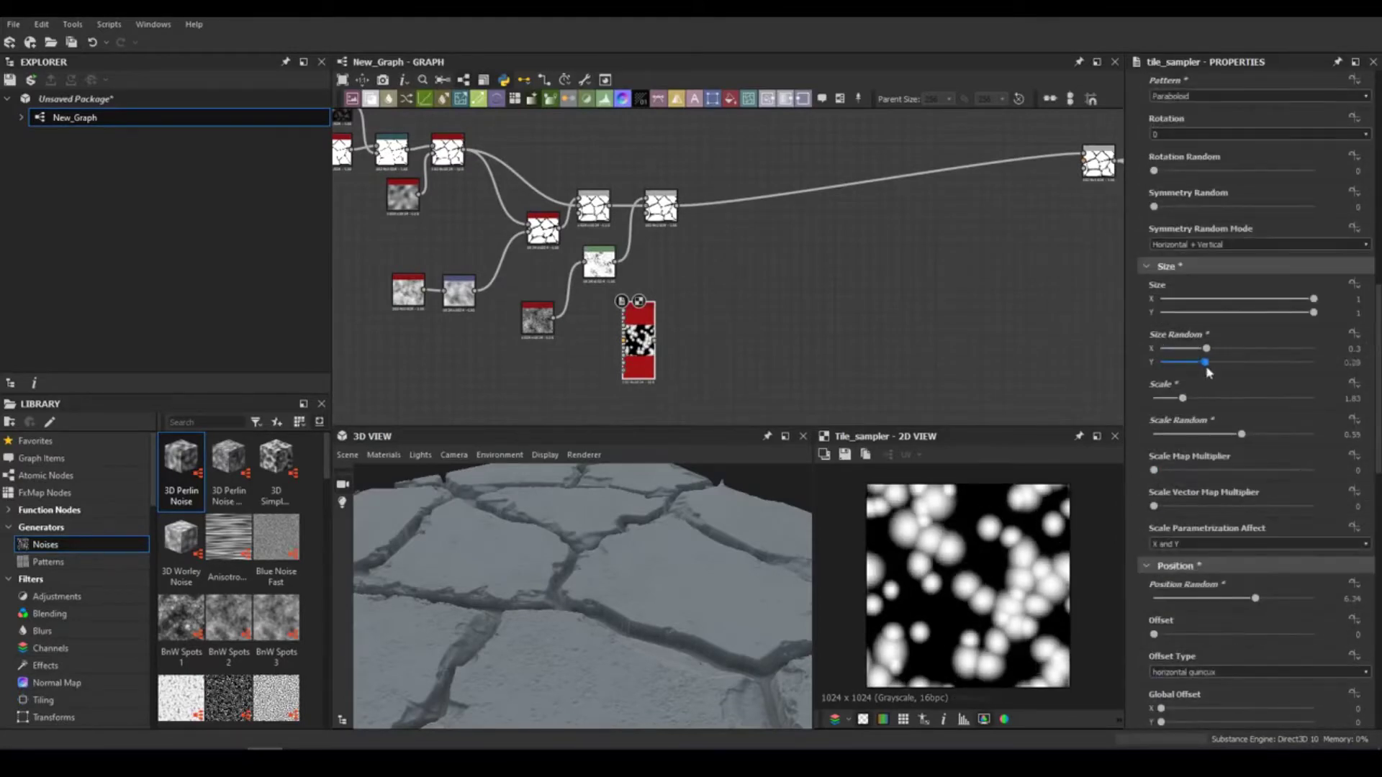
scroll(1198, 504, "down", 5)
scroll(1270, 611, "up", 3)
left_click_drag(1232, 269, 1167, 269)
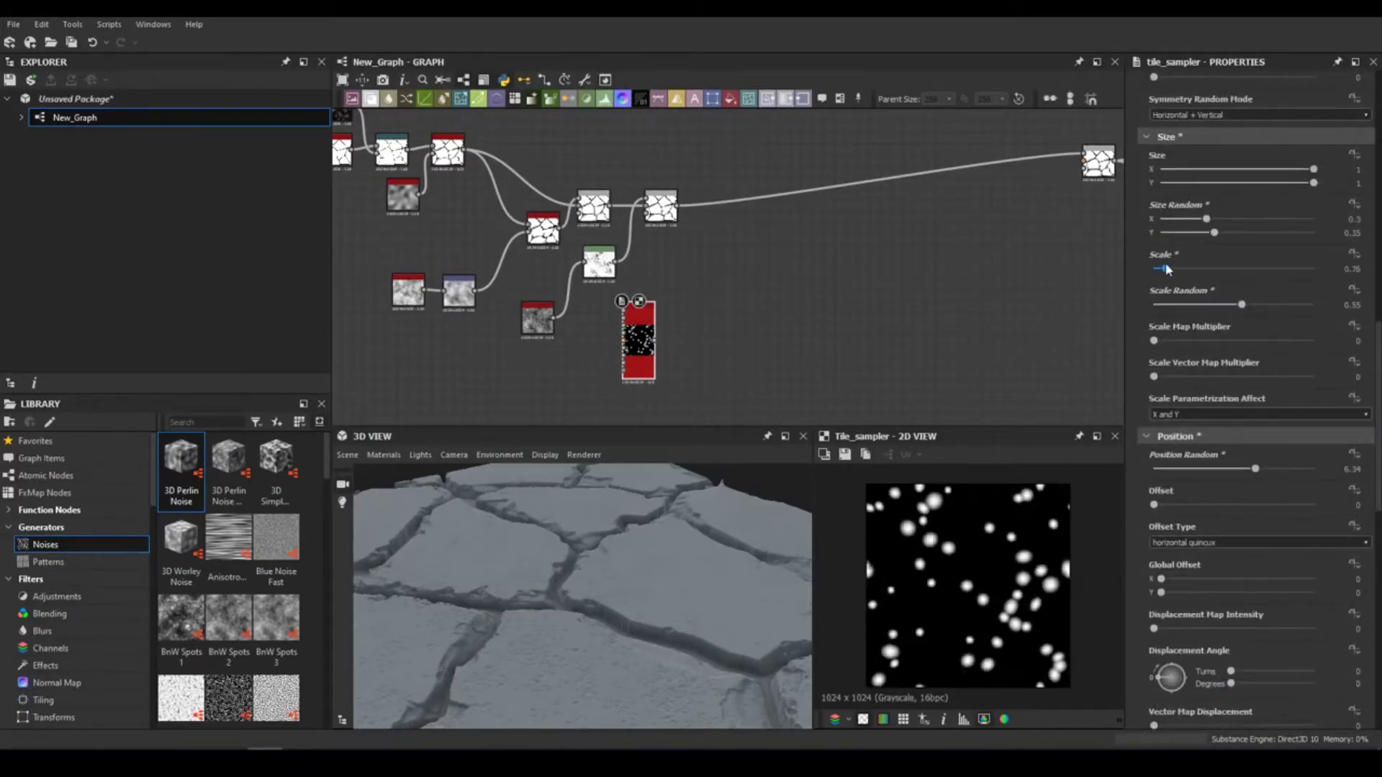
Roughen the spots with a Slope Blur driven by a Perlin Noise.
left_click_drag(656, 338, 680, 327)
left_click(679, 339)
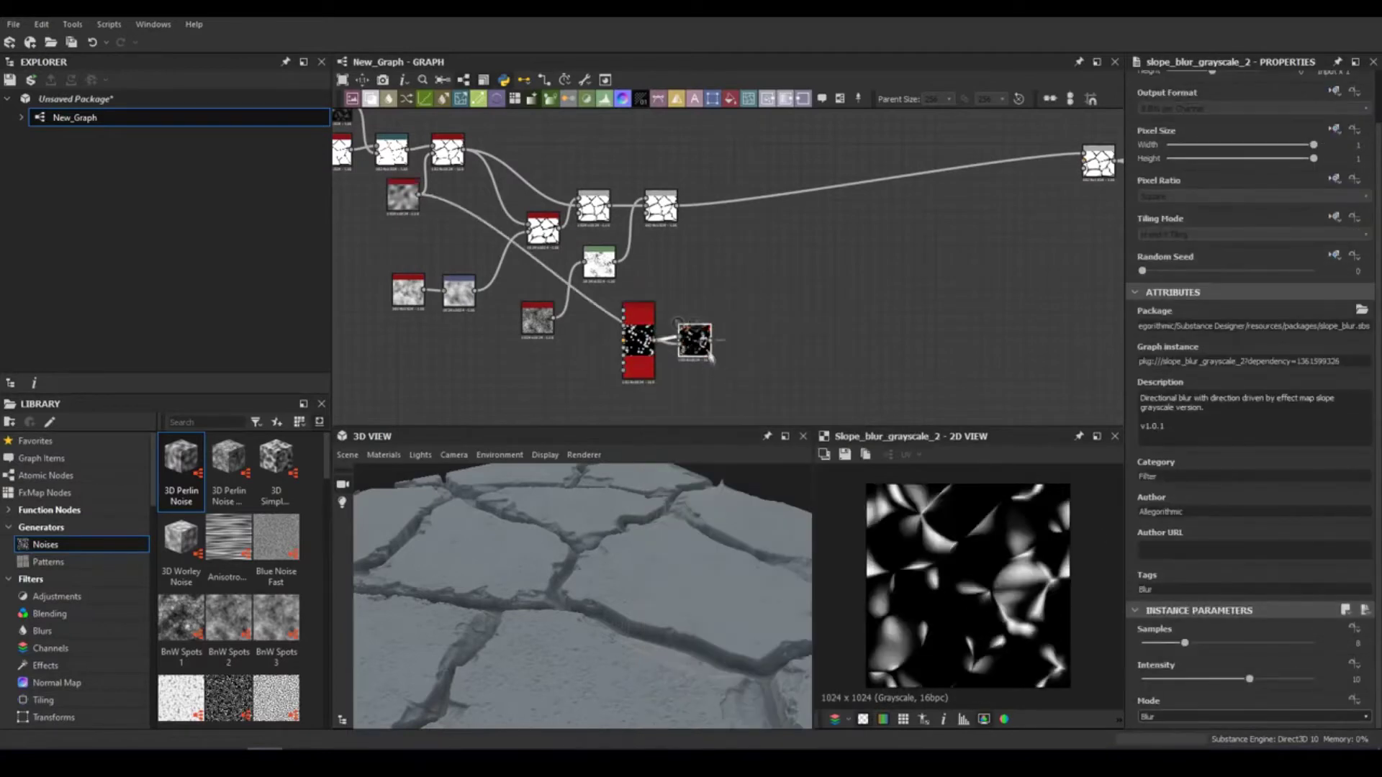
middle_click_drag(642, 432, 701, 340)
key("space")
left_click(699, 348)
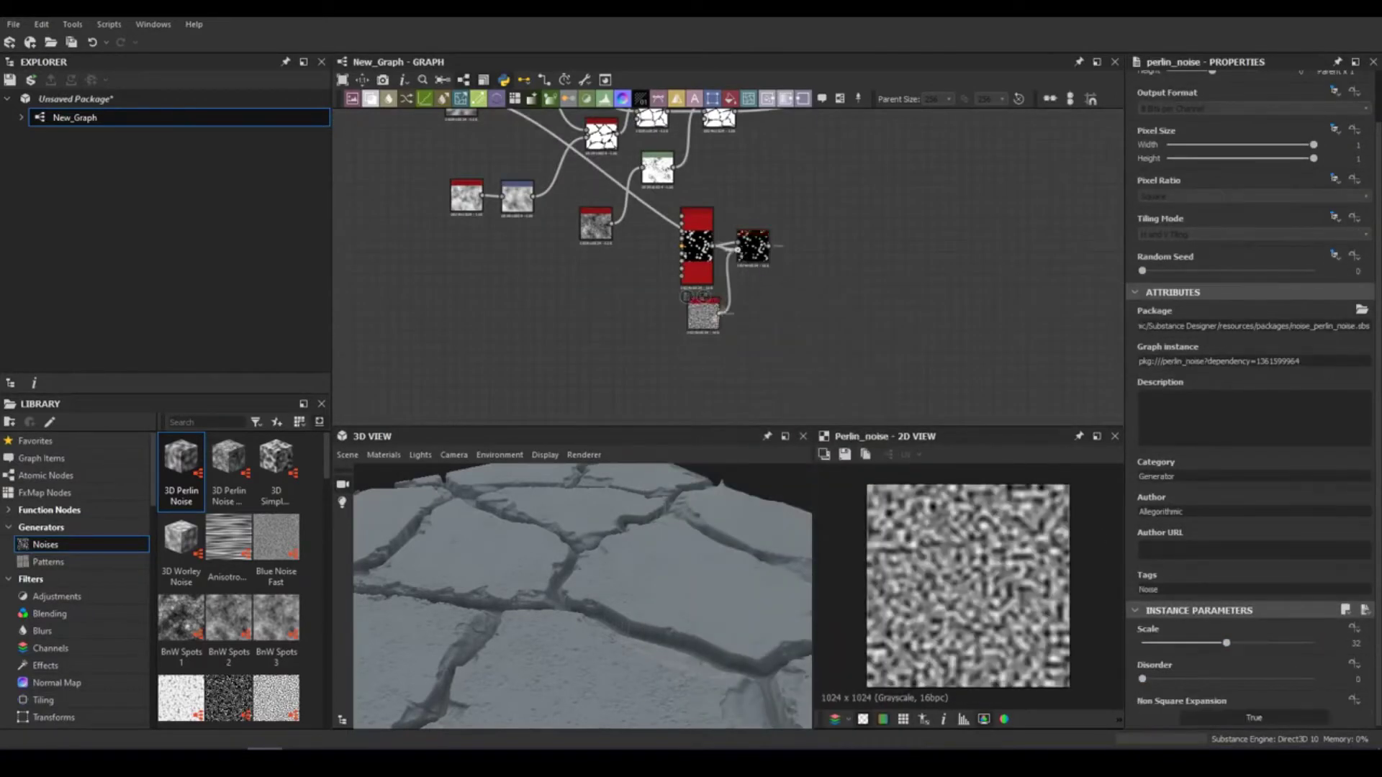
left_click_drag(725, 305, 737, 248)
left_click(753, 261)
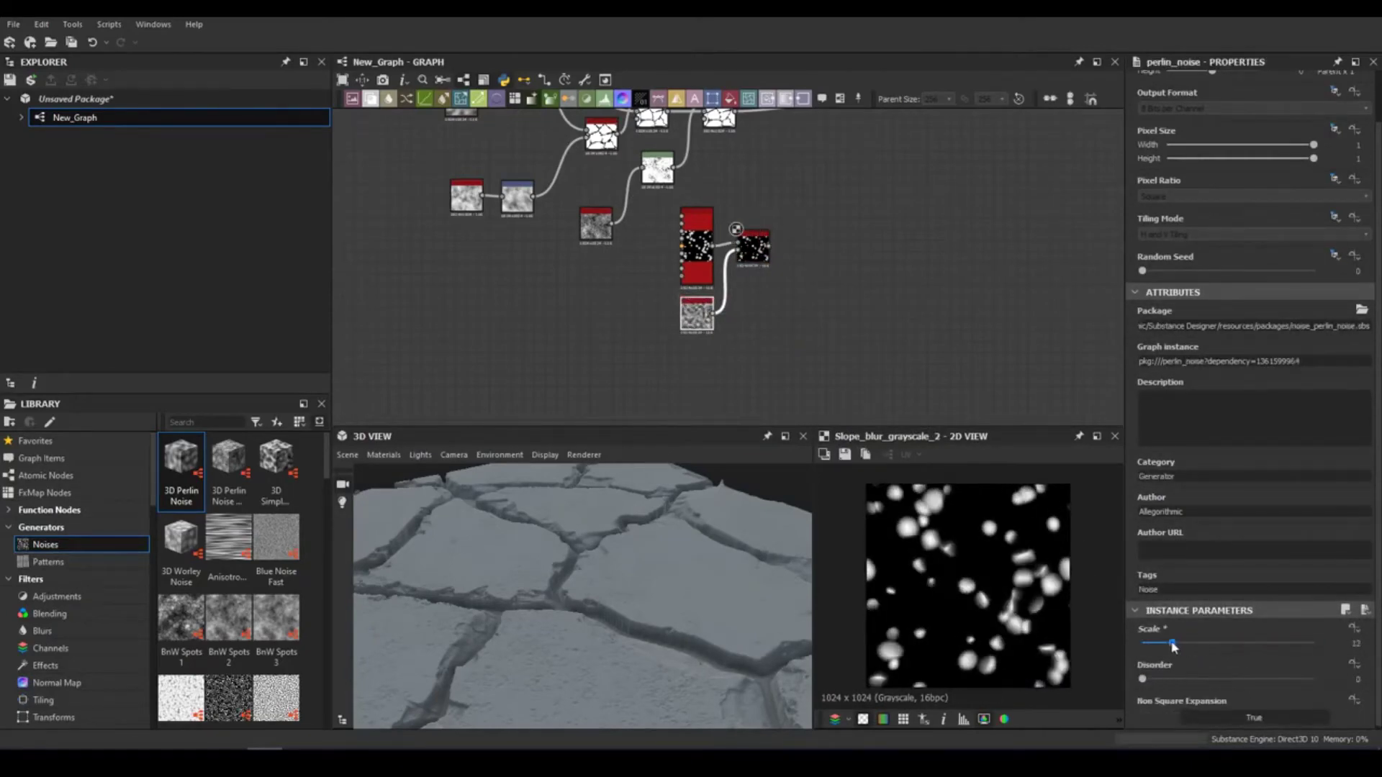
middle_click_drag(753, 256, 688, 349)
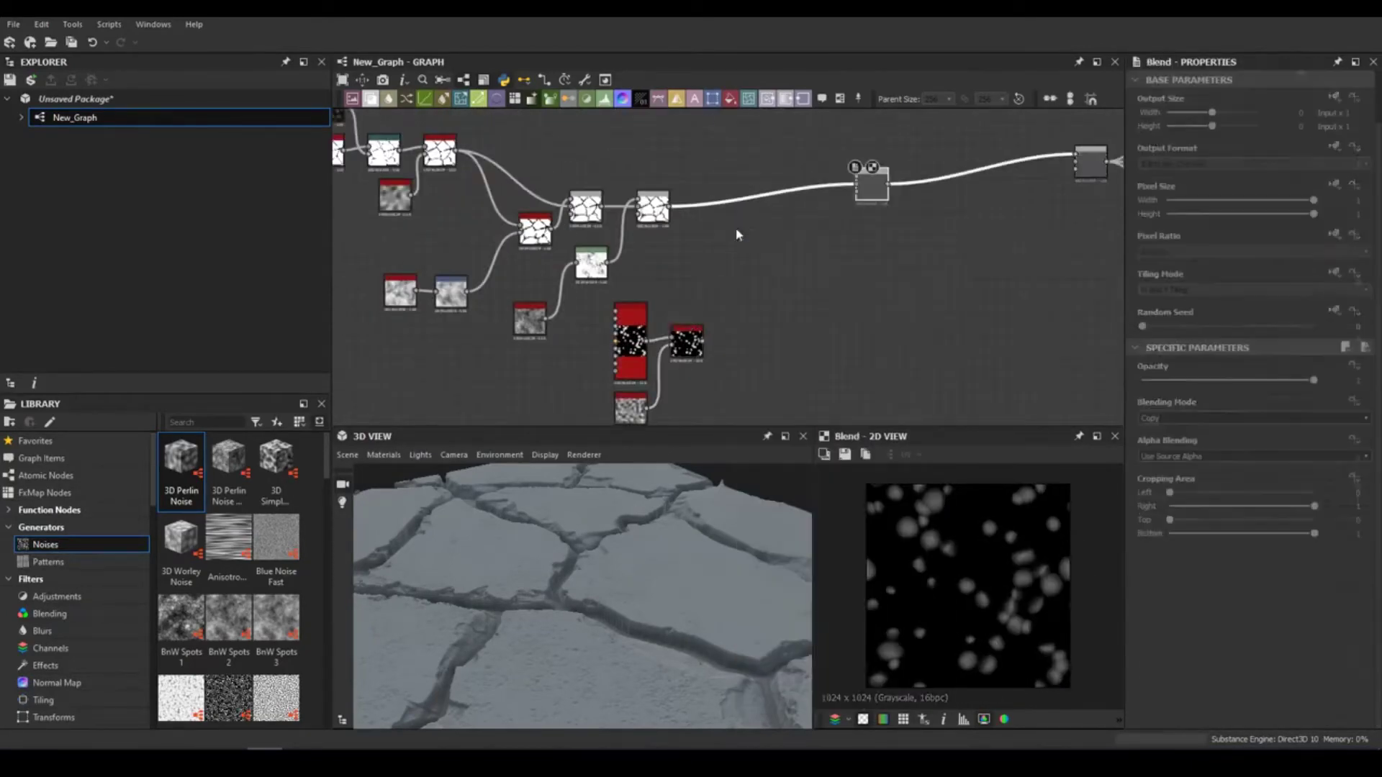
Add a second Slope Blur Grayscale to the spot chain.
key("space")
type("sl")
key("Return")
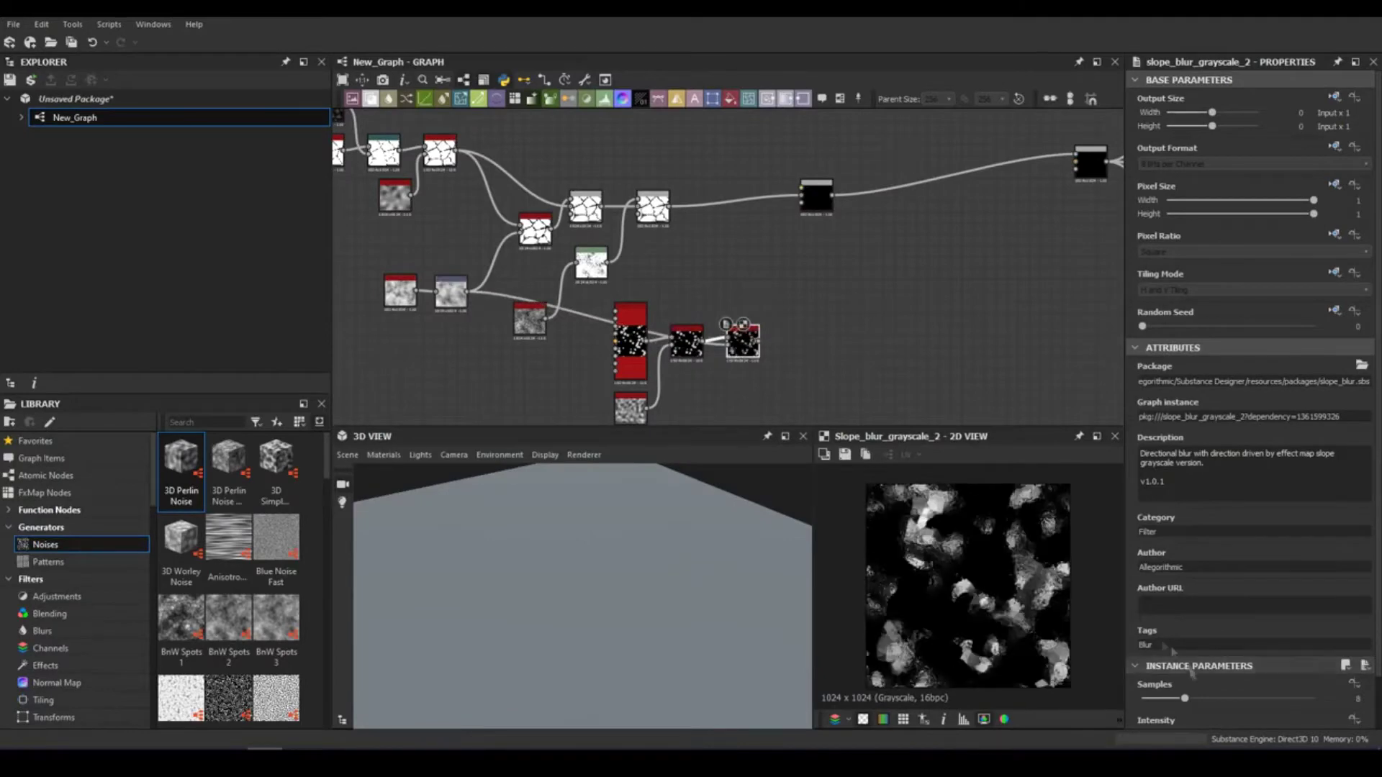
scroll(965, 626, "up", 5)
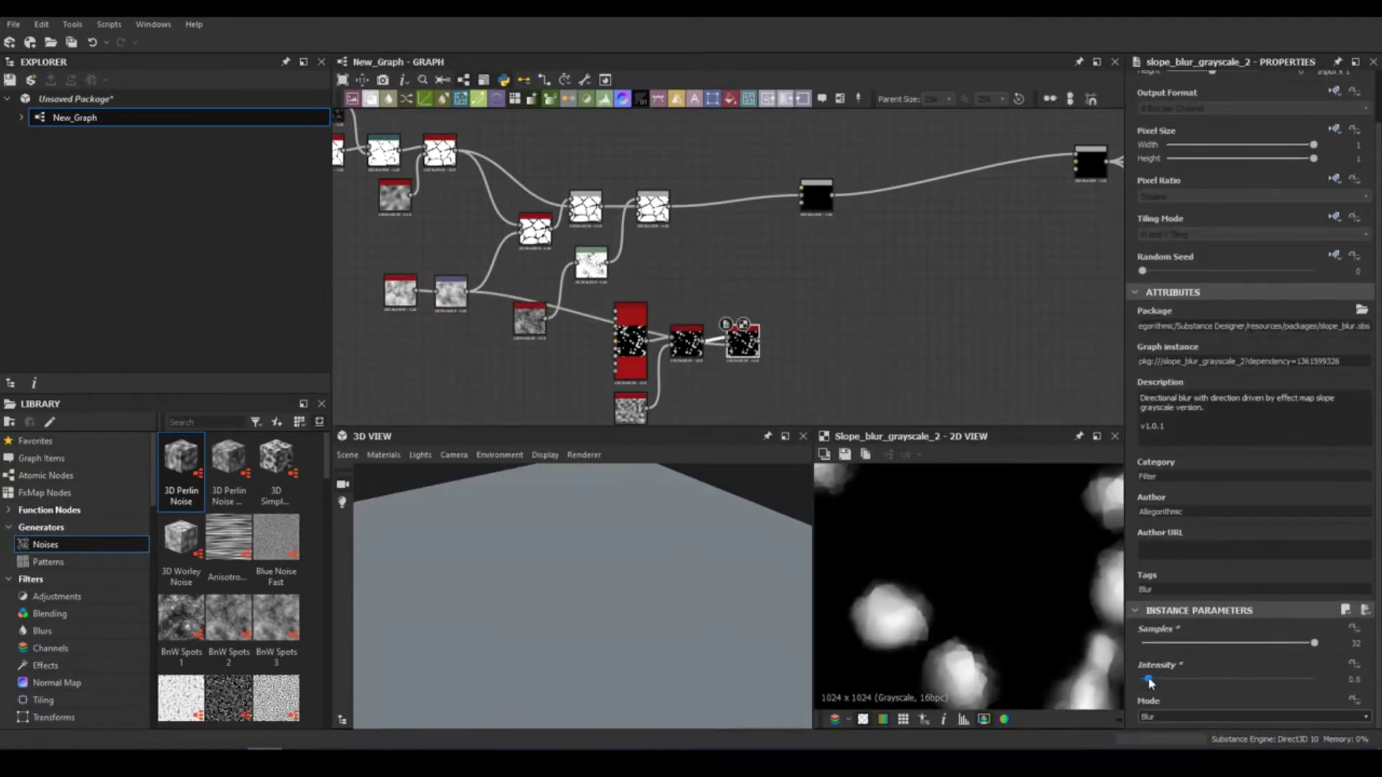
Add a Levels with raised black point and link it into the Blend as dents.
middle_click_drag(719, 216, 709, 263)
scroll(763, 302, "up", 2)
key("space")
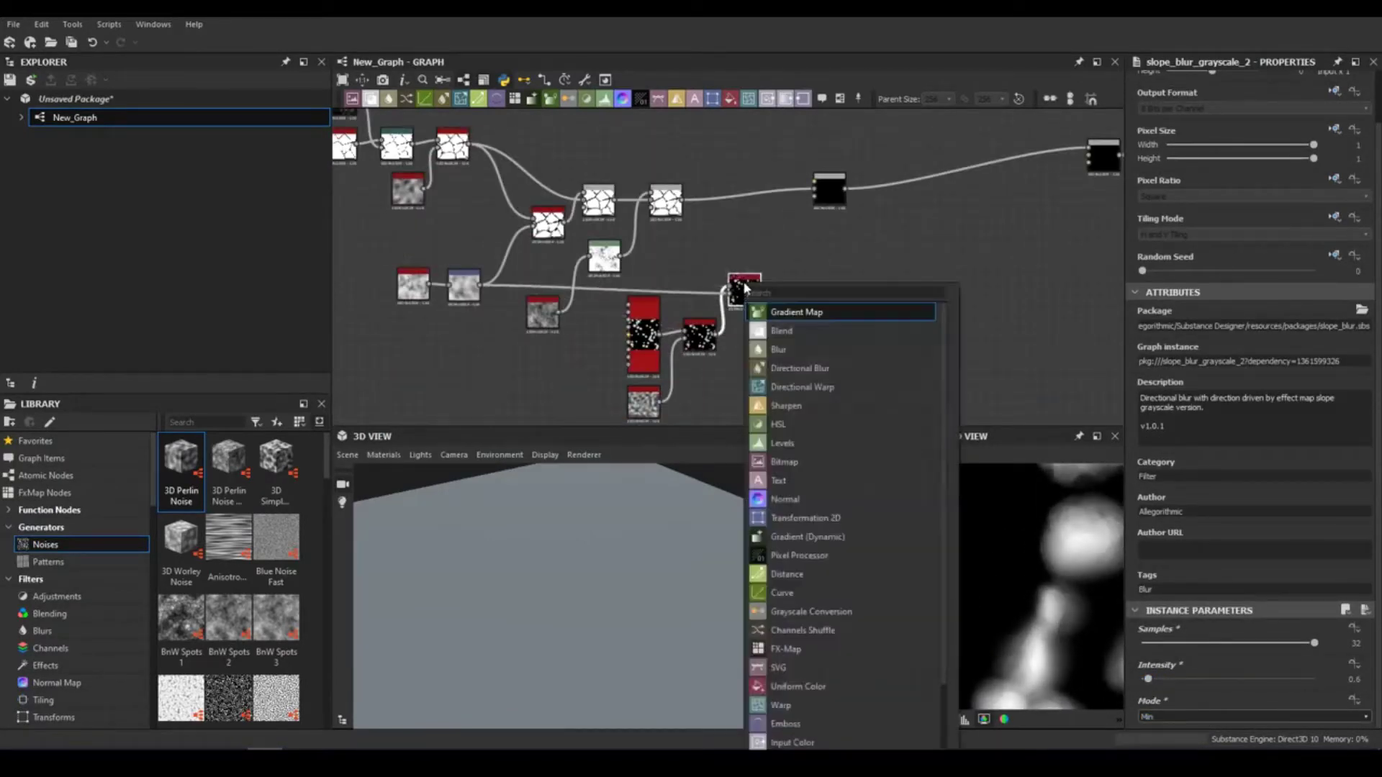
type("levels")
key("Return")
left_click_drag(803, 296, 823, 209)
double_click(846, 198)
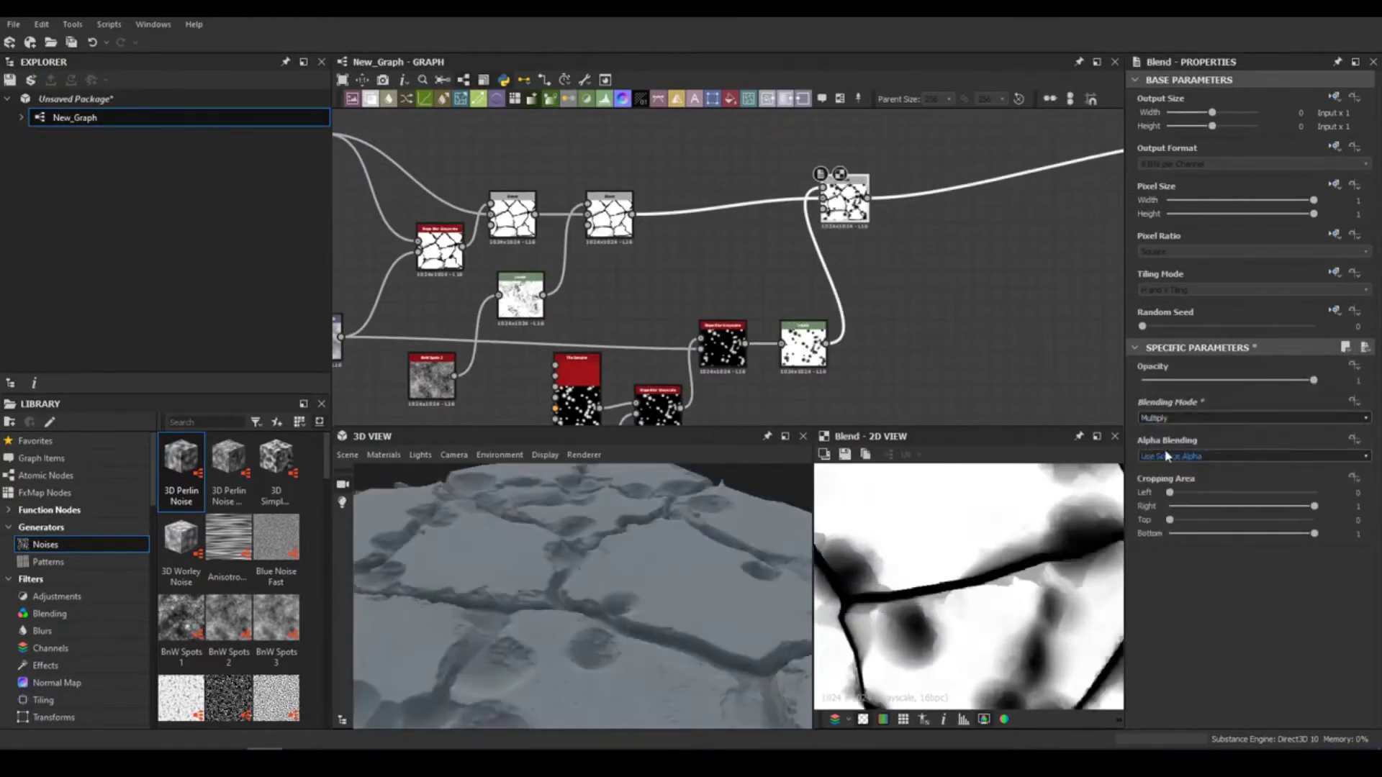
scroll(792, 288, "up", 2)
left_click_drag(1152, 405, 1222, 409)
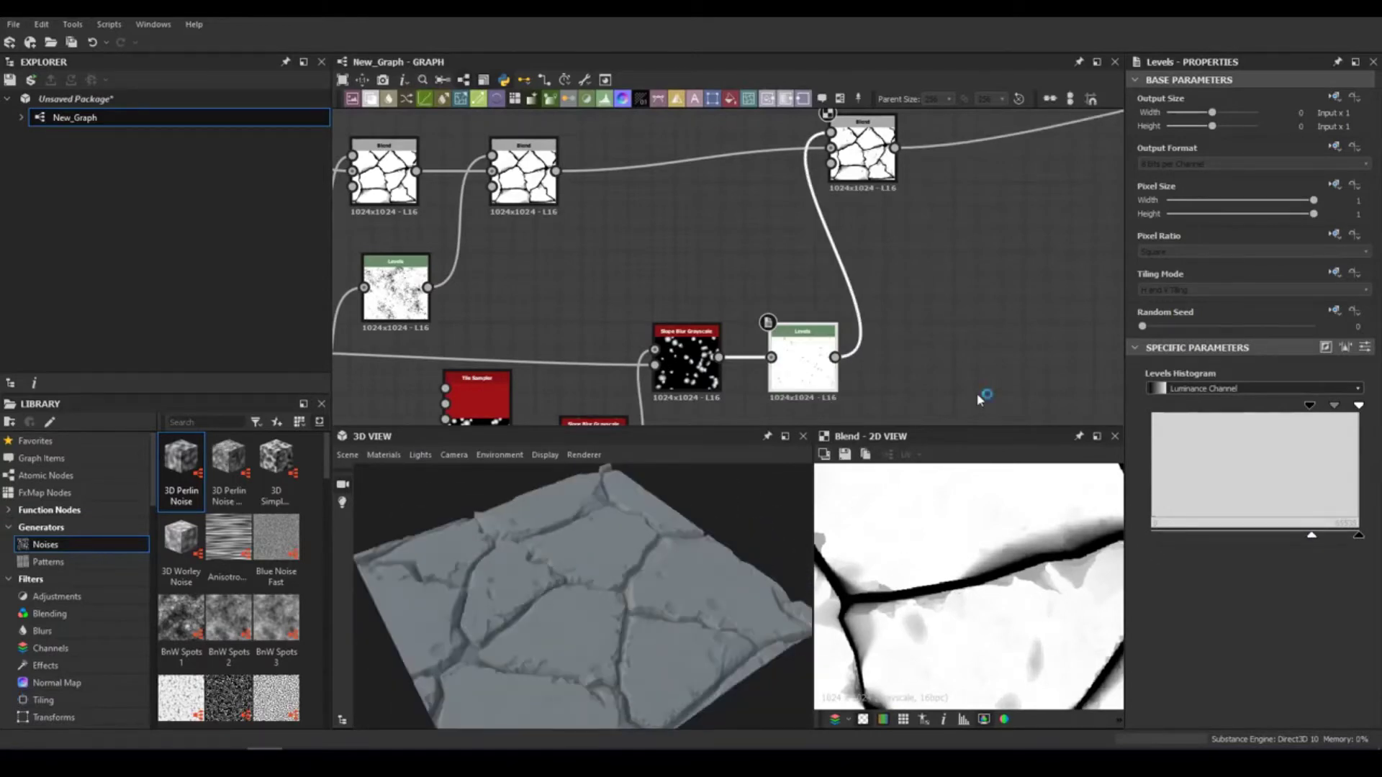
scroll(976, 324, "down", 2)
scroll(977, 324, "down", 2)
scroll(790, 334, "up", 2)
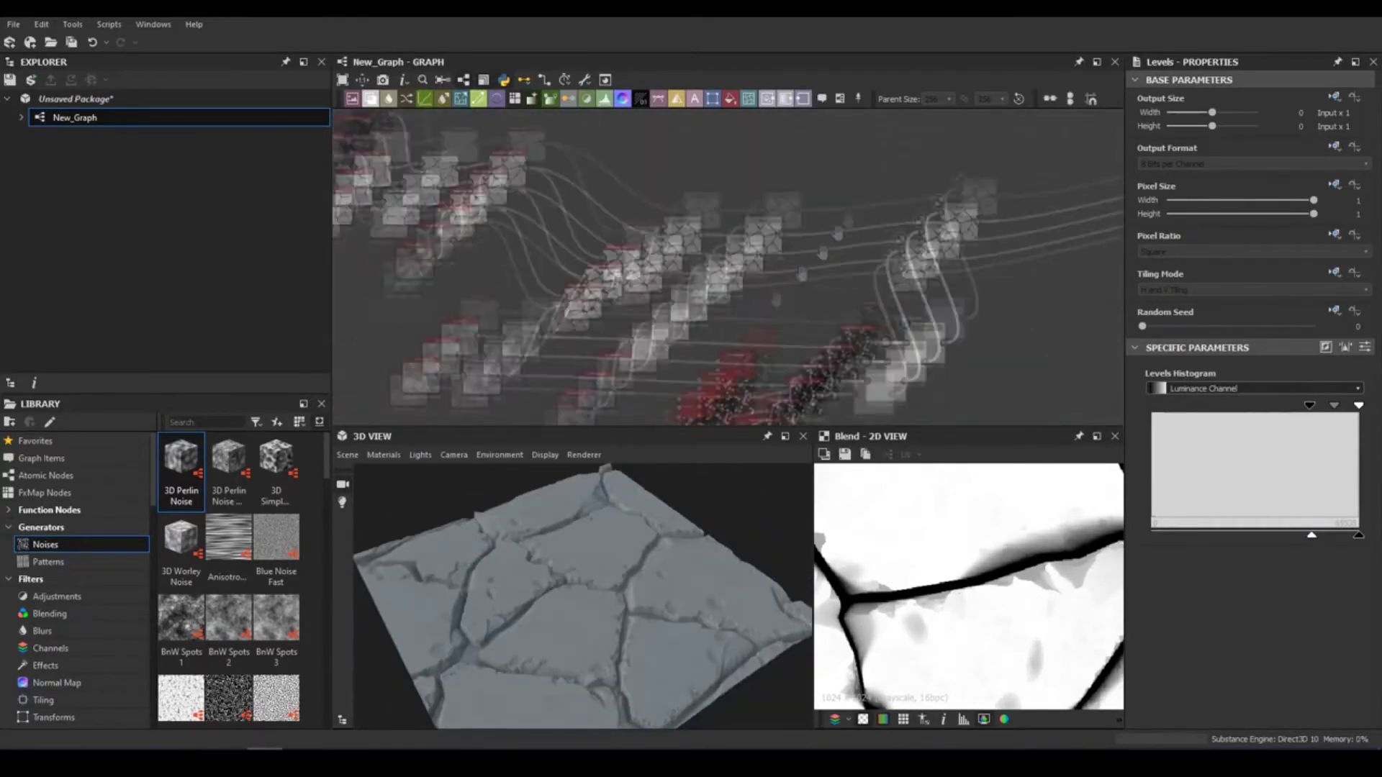
left_click(781, 339)
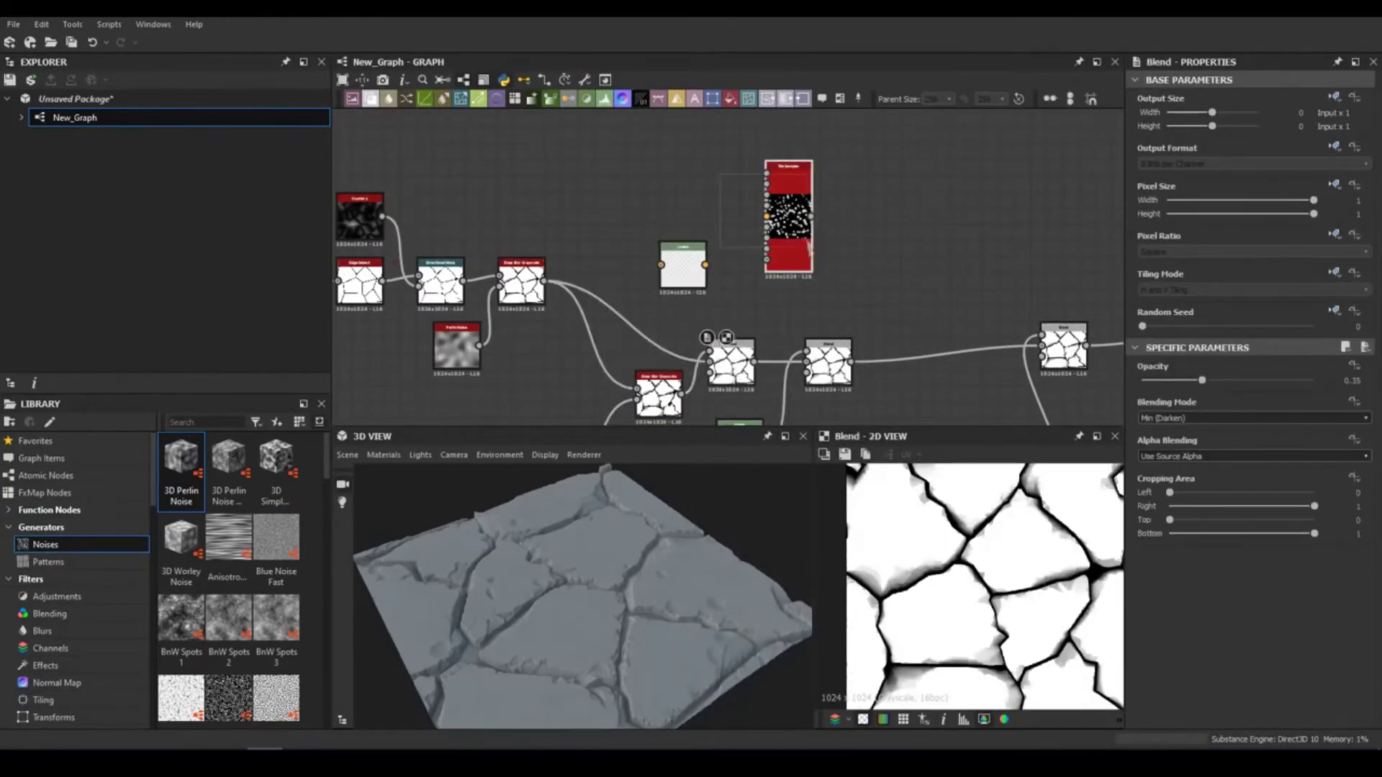
Turn the crack Blend into a high-contrast mask with Levels for the Tile Sampler.
left_click(795, 200)
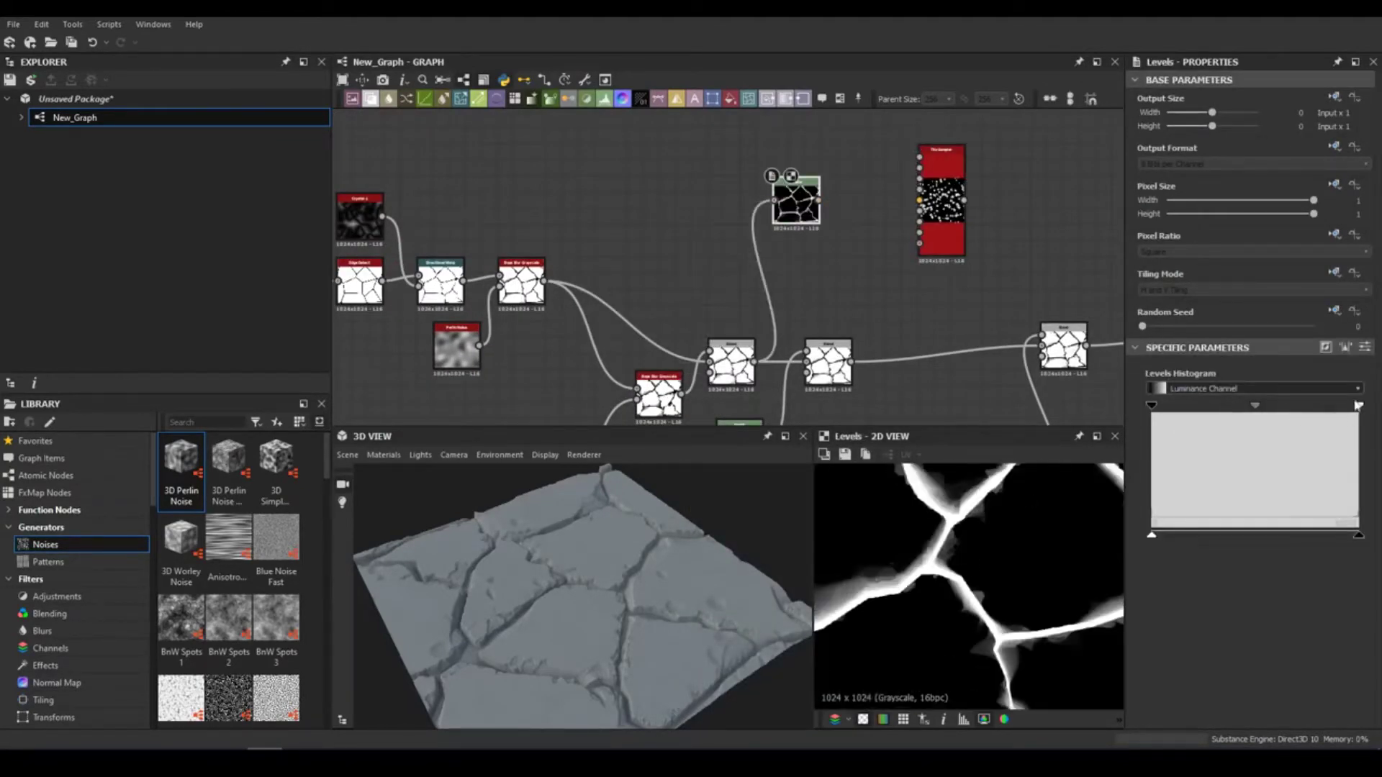
left_click_drag(1157, 408, 1327, 405)
scroll(953, 259, "up", 4)
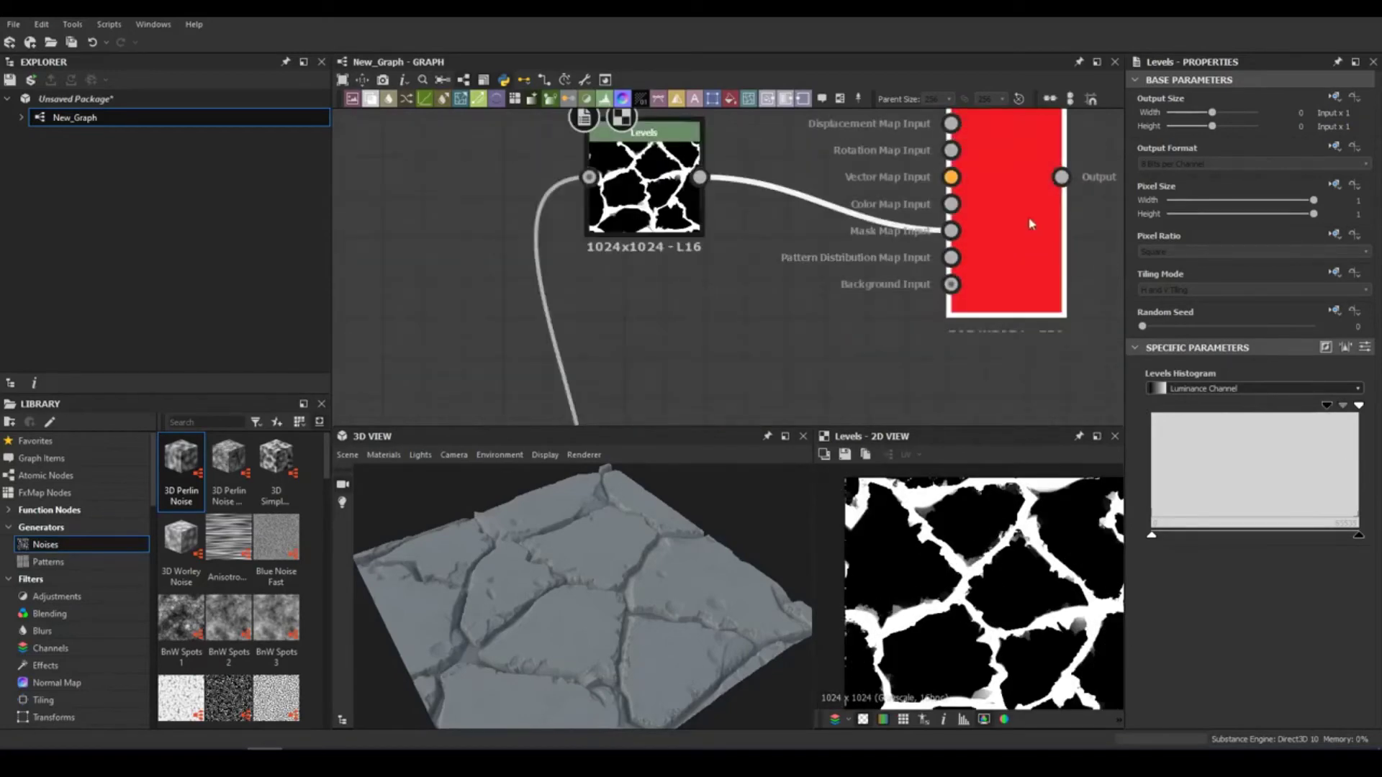
left_click(1031, 224)
scroll(1269, 554, "down", 10)
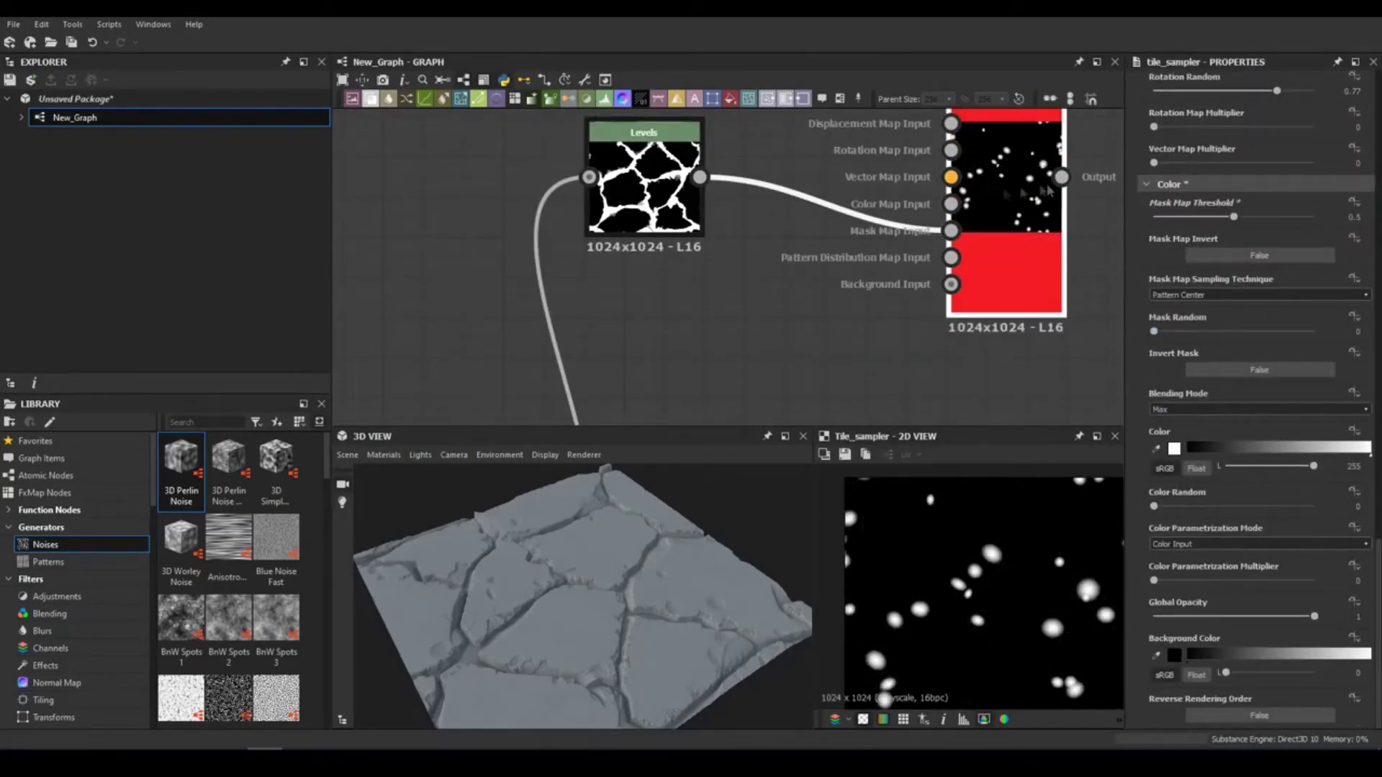
scroll(1235, 558, "up", 10)
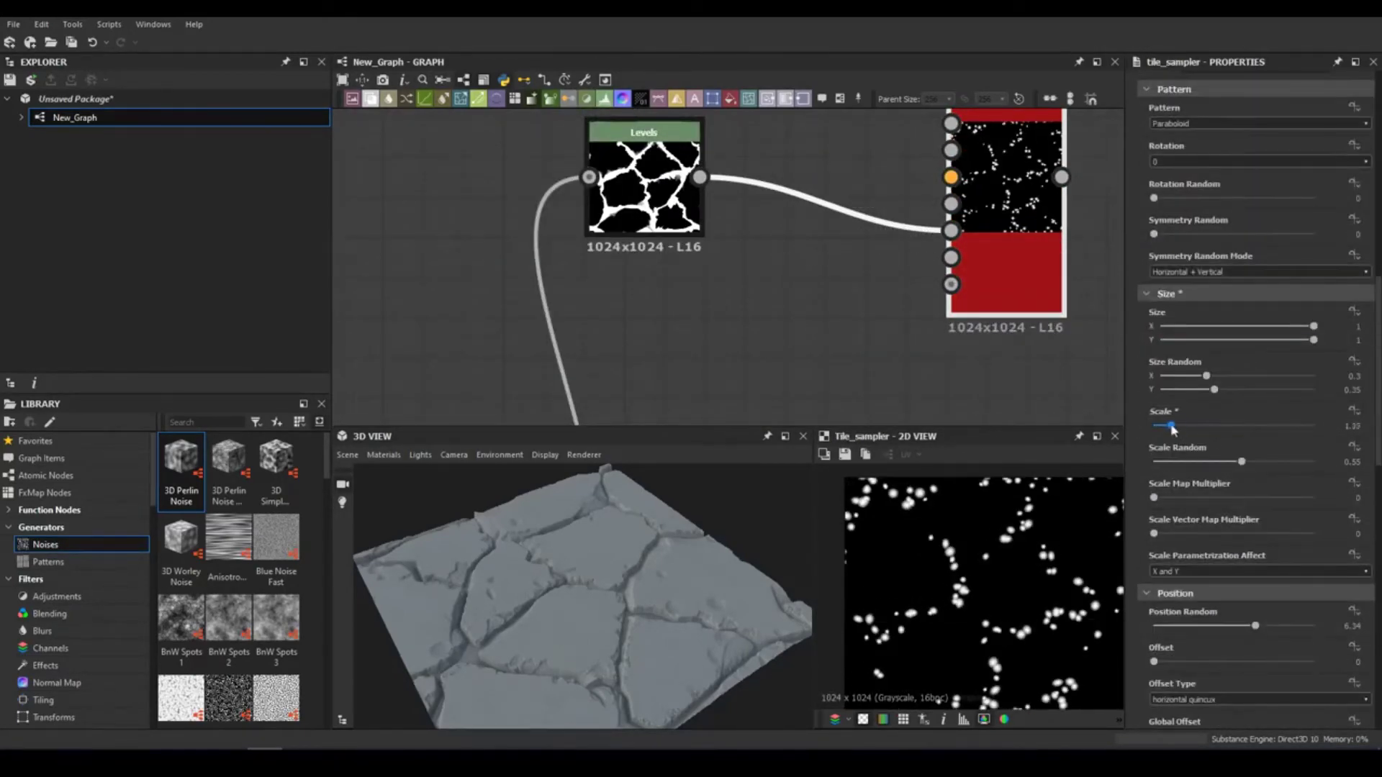
Add a Gaussian Noise and wire it into the pebble Slope Blur.
right_click(765, 191)
key("space")
type("gau")
key("Return")
left_click_drag(817, 205, 820, 346)
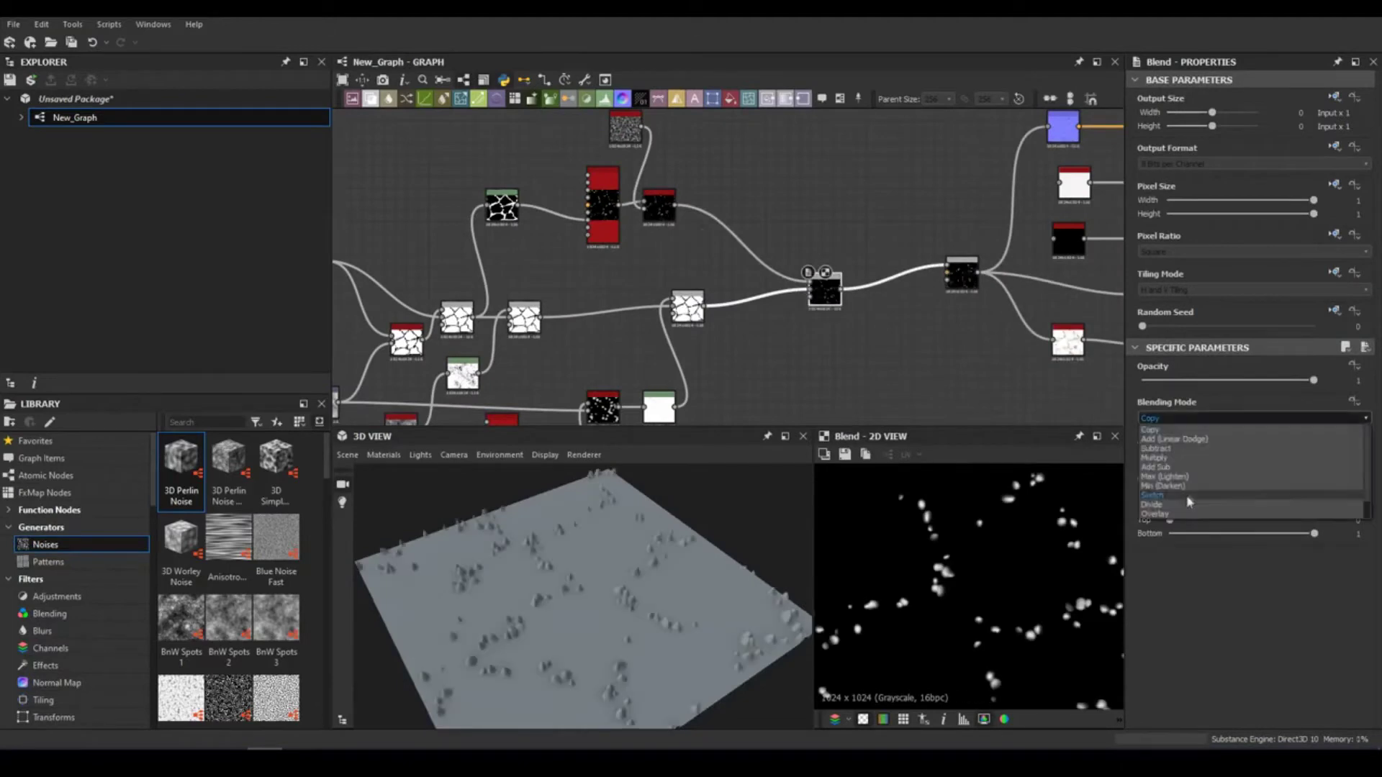
Set the pebble Blend to Max (Lighten) and insert a Levels before it.
left_click(1165, 477)
scroll(418, 504, "up", 5)
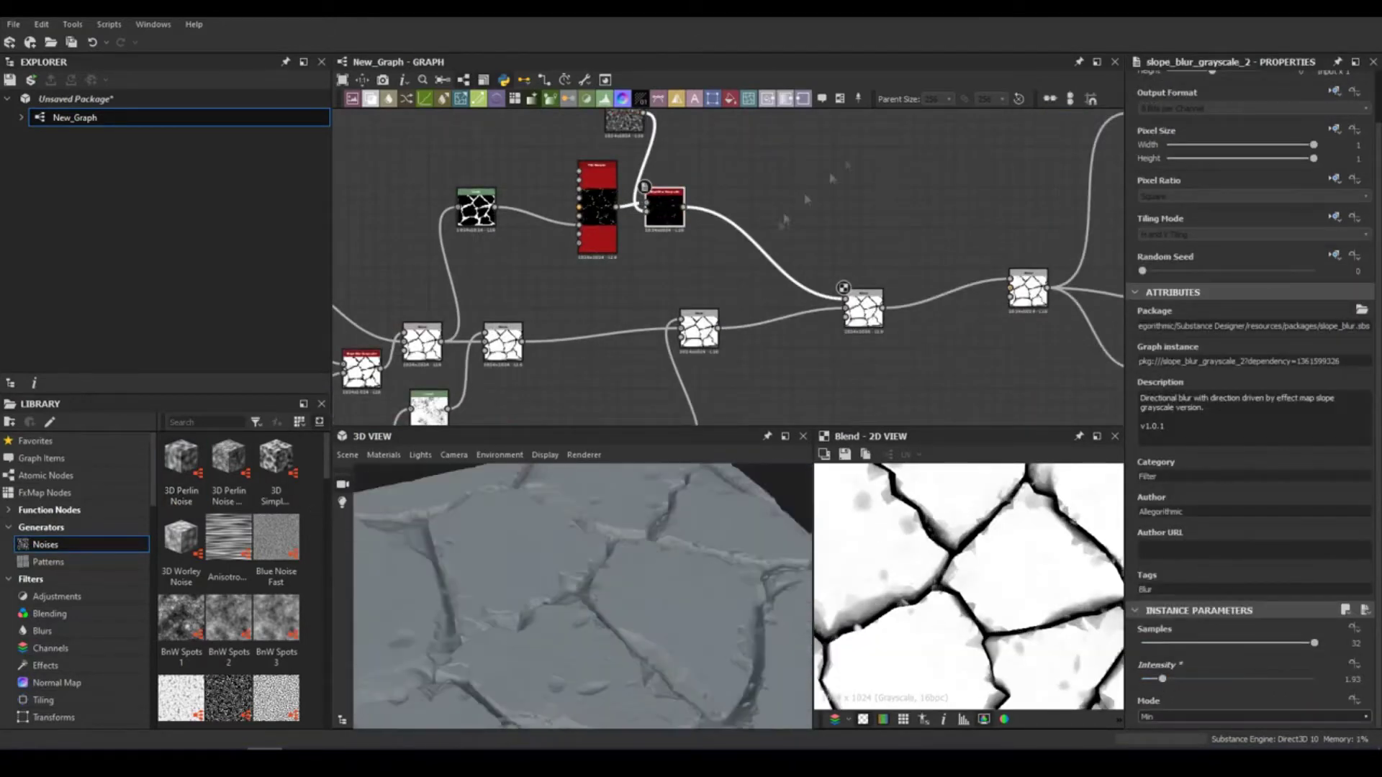
scroll(952, 567, "up", 3)
double_click(806, 306)
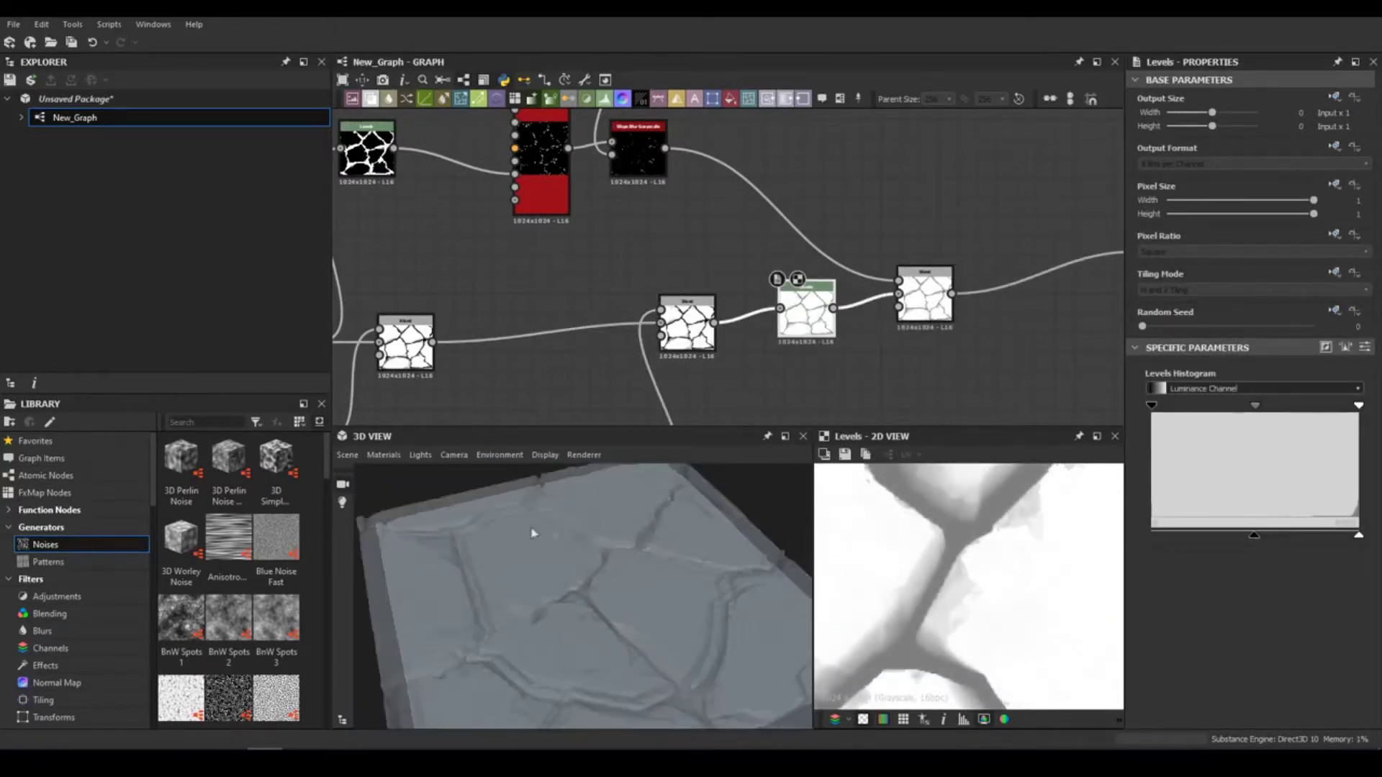
double_click(925, 295)
key("ctrl+v")
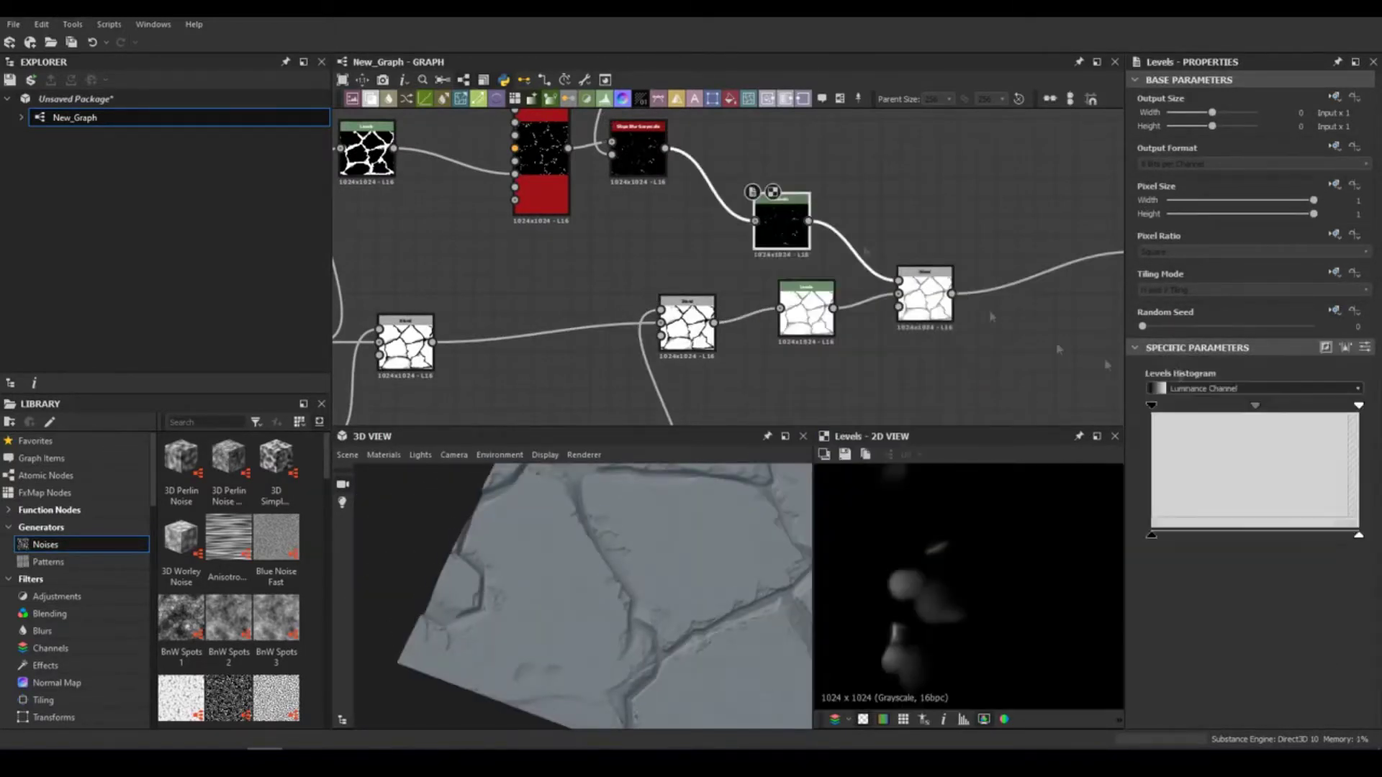
Review the 3D slab and move a group of nodes to the left.
left_click_drag(703, 524, 715, 586)
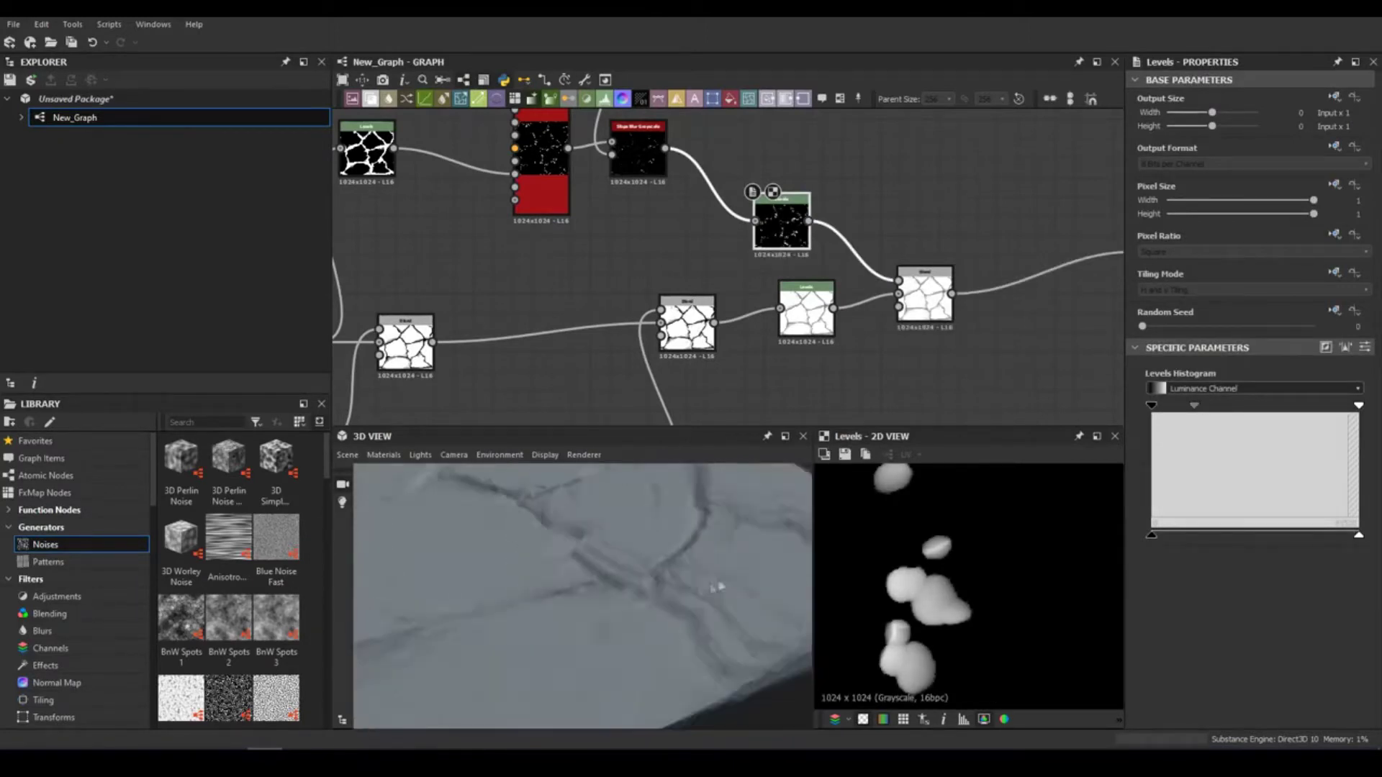
scroll(910, 247, "down", 2)
scroll(911, 247, "down", 2)
left_click_drag(587, 570, 547, 598)
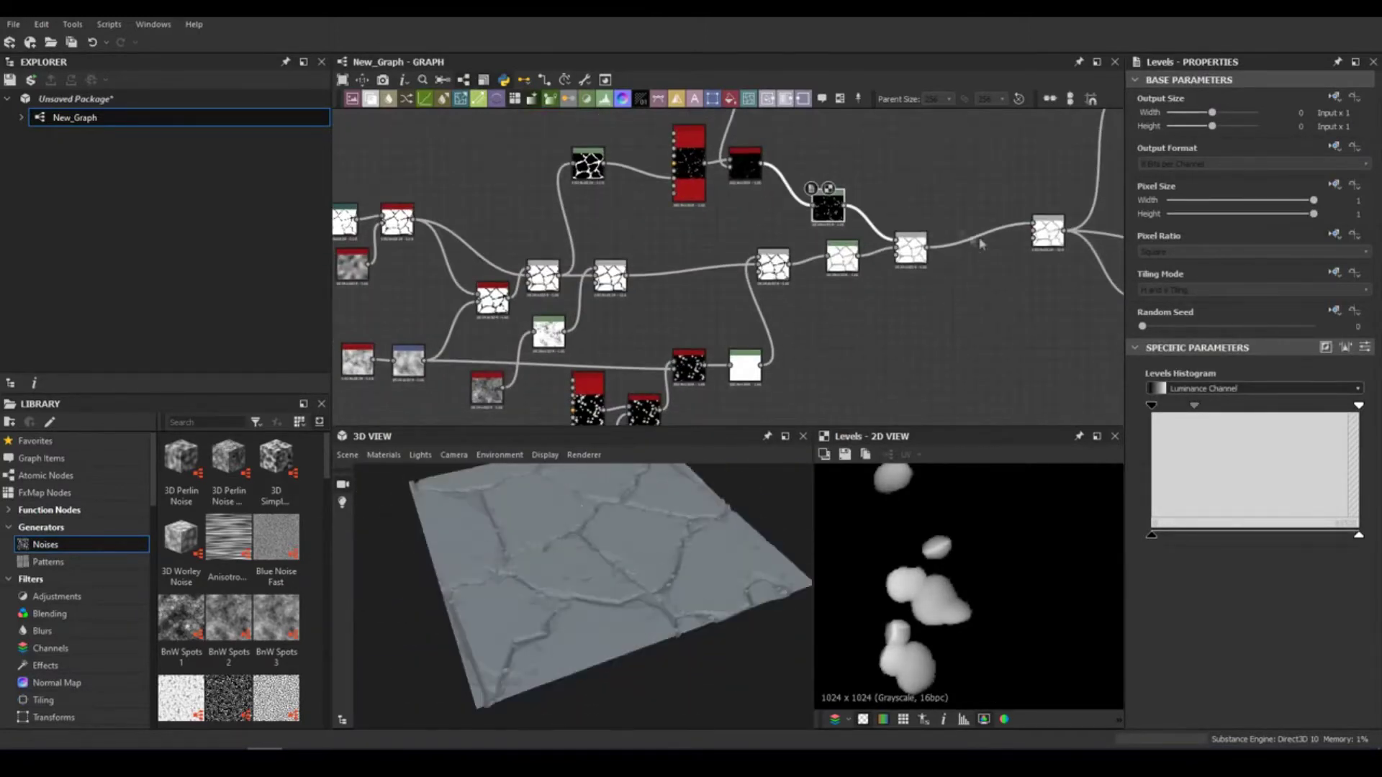
scroll(727, 266, "down", 2)
left_click_drag(777, 252, 597, 260)
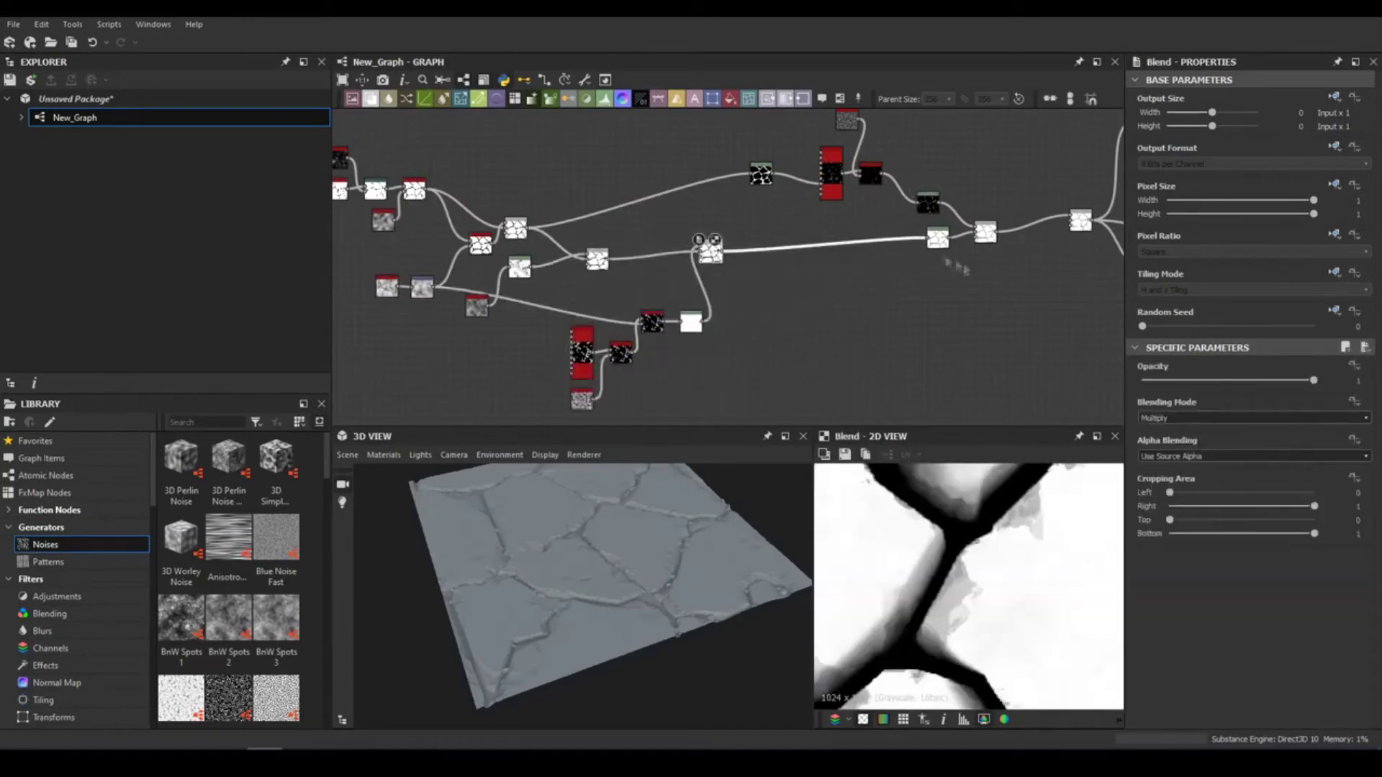
key("space")
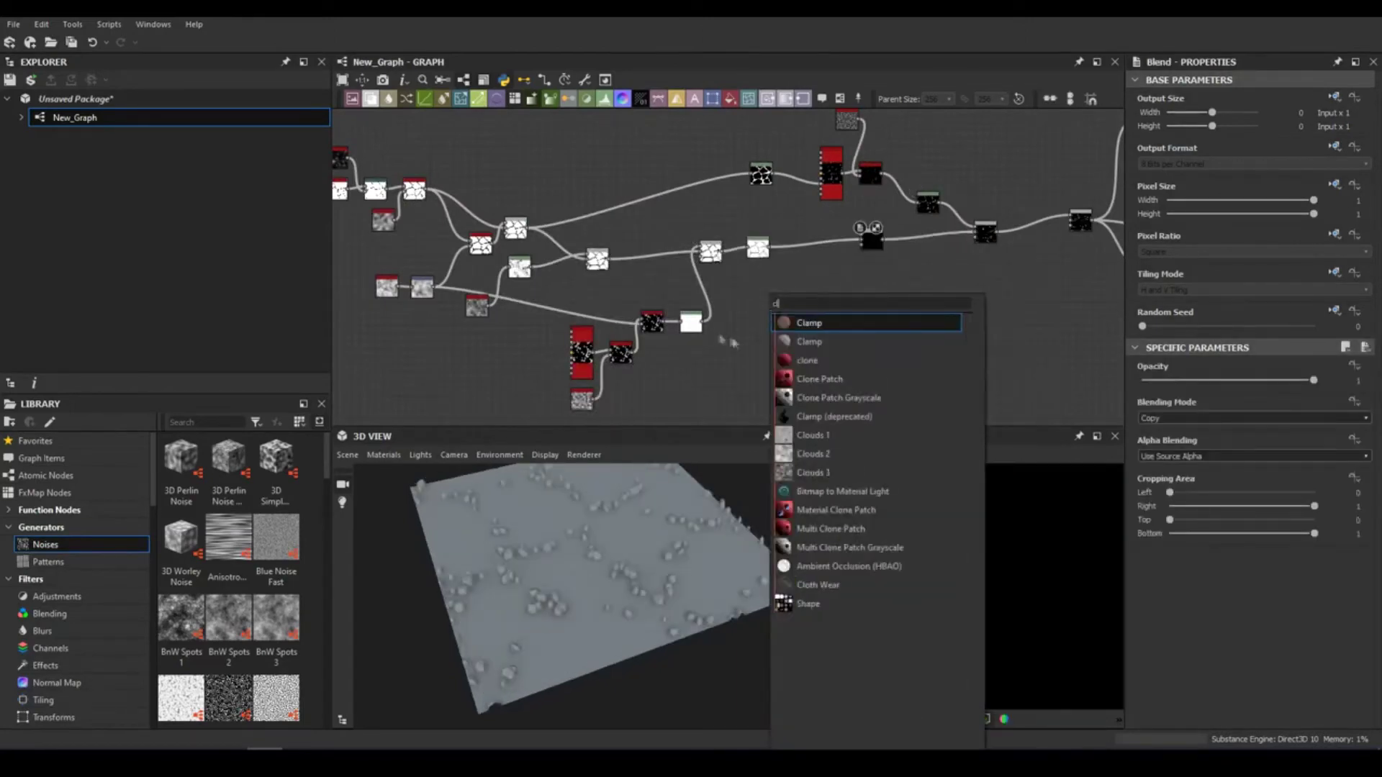
Add a Perlin Noise and multiply it over the crack height with a Blend node.
left_click(820, 323)
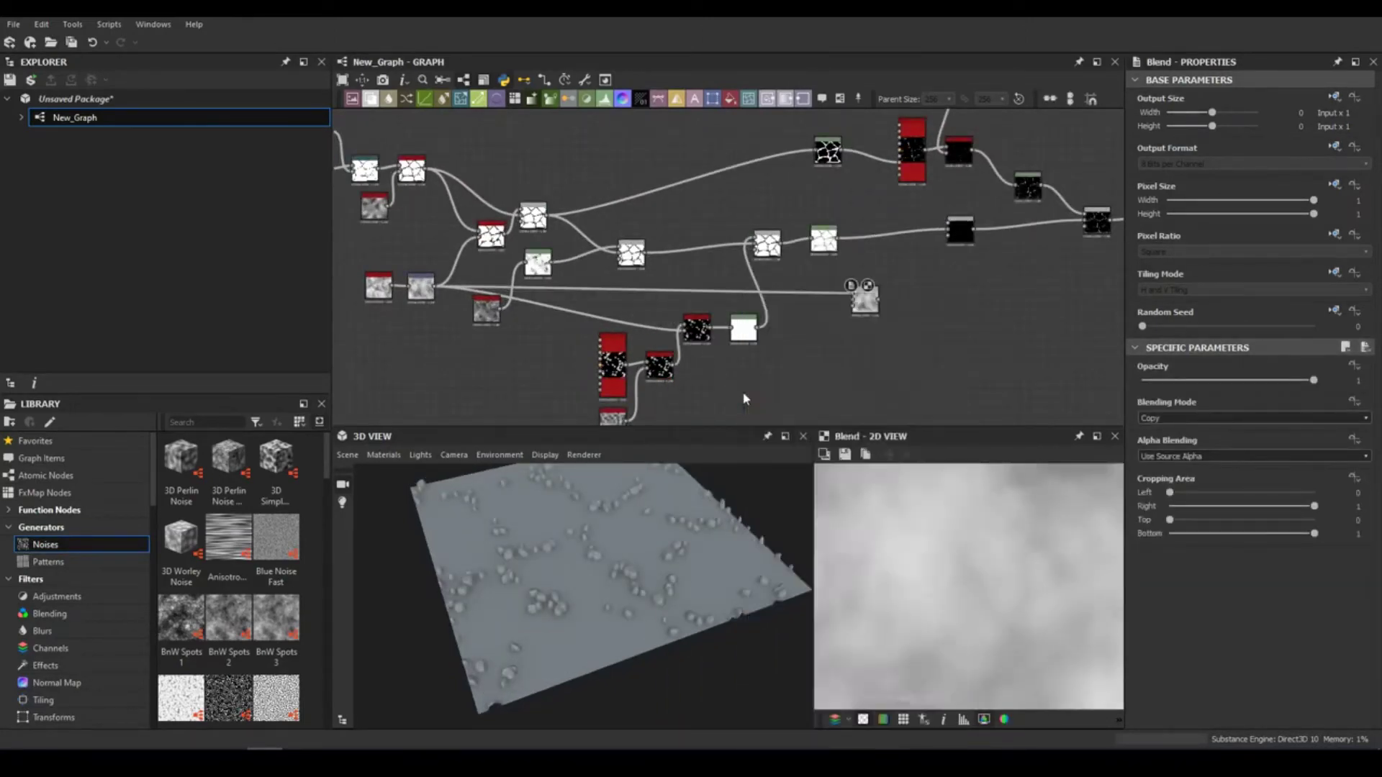
left_click(865, 298)
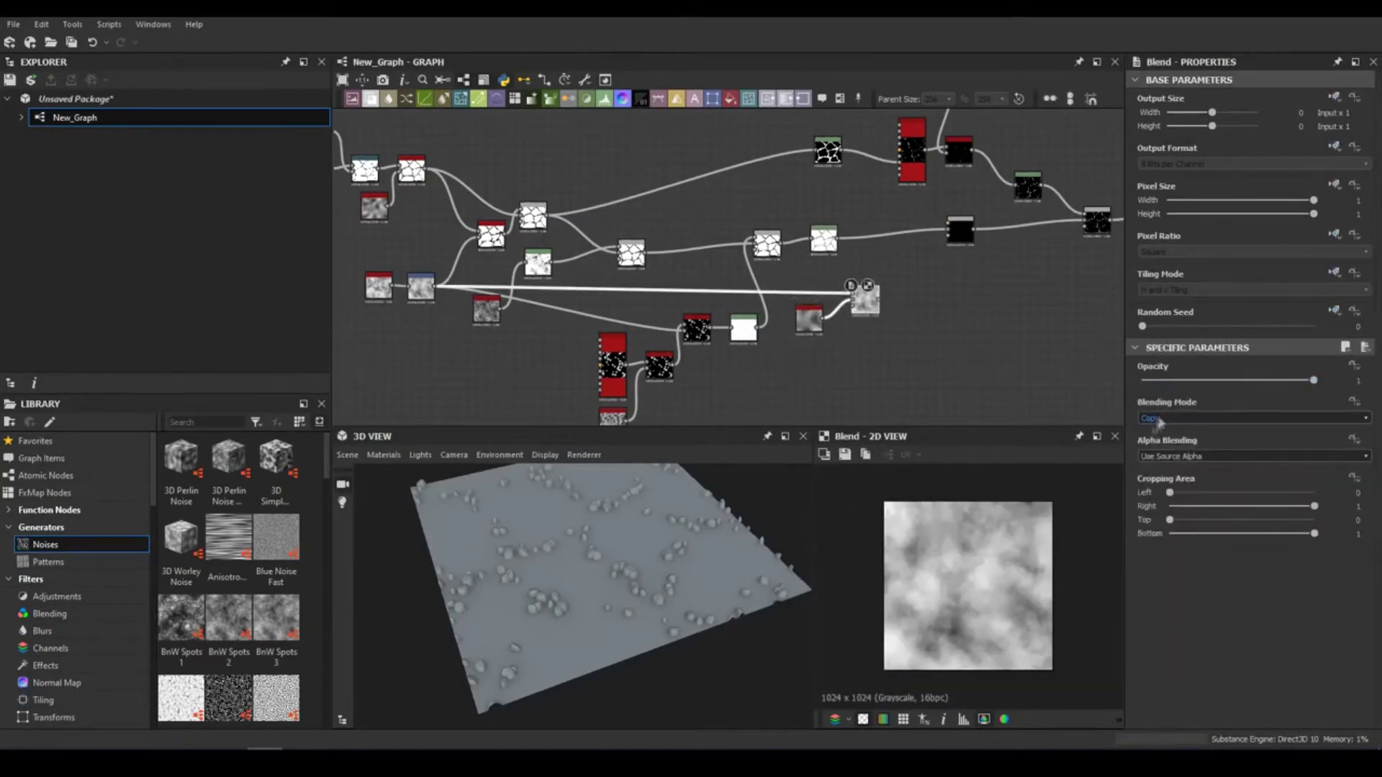
scroll(842, 331, "up", 3)
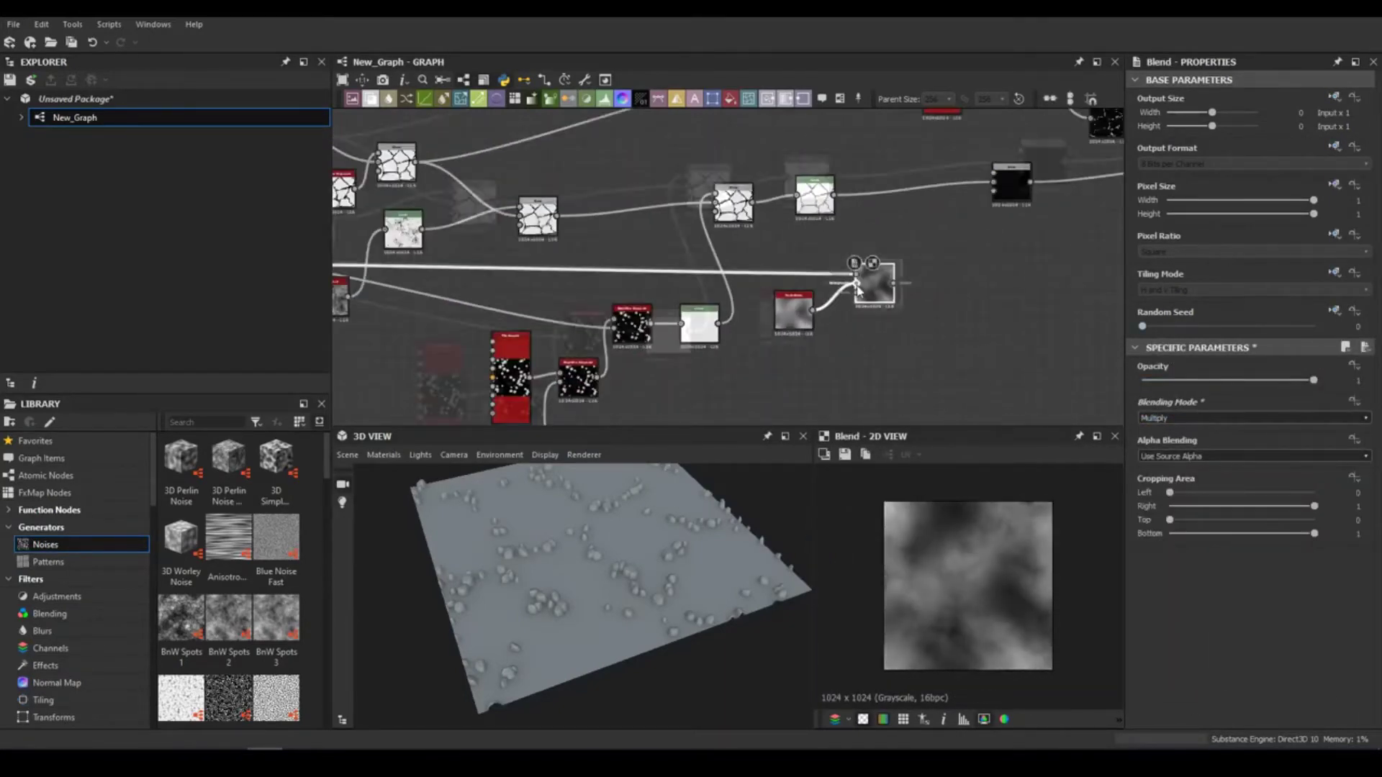
left_click_drag(1314, 379, 1266, 380)
Add a second Blend node to the chain and move it to the right.
right_click(886, 253)
left_click(921, 249)
scroll(864, 288, "up", 2)
left_click_drag(818, 191, 967, 183)
scroll(1241, 417, "down", 2)
scroll(1241, 418, "down", 2)
scroll(1241, 417, "down", 2)
Insert a Levels node between the two Blends and raise its output low to brighten the noise.
right_click(849, 291)
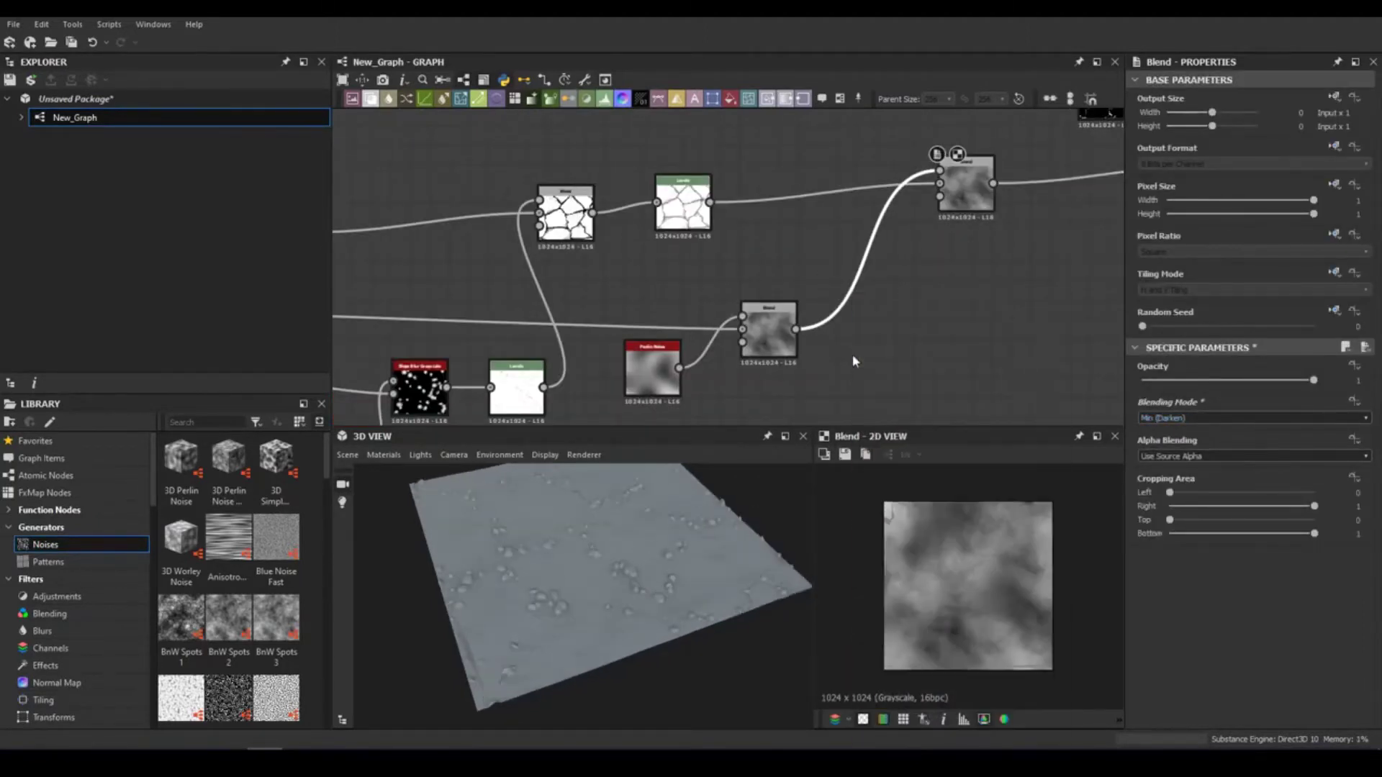
left_click(853, 354)
left_click_drag(1152, 537, 1200, 535)
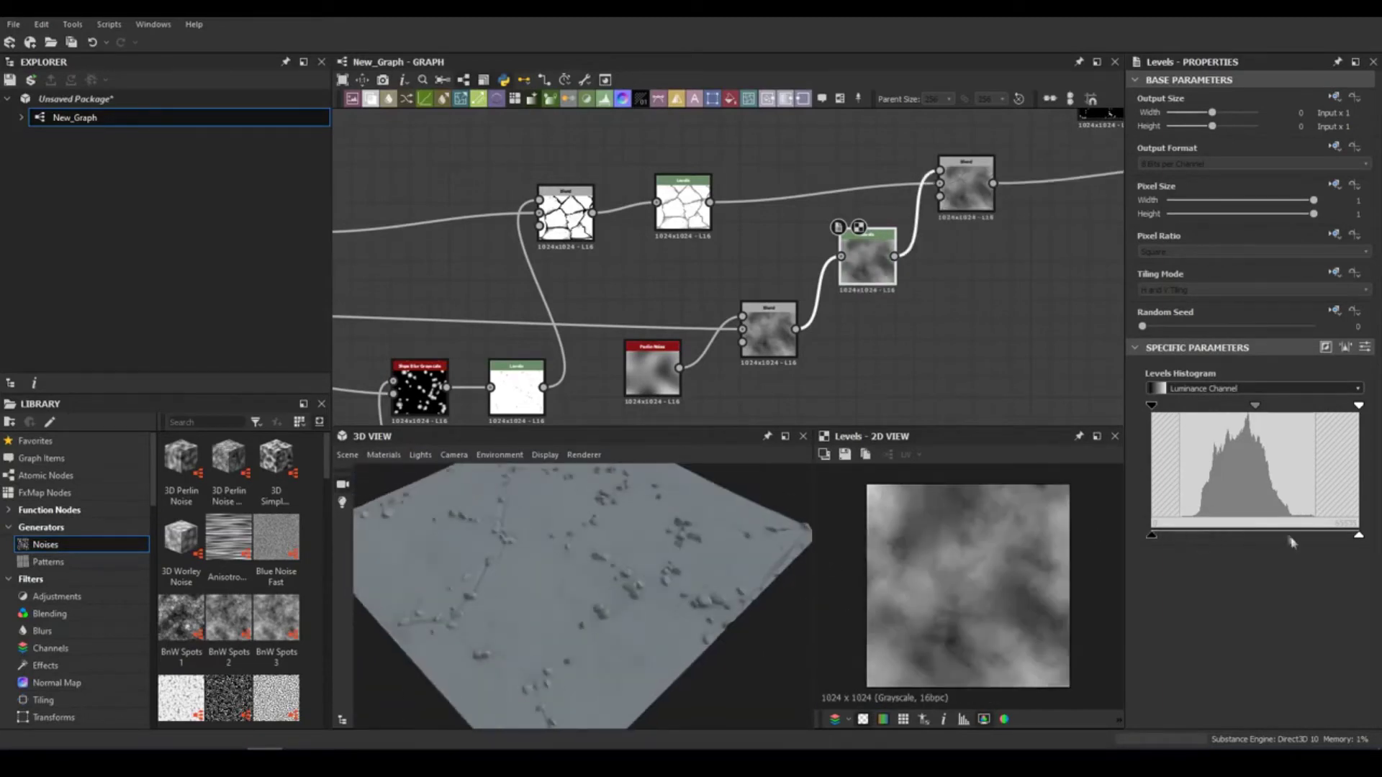
left_click_drag(1199, 535, 1241, 535)
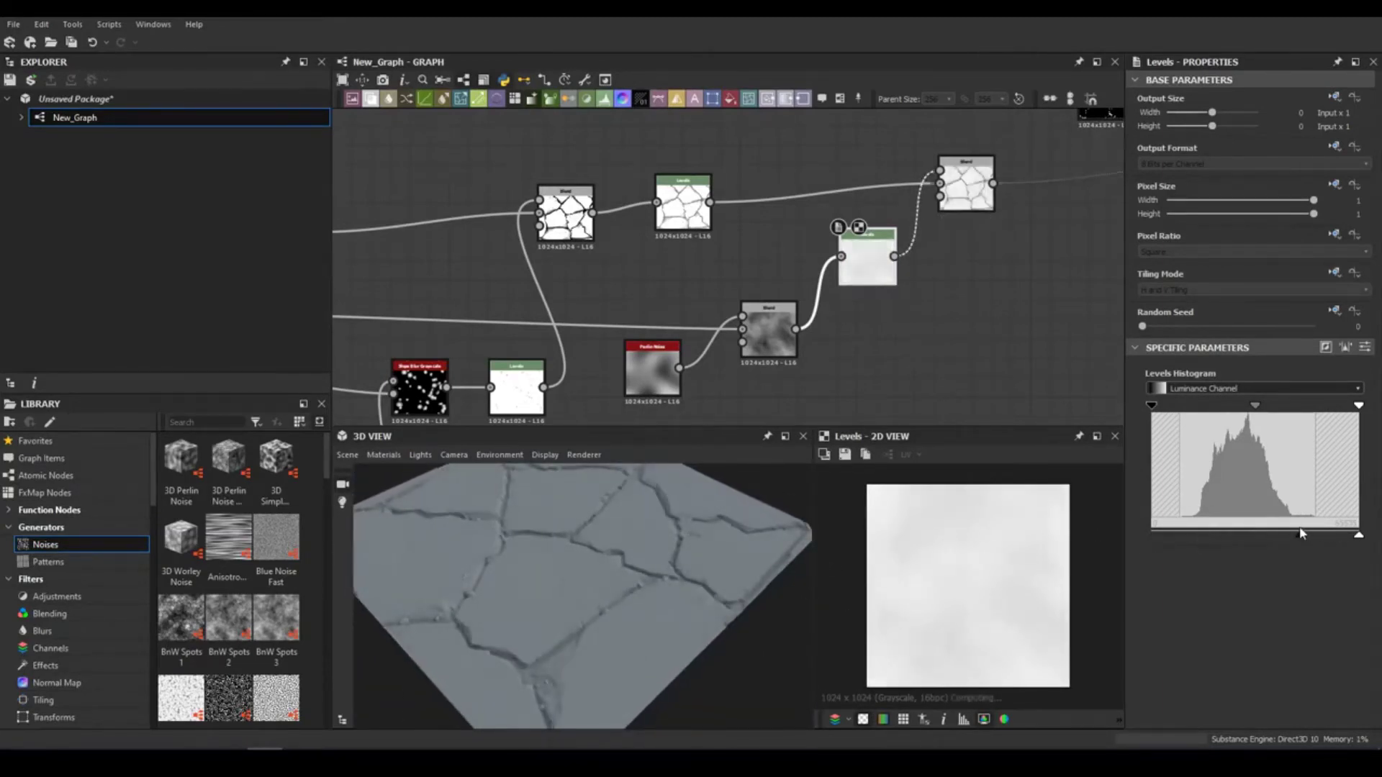
Set the right-hand Blend to Max (Lighten) and inspect the cracks in the 3D preview.
scroll(928, 216, "up", 2)
left_click(972, 172)
left_click(1253, 418)
left_click(1173, 468)
left_click(858, 245)
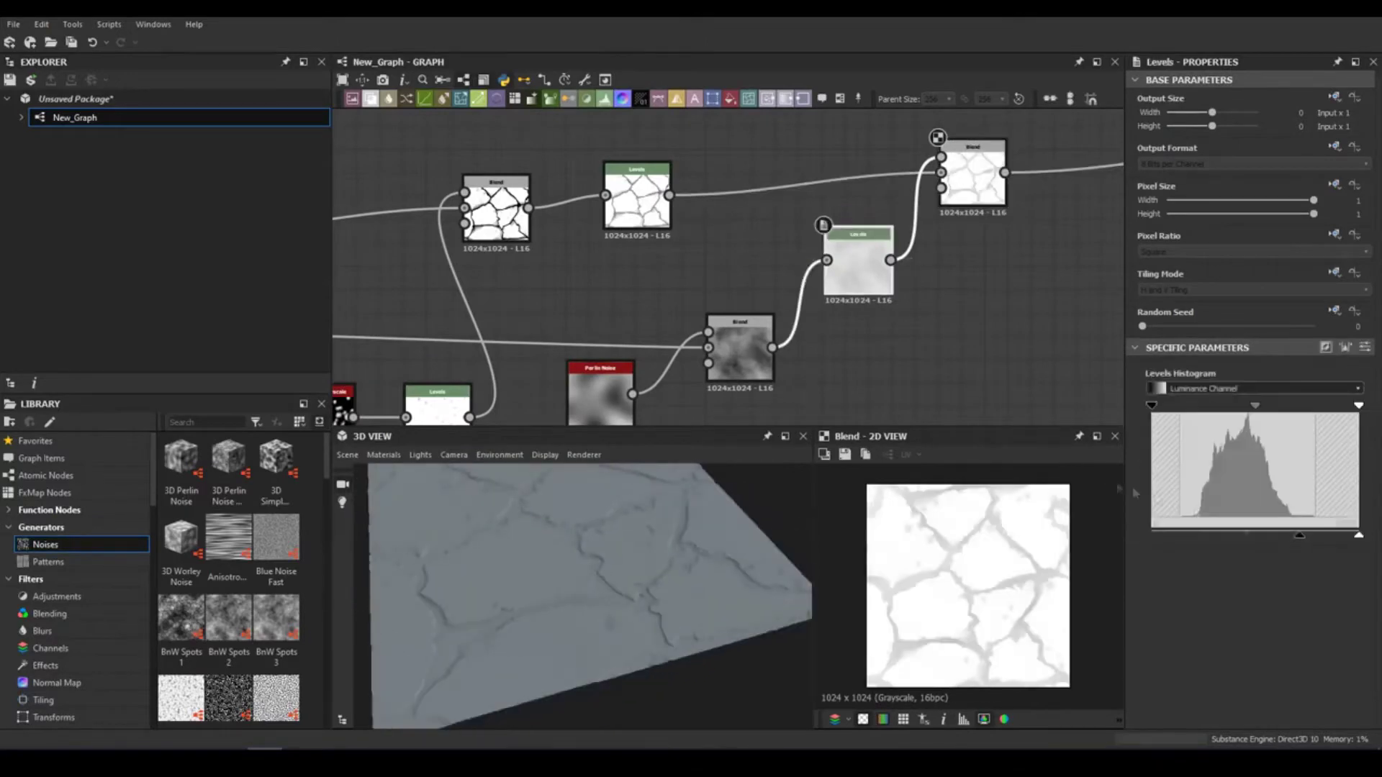
left_click(740, 348)
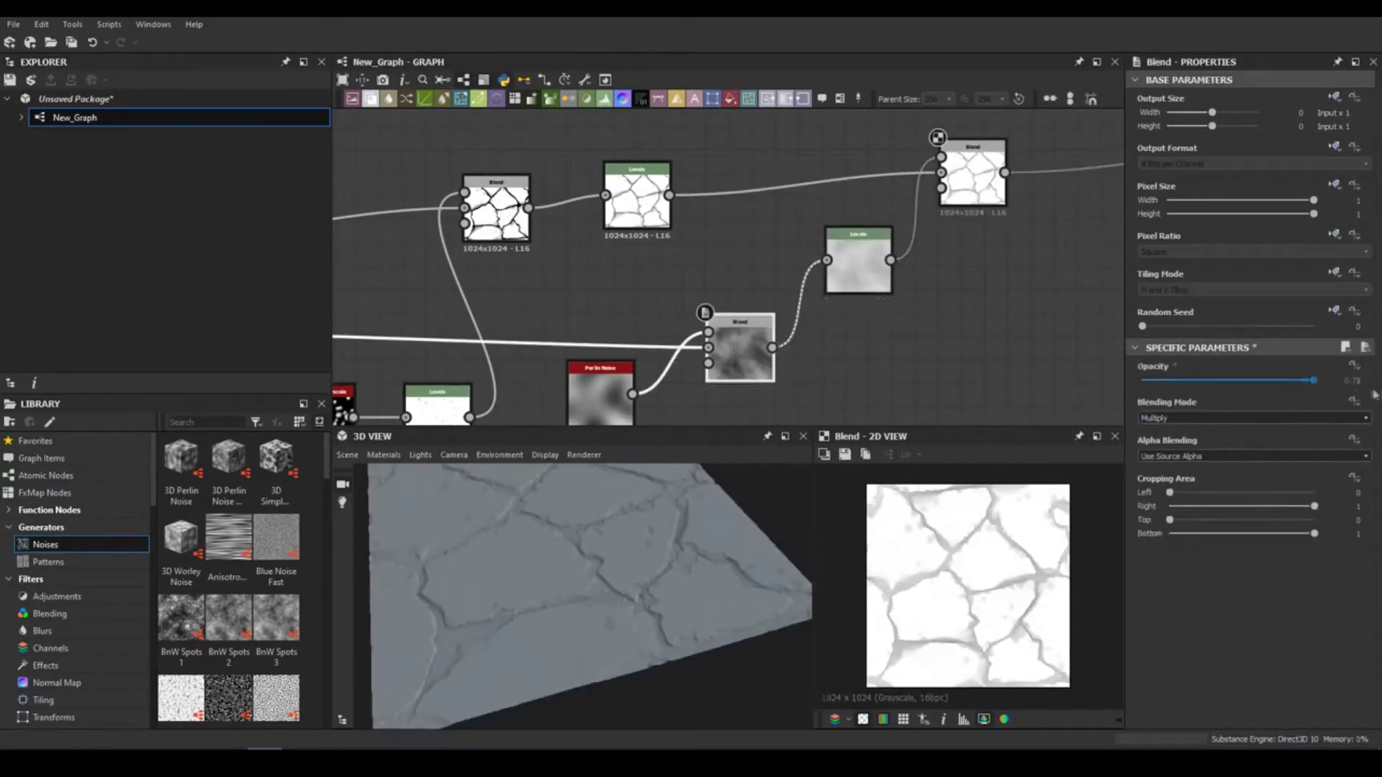
left_click_drag(624, 571, 586, 574)
scroll(493, 276, "down", 3)
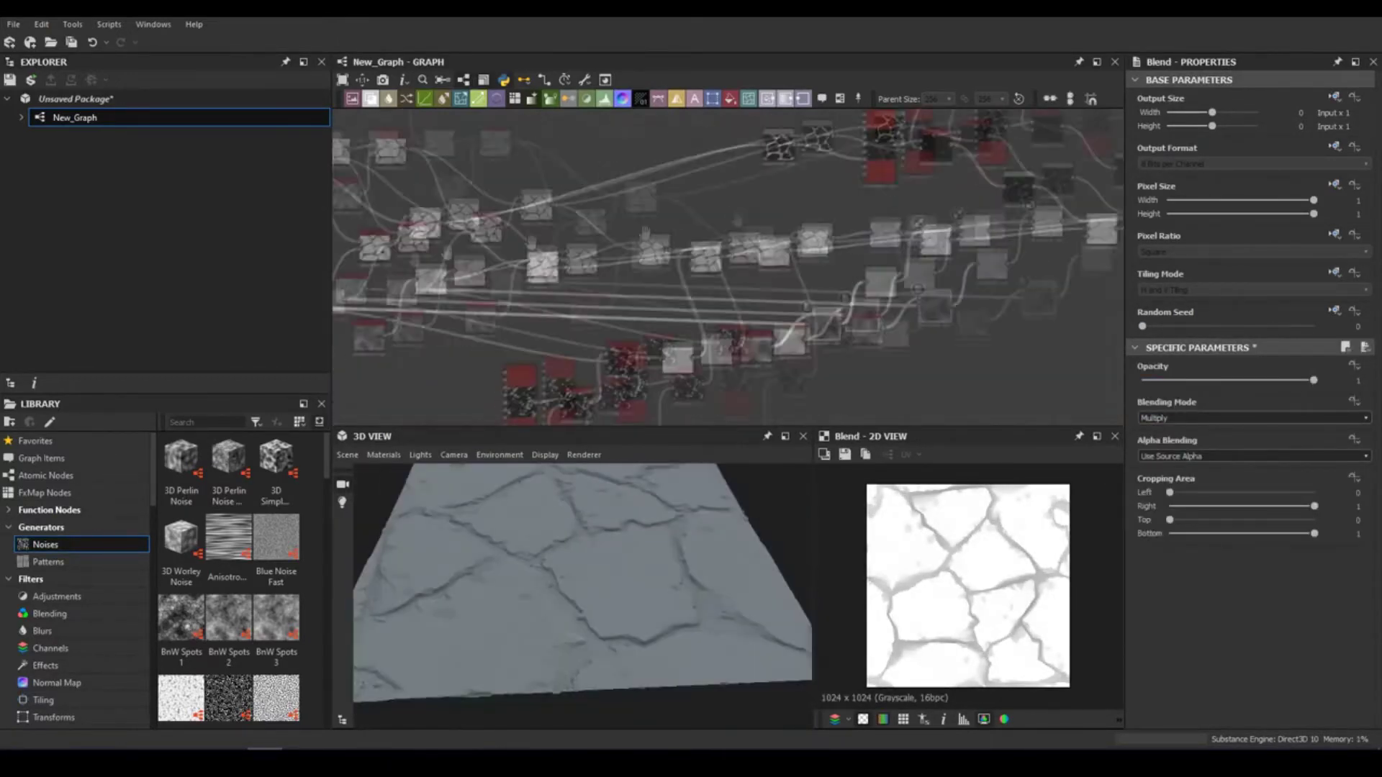
Check the Edge Detect settings and orbit the 3D preview closer to the surface.
scroll(493, 275, "up", 6)
left_click(493, 276)
scroll(1150, 657, "down", 1)
left_click_drag(620, 576, 576, 569)
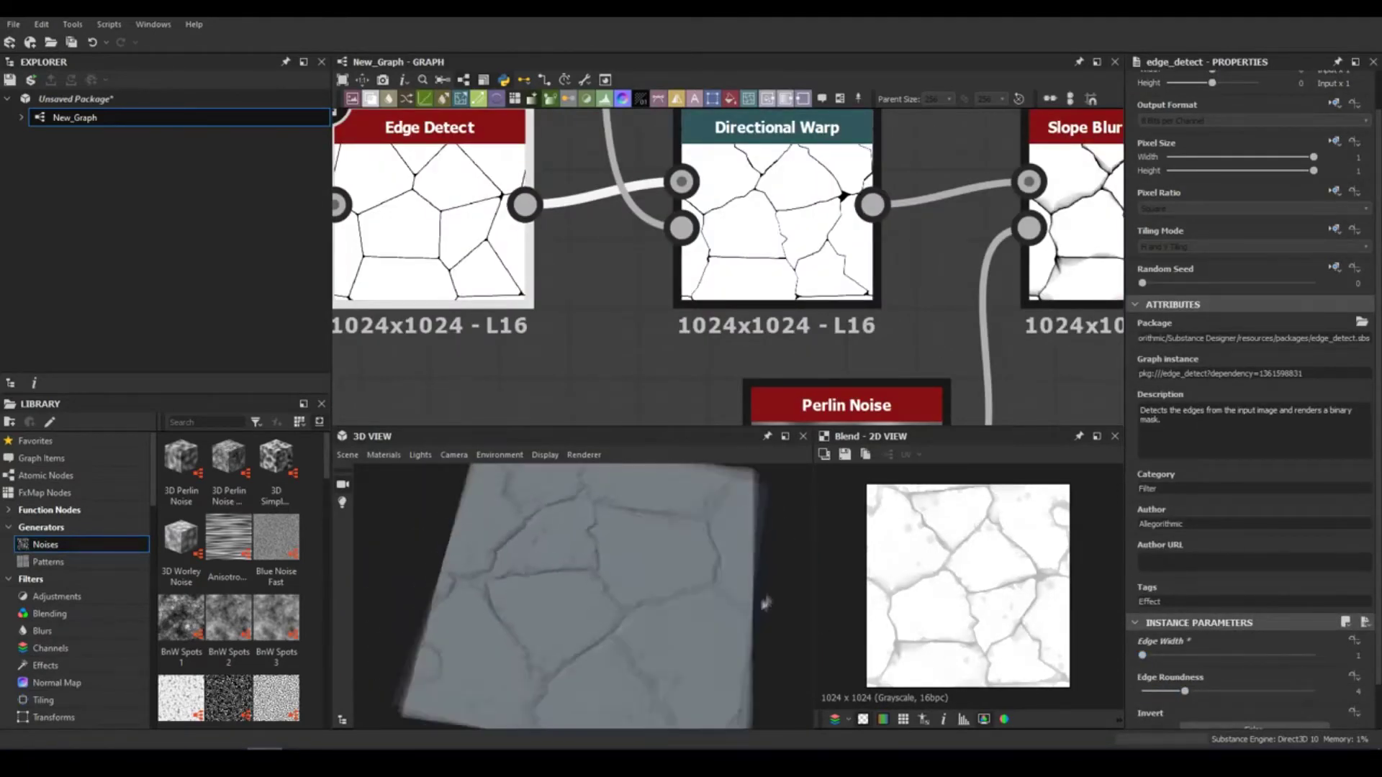
scroll(984, 409, "down", 5)
Add a curvature_smooth node fed by the Normal output.
left_click(825, 190)
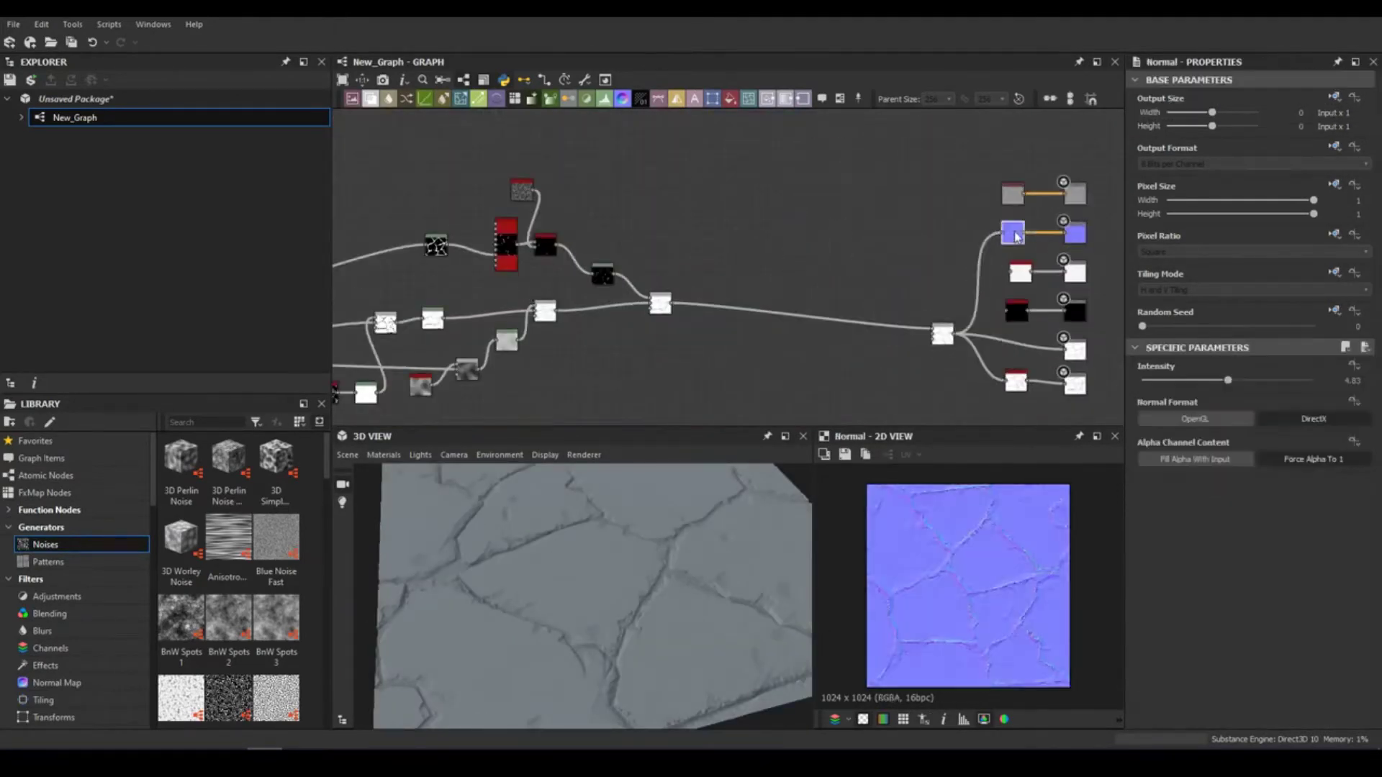
scroll(826, 190, "up", 5)
left_click_drag(782, 229, 849, 180)
left_click(871, 196)
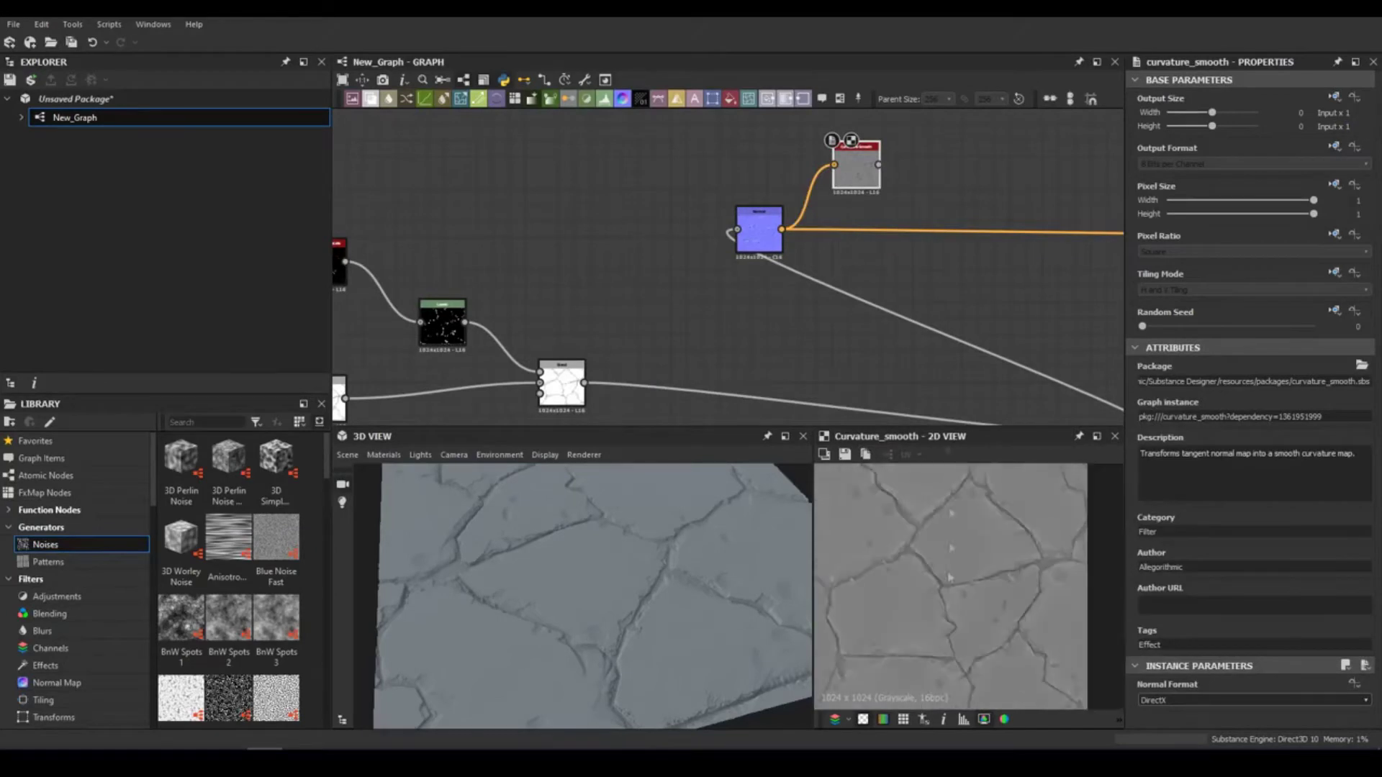
Add a Gradient Map after curvature_smooth with dark-to-reddish-grey keys, placed at 0.947 and 0.586.
left_click(1143, 471)
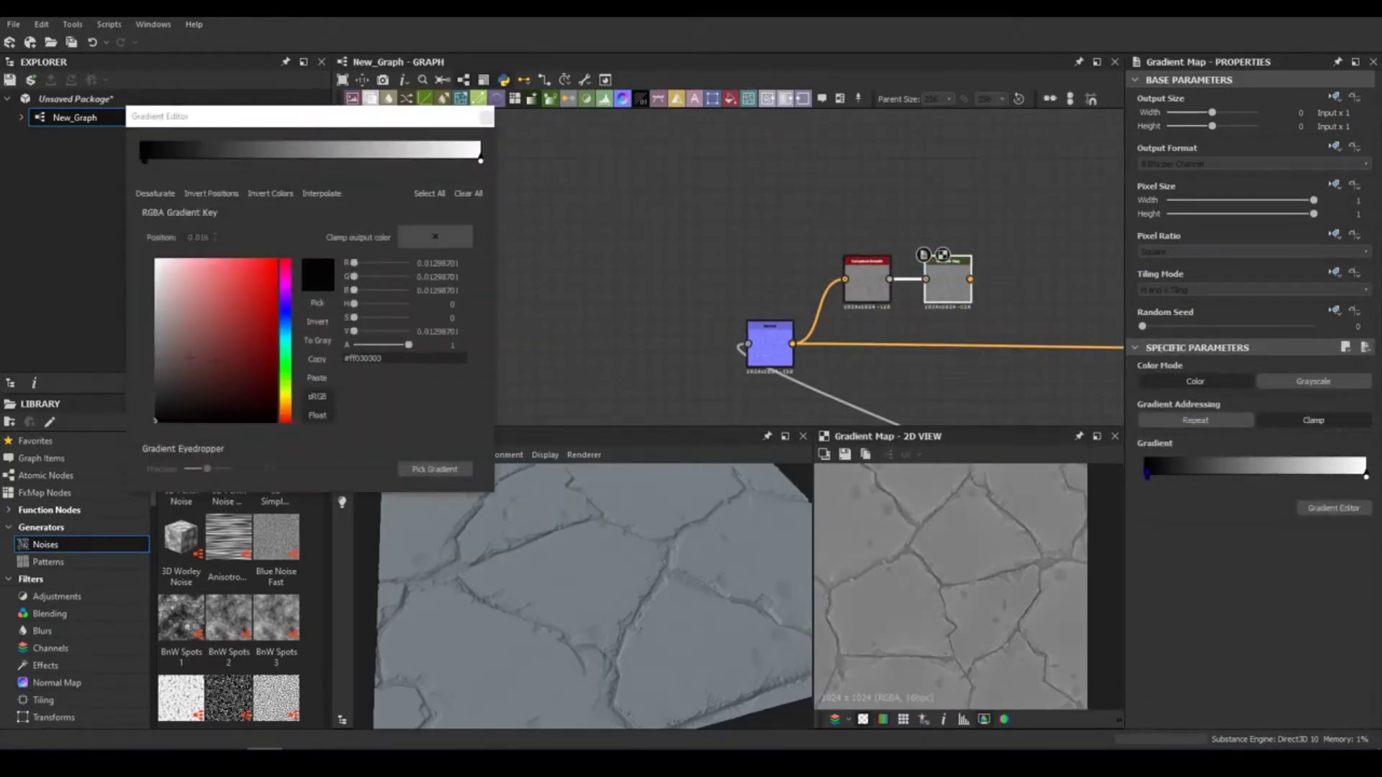
left_click(198, 397)
left_click_drag(482, 165, 463, 159)
left_click(181, 344)
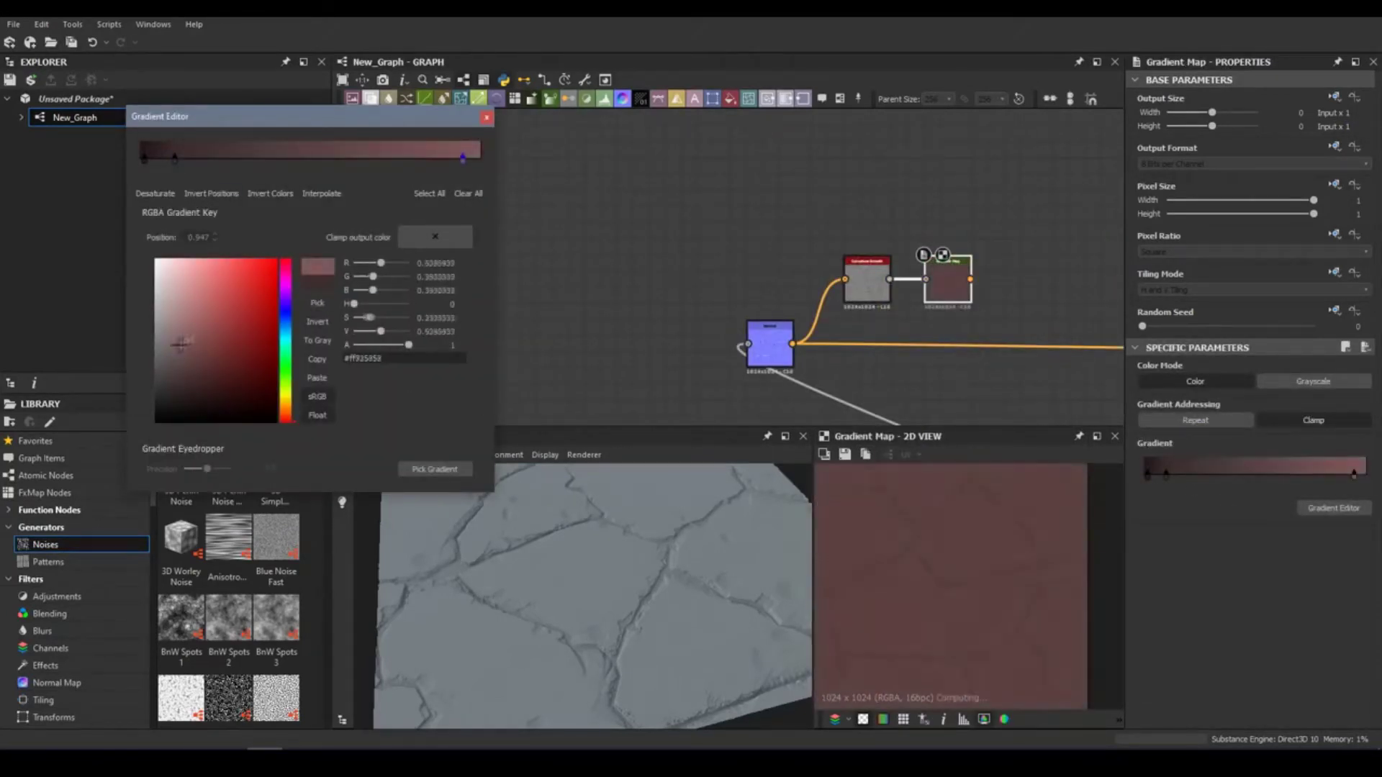
left_click_drag(385, 158, 340, 157)
left_click_drag(475, 157, 294, 157)
mouse_move(358, 160)
left_mouse_down()
mouse_move(379, 161)
mouse_move(305, 162)
left_mouse_up()
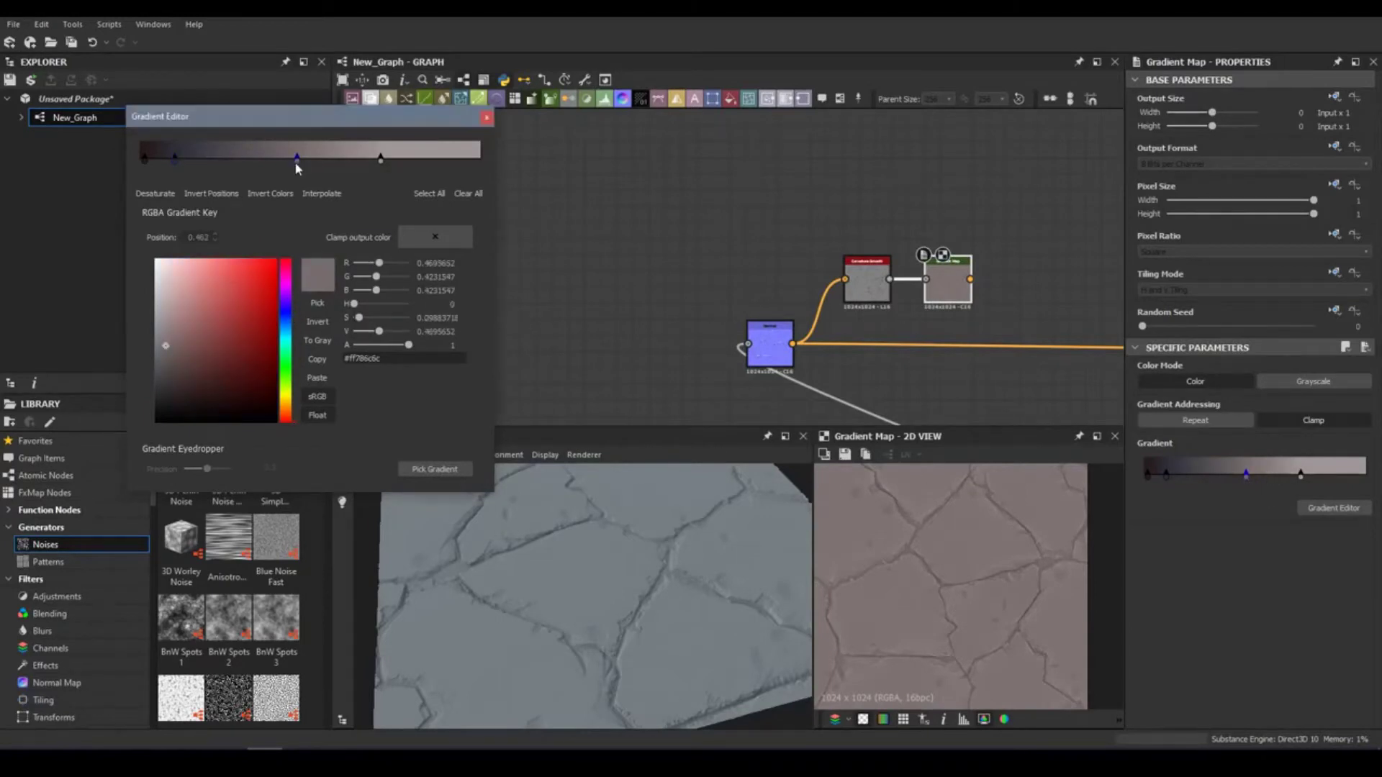
left_click_drag(309, 165, 339, 160)
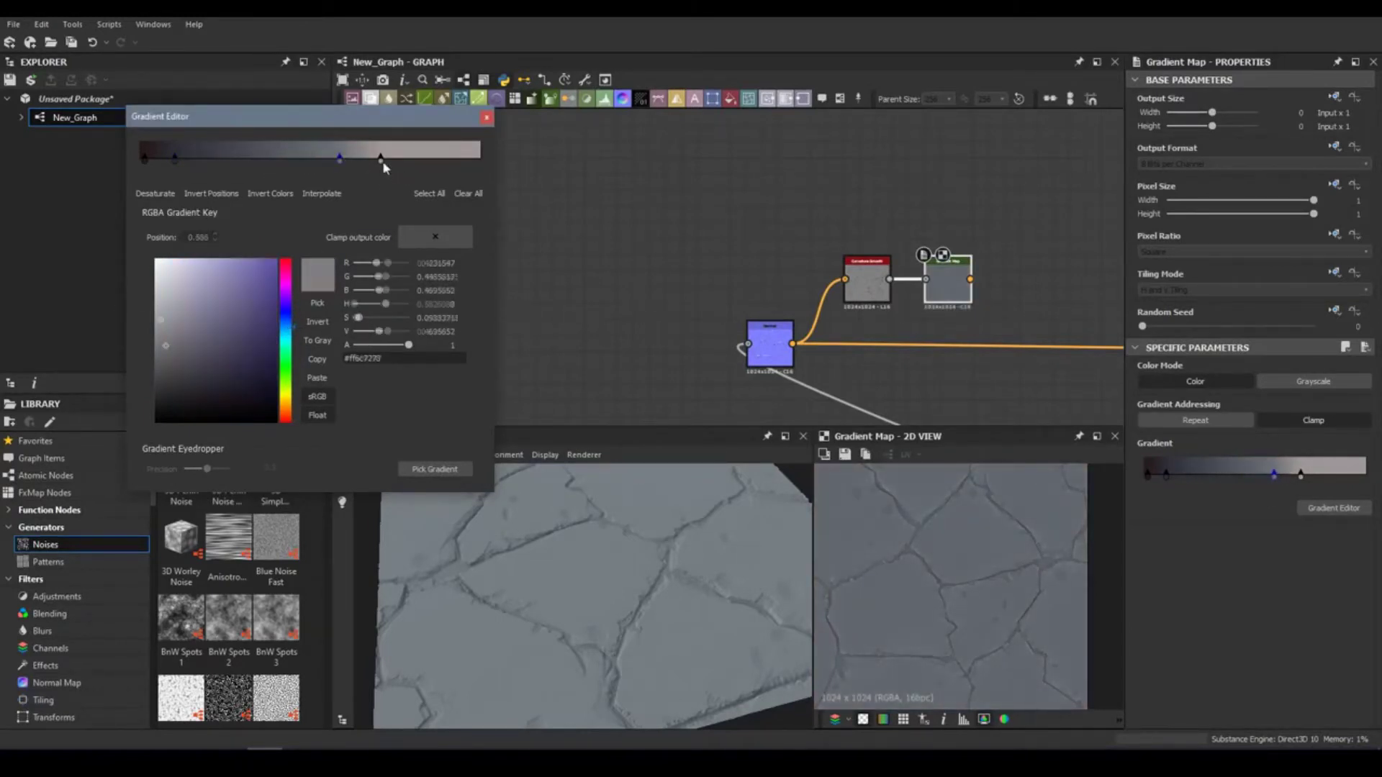
left_click(488, 120)
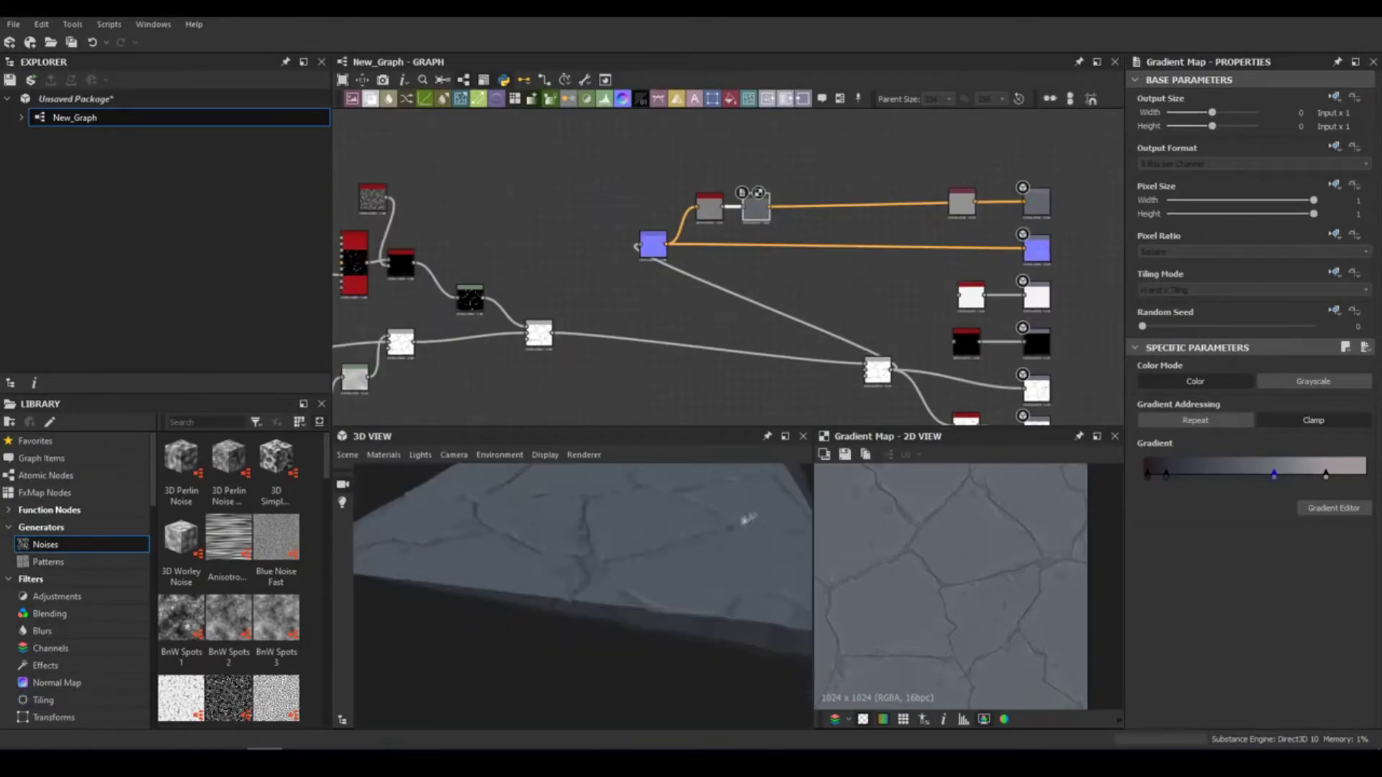
Add a Clouds noise with its own Gradient Map node.
left_click(937, 288)
scroll(672, 216, "up", 1)
right_click(672, 222)
left_click(713, 302)
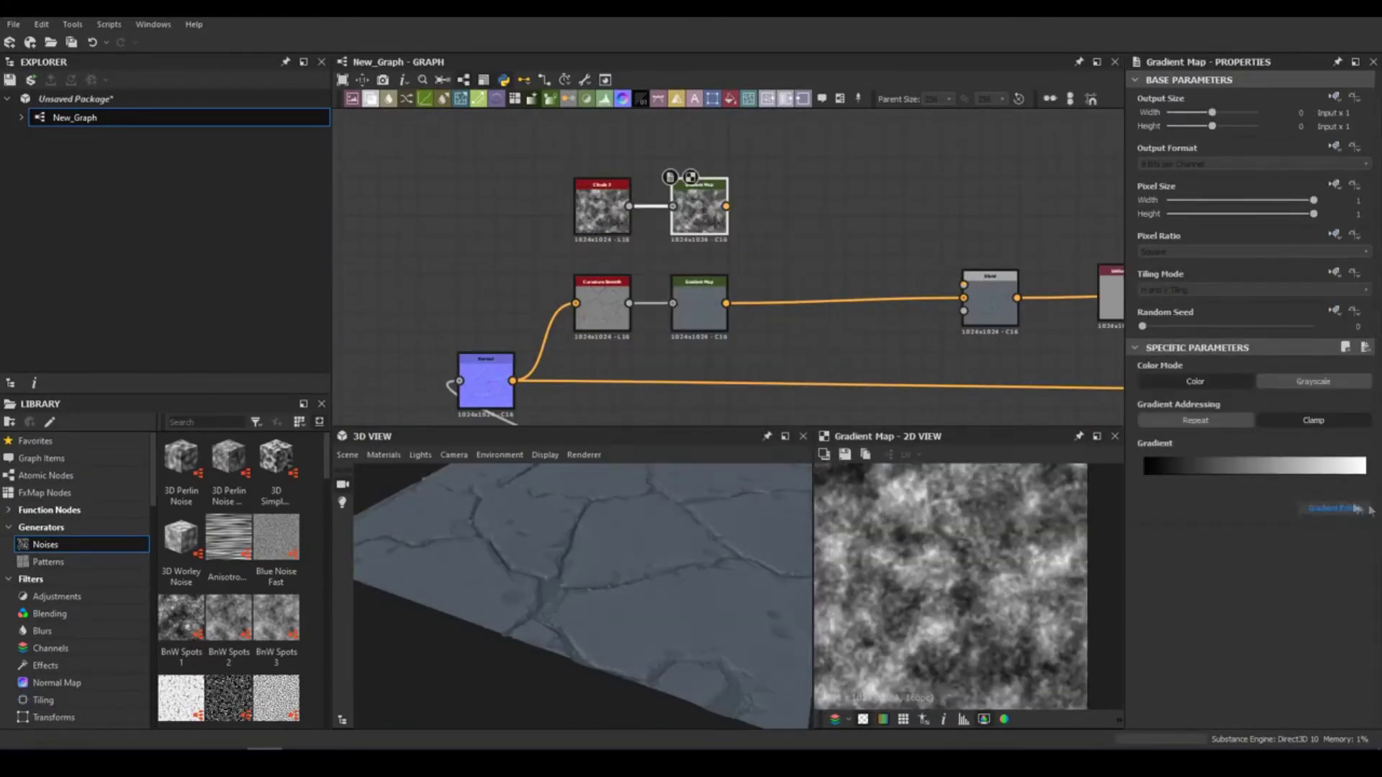
Give the Clouds Gradient Map a brown dirt gradient picked from an image, tuning precision and one key.
left_click(1334, 509)
key("ctrl+v")
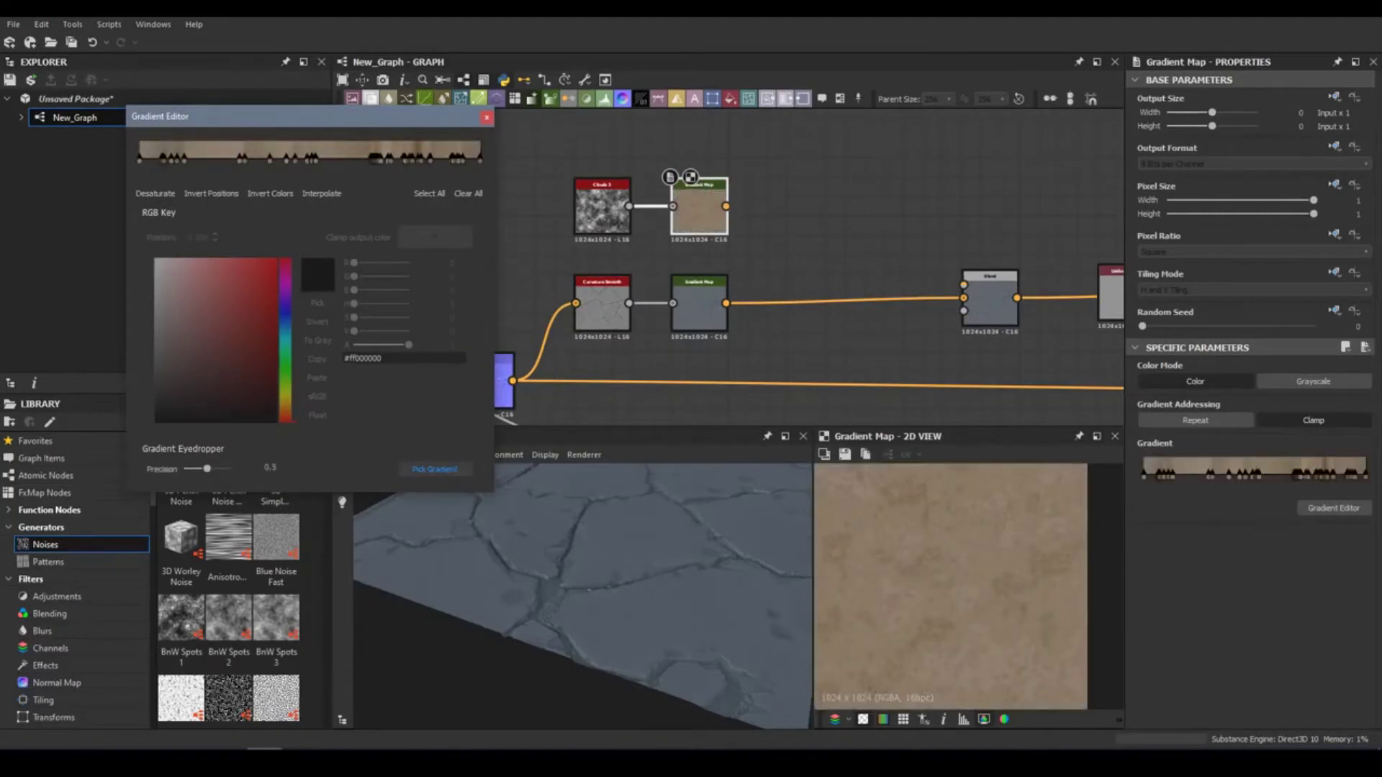
left_click_drag(207, 469, 200, 469)
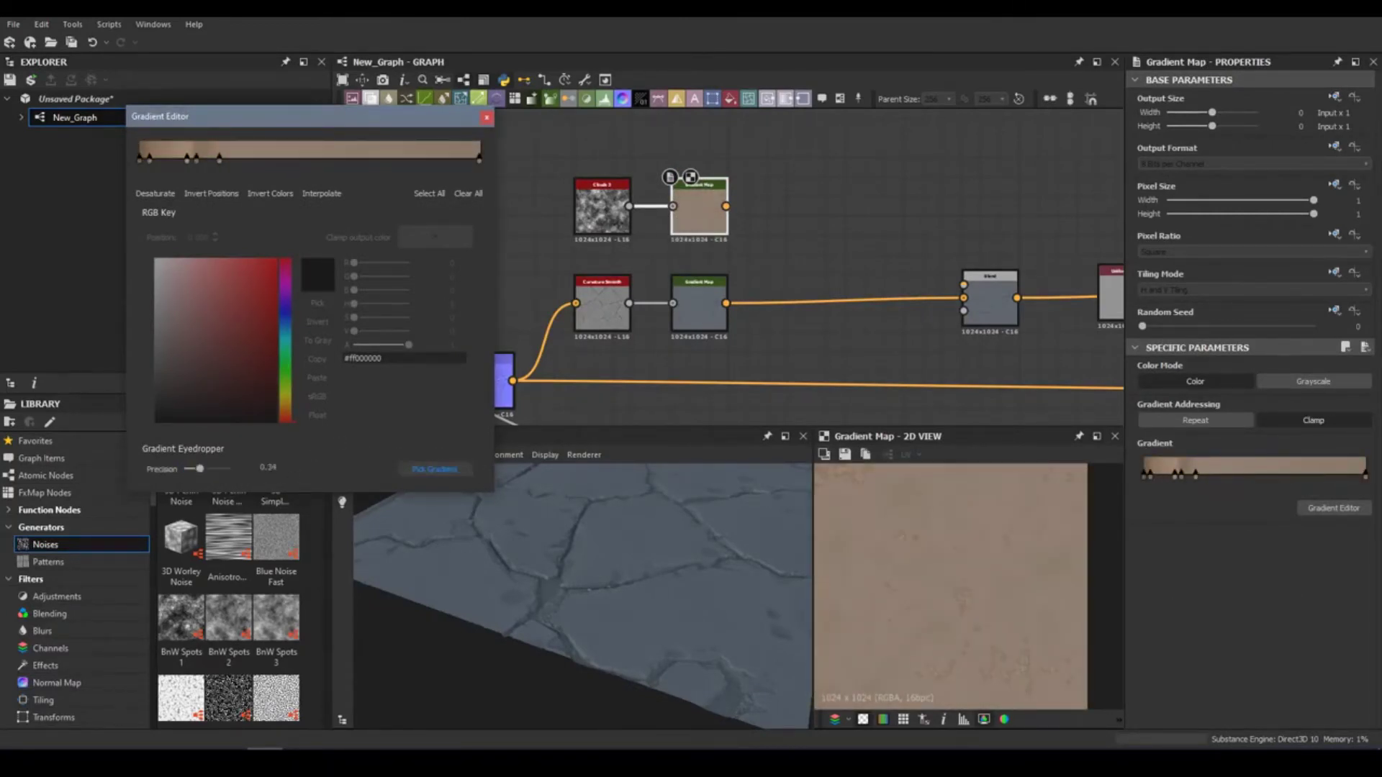
left_click_drag(200, 468, 186, 468)
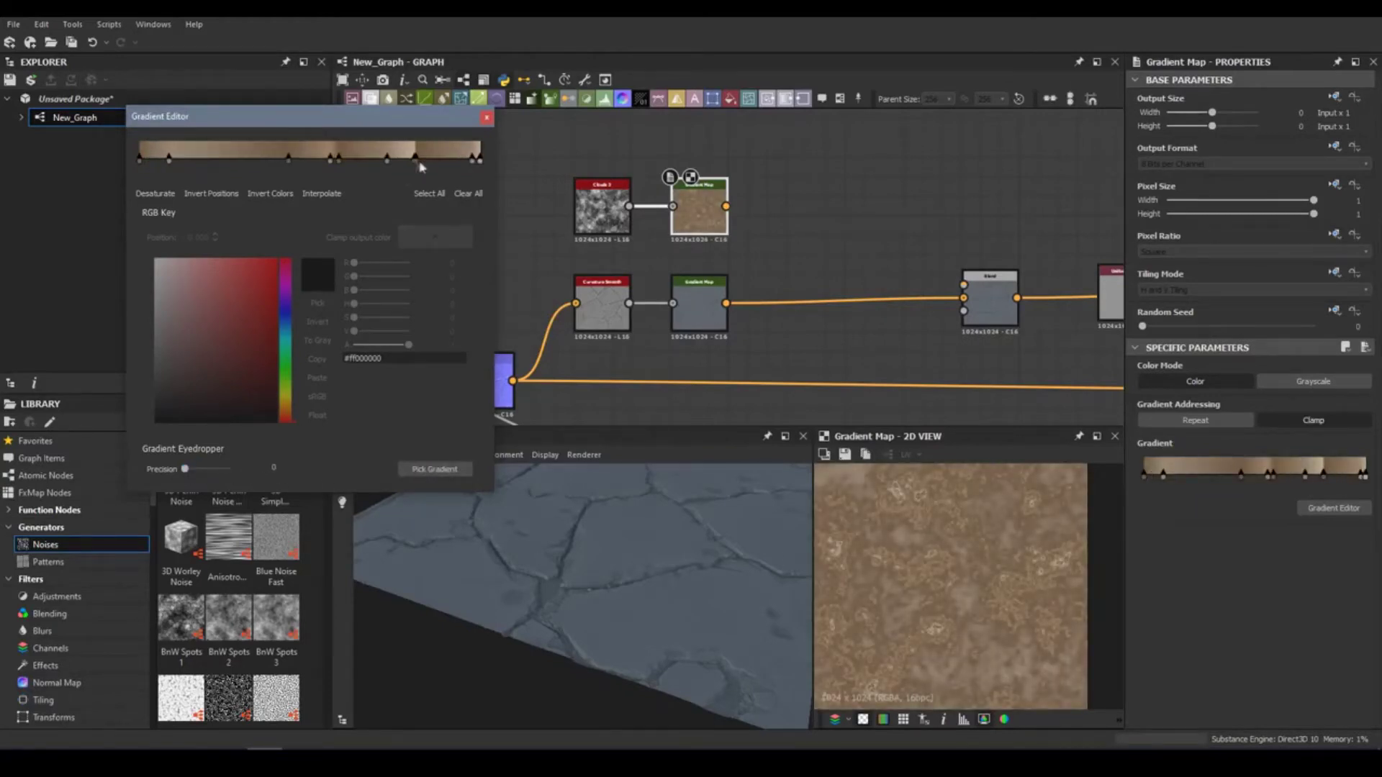
left_click_drag(415, 157, 442, 157)
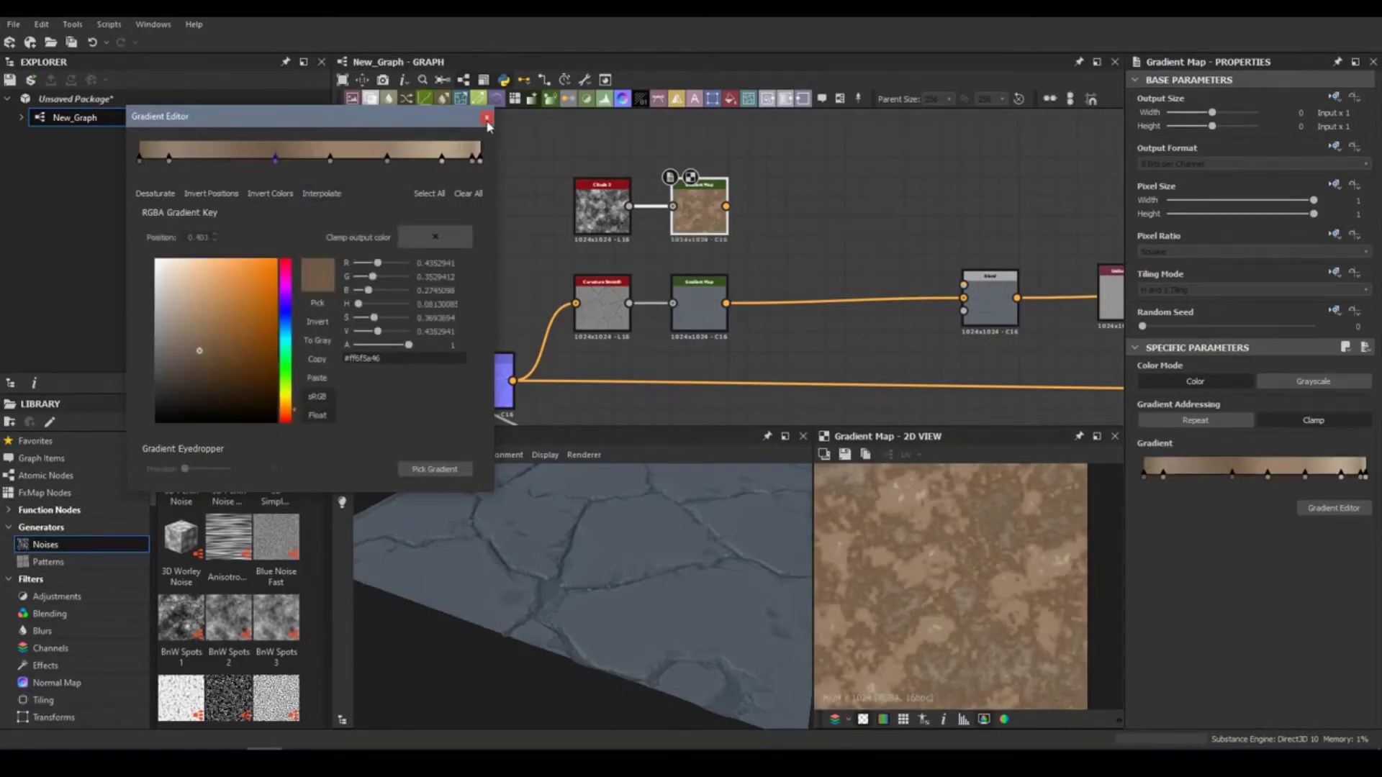
left_click(486, 119)
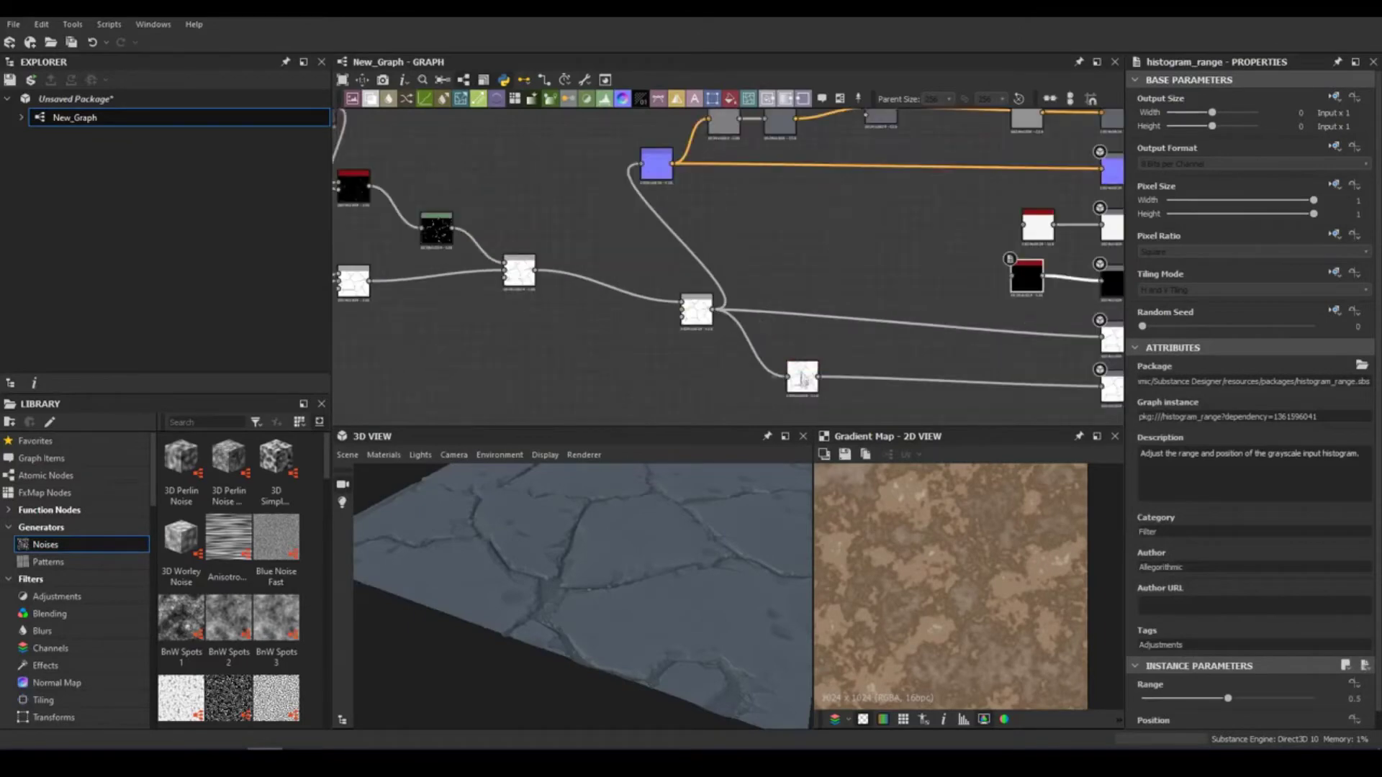
Set the Blend node's opacity to 0.25.
left_click(1324, 349)
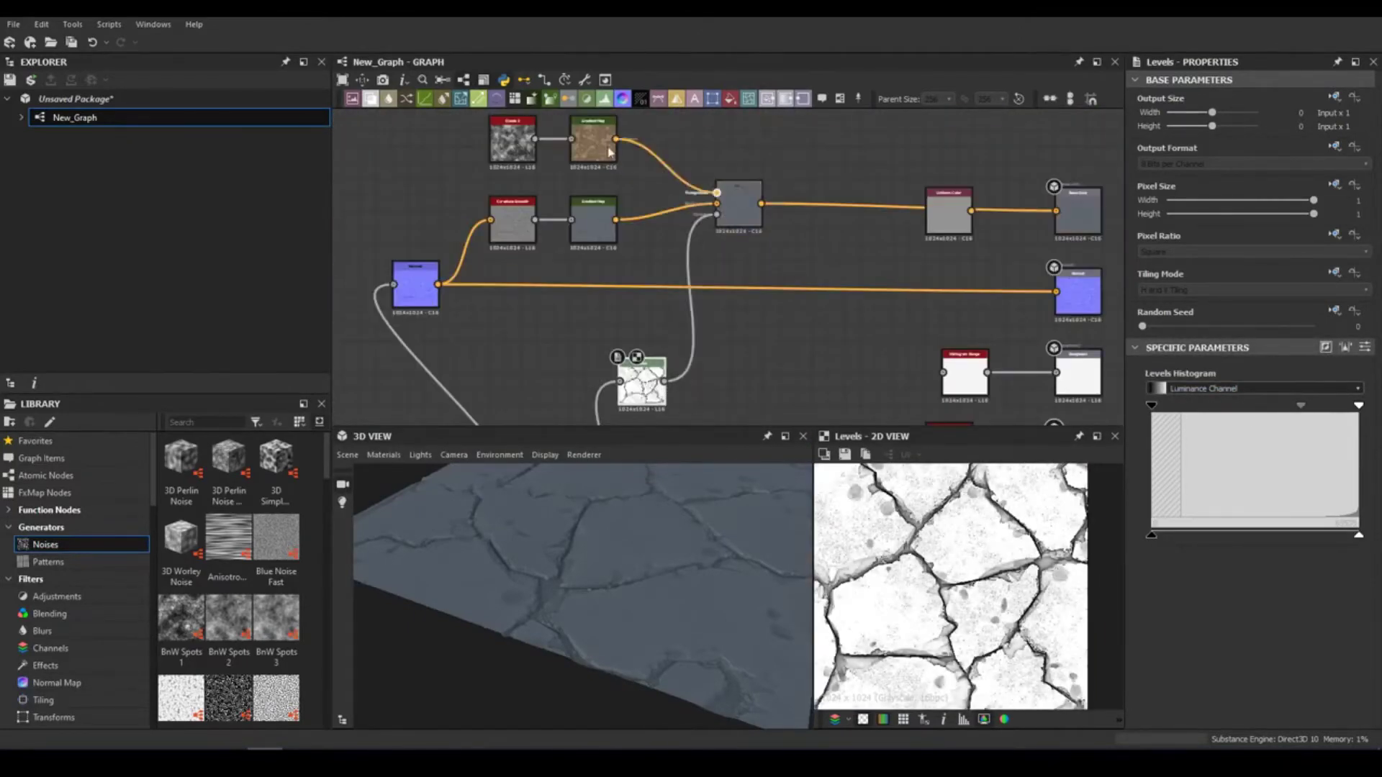
left_click(739, 205)
scroll(1188, 416, "down", 1)
scroll(1188, 417, "down", 1)
left_click(1150, 381)
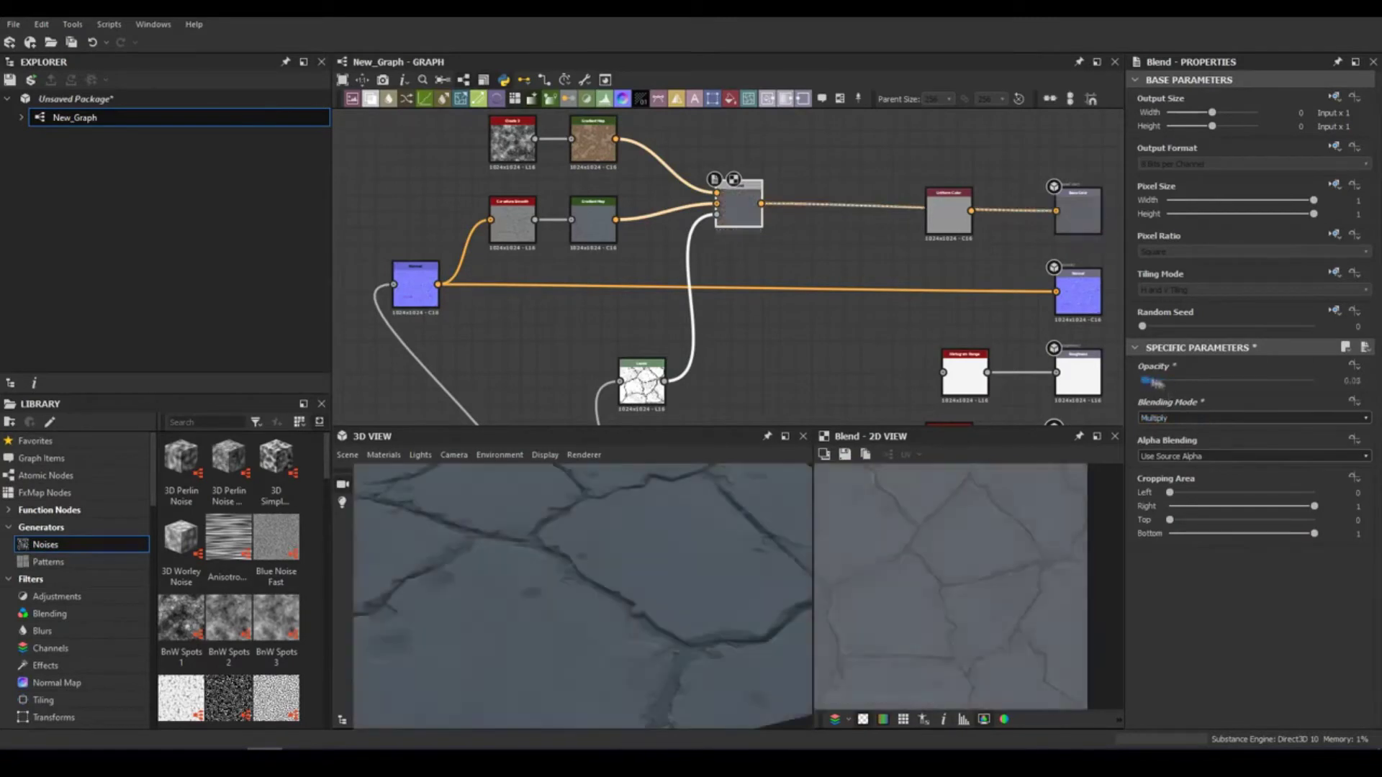
left_click_drag(1181, 383, 1185, 381)
left_click_drag(519, 633, 619, 561)
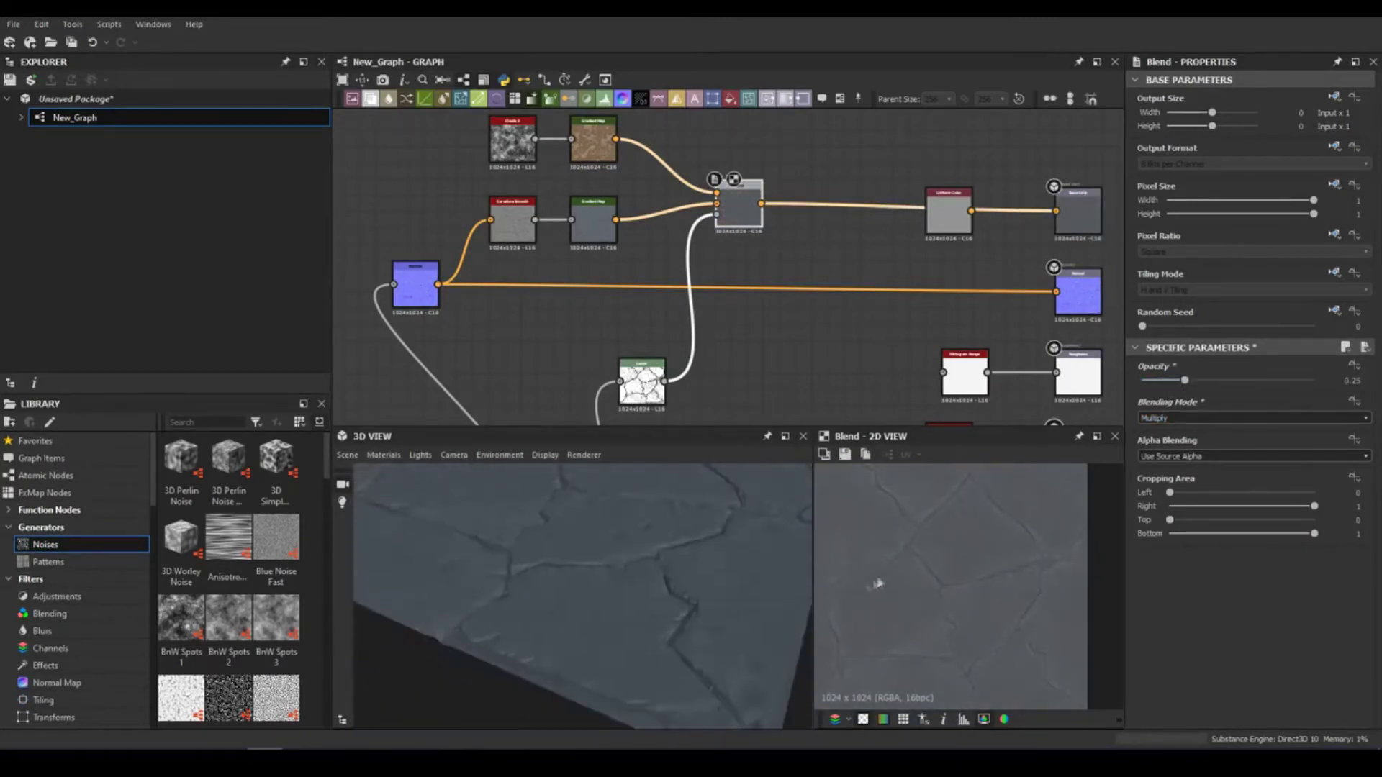
scroll(926, 527, "up", 2)
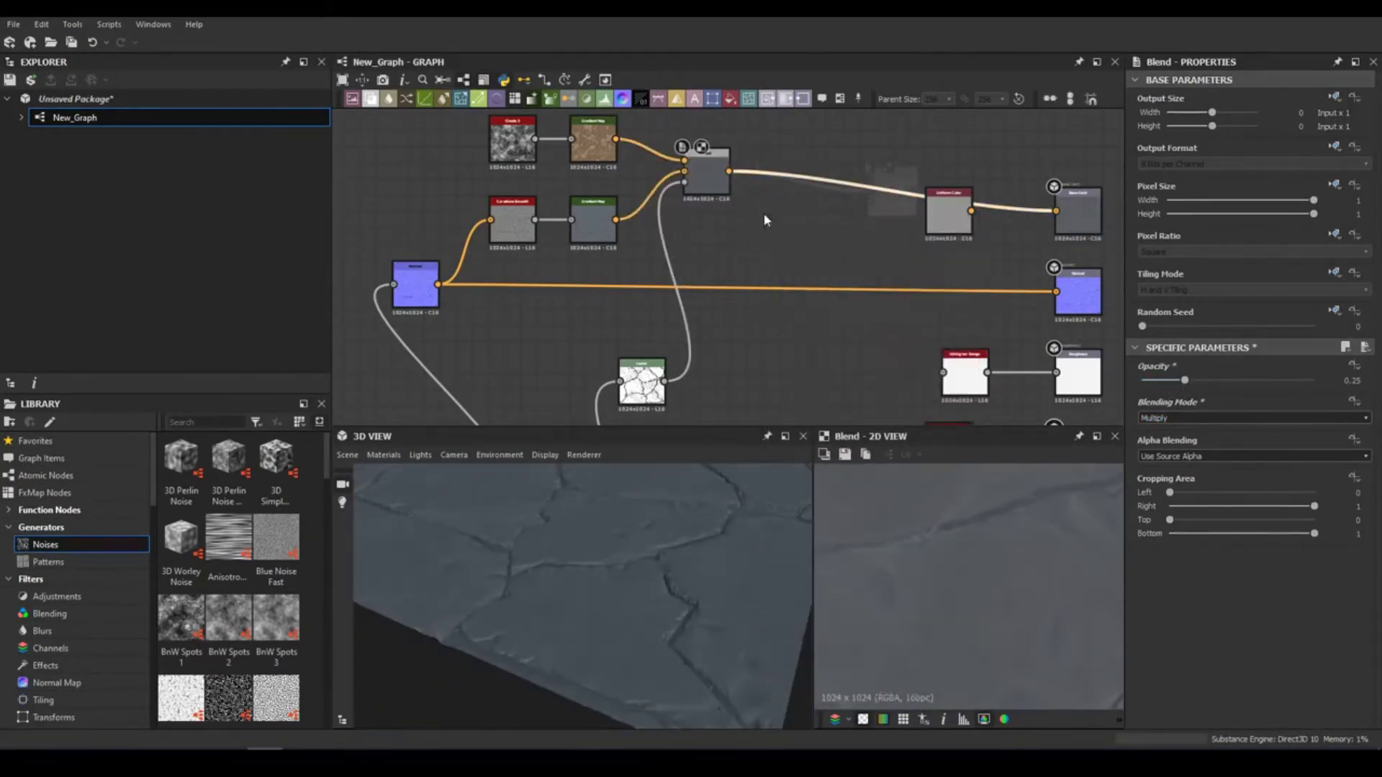
Add a crack Gradient Map and drag its black and white keys inward to boost contrast.
key("Return")
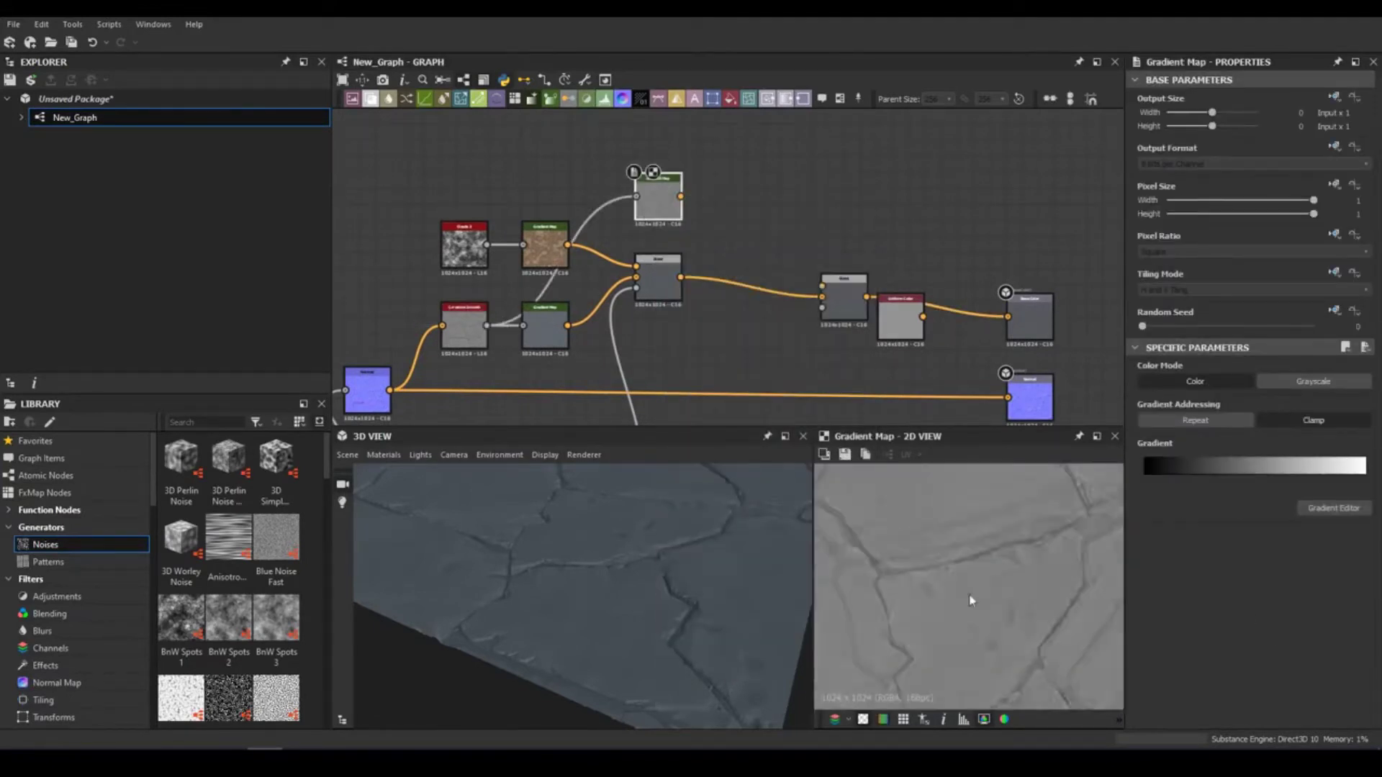
left_click_drag(1149, 484, 1227, 483)
left_click_drag(1366, 478, 1279, 475)
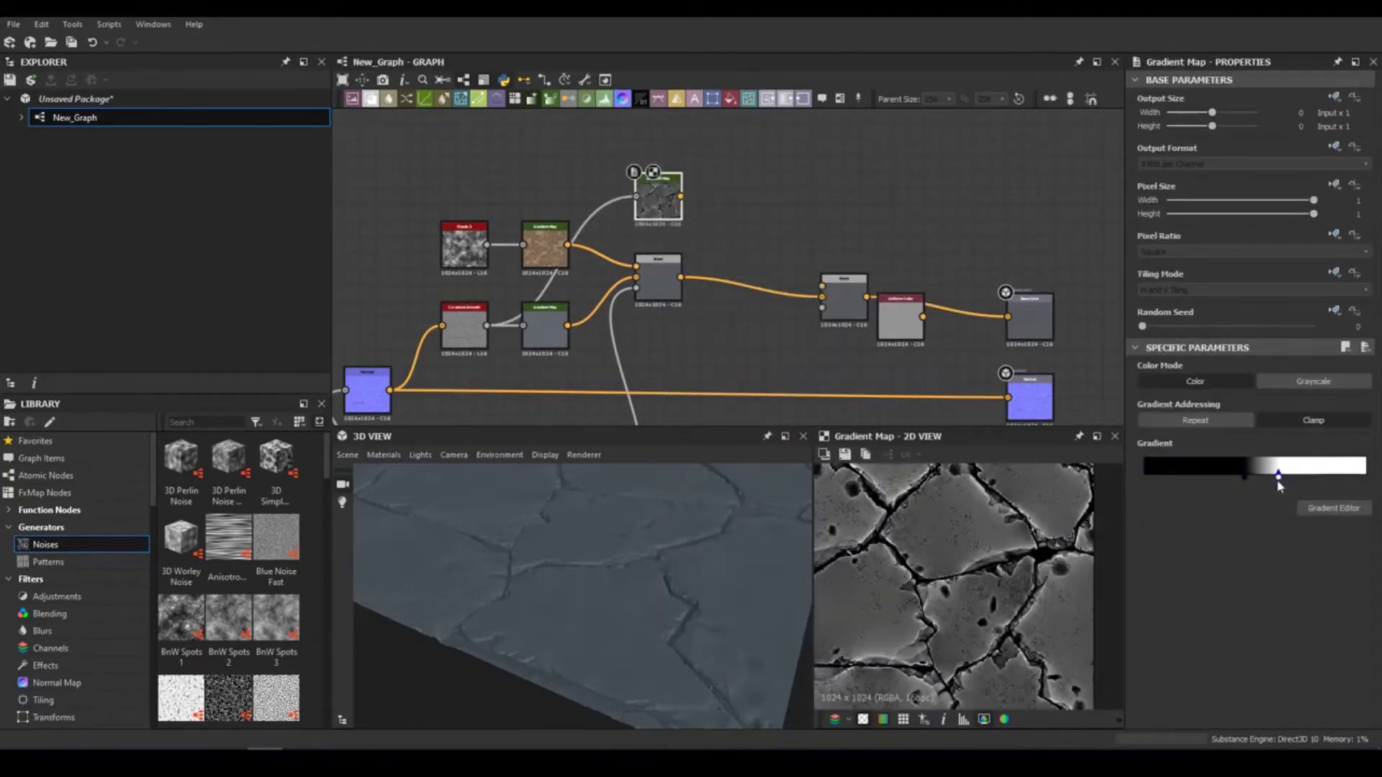
scroll(1176, 418, "down", 2)
scroll(1176, 417, "down", 2)
scroll(1176, 417, "down", 2)
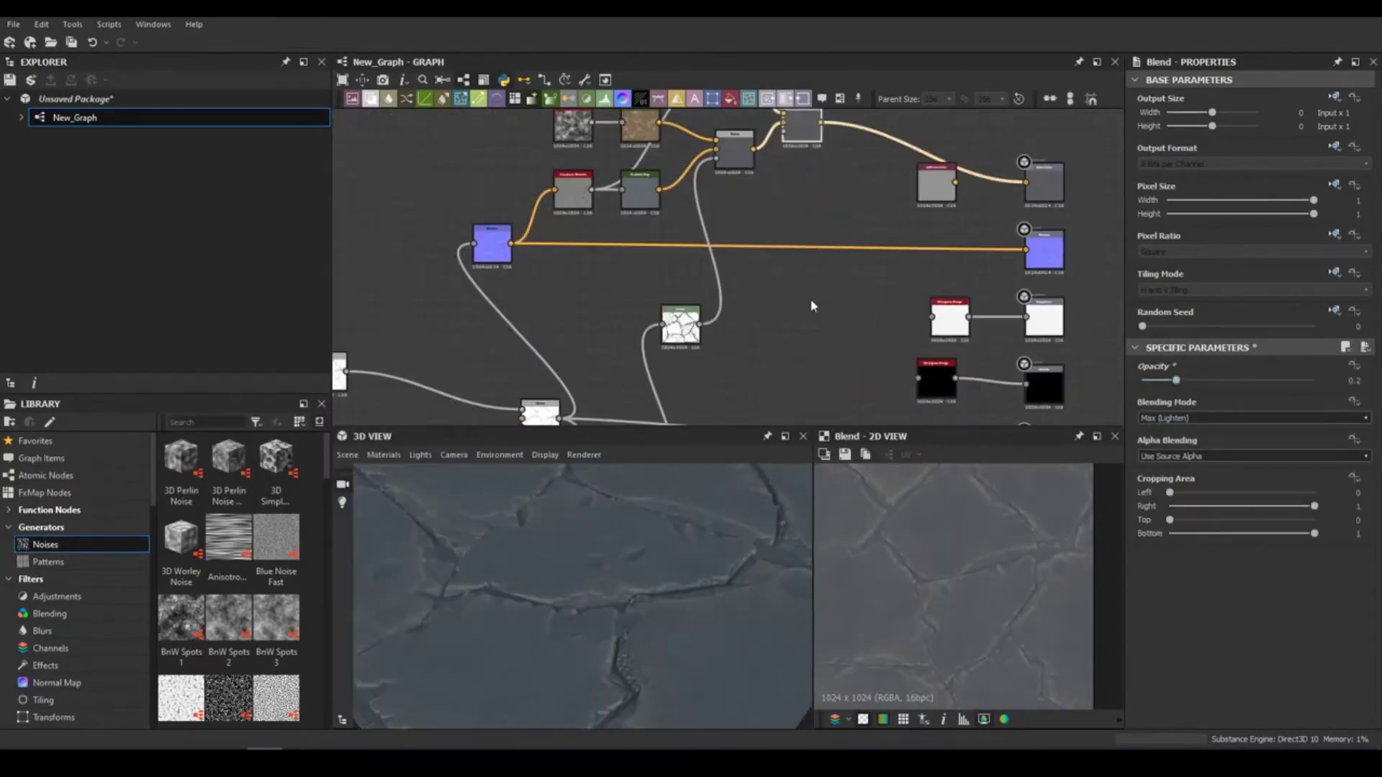
Add Levels, BnW Spots 2 and Histogram Scan nodes, then nudge the Histogram Scan Position up.
key("space")
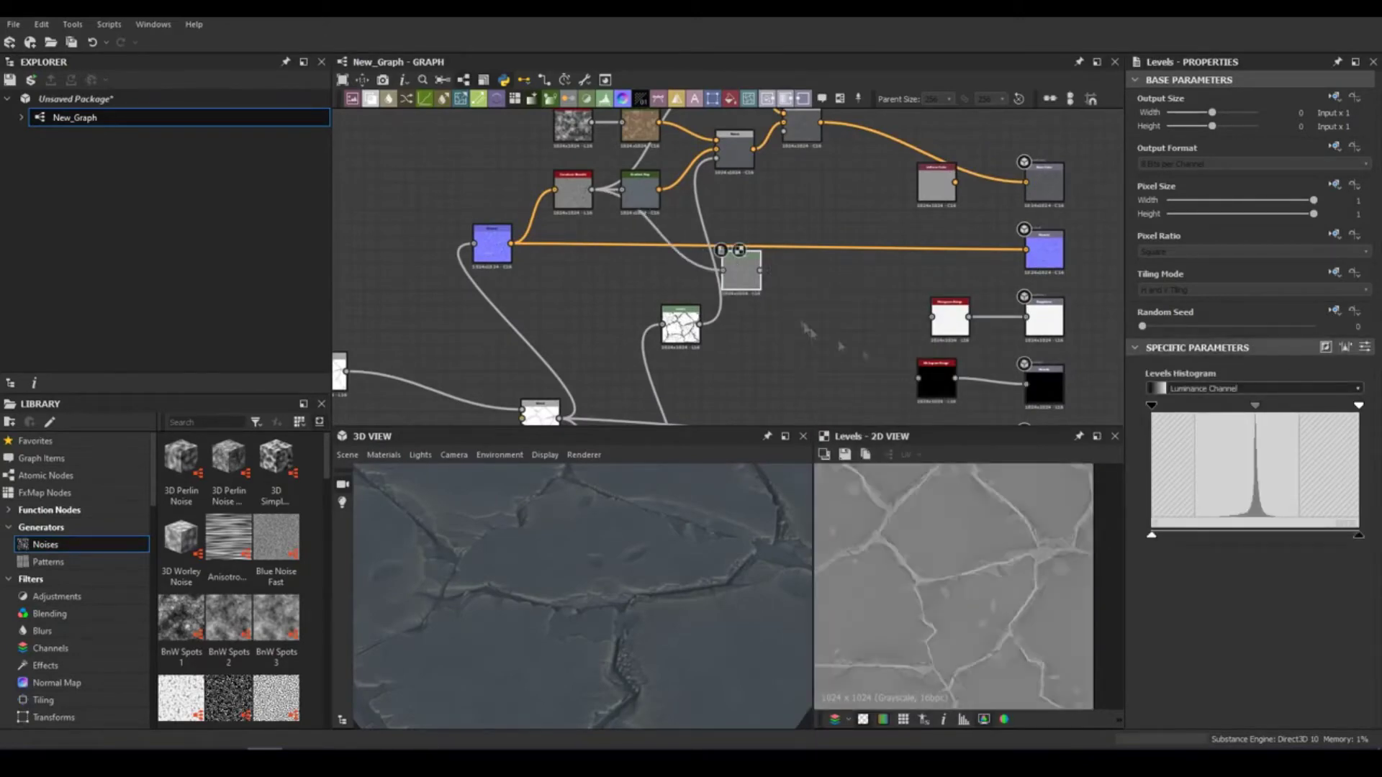
key("space")
key("space")
key("Return")
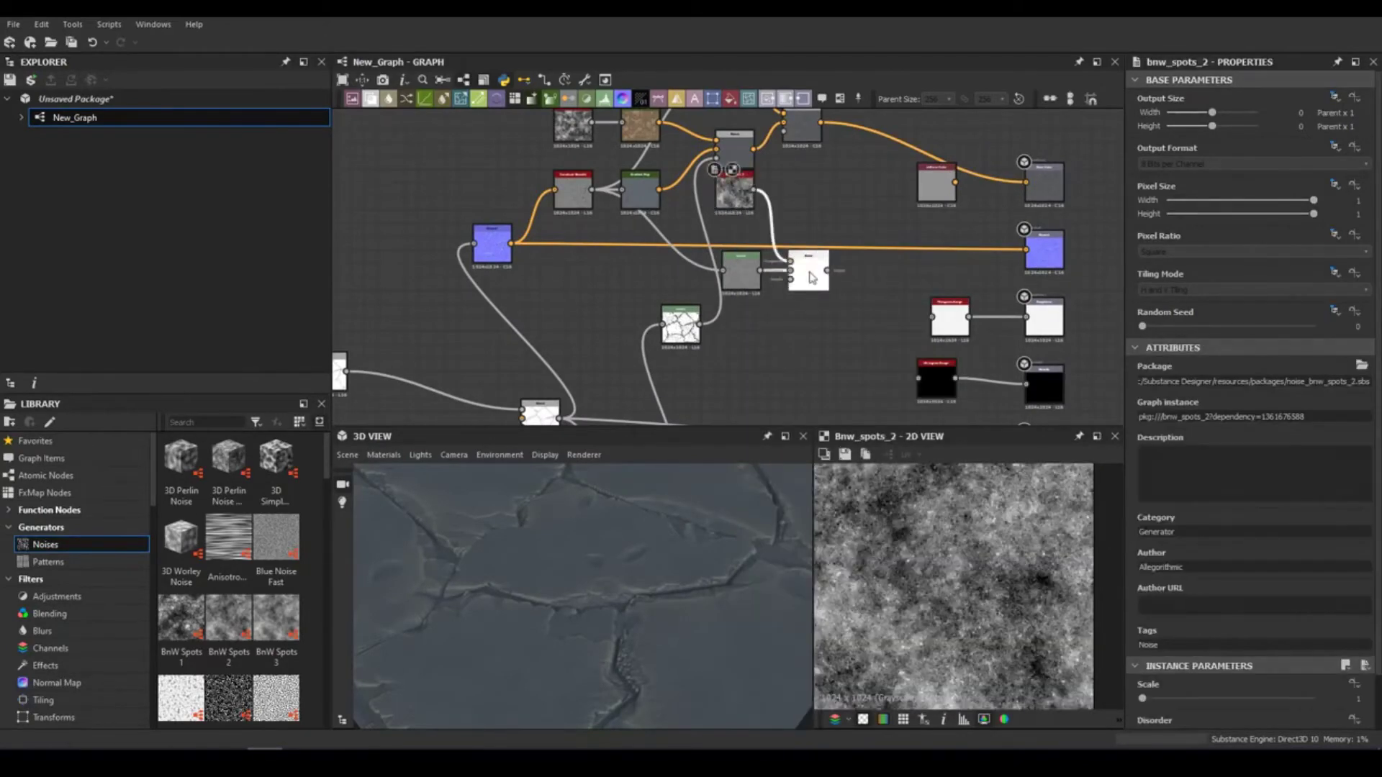
key("space")
type("histogram")
key("Down")
key("Return")
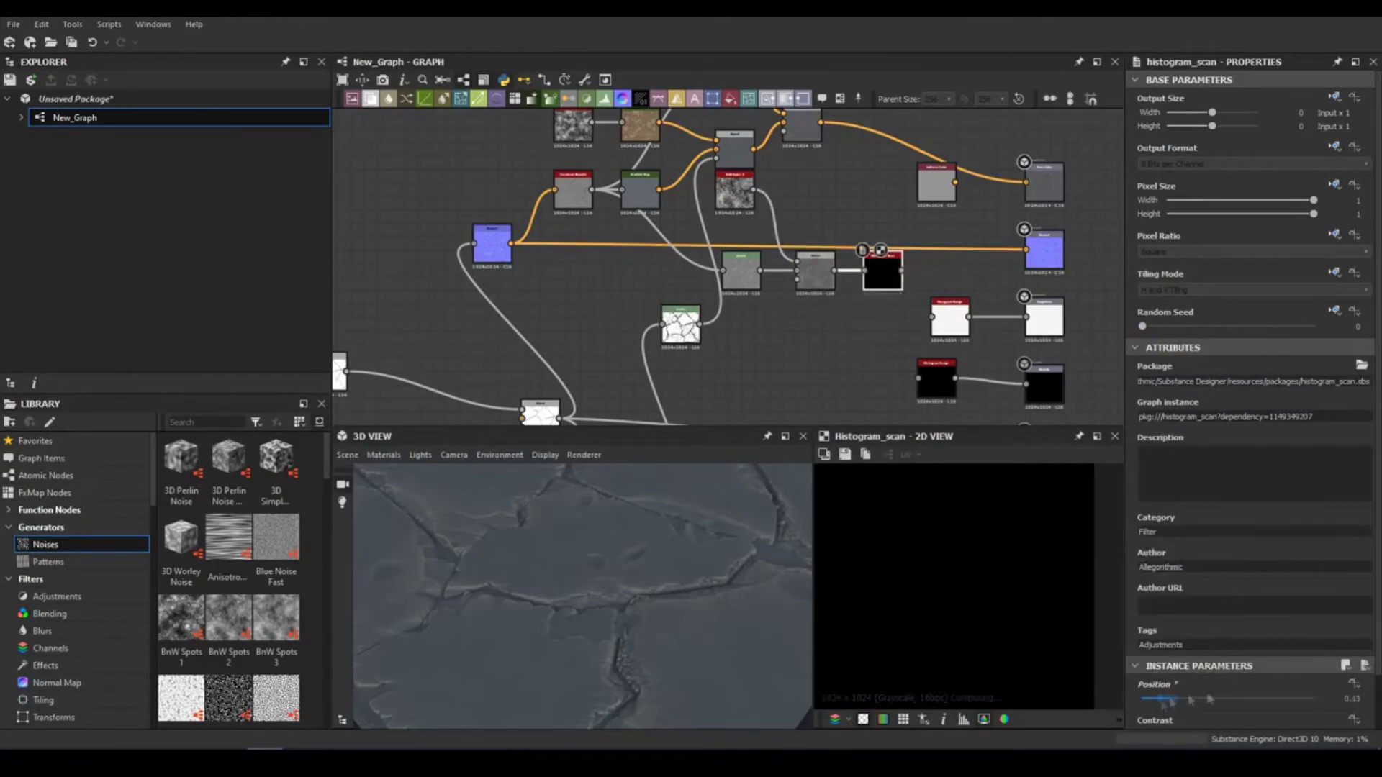
scroll(1026, 392, "up", 2)
left_click_drag(663, 476, 564, 583)
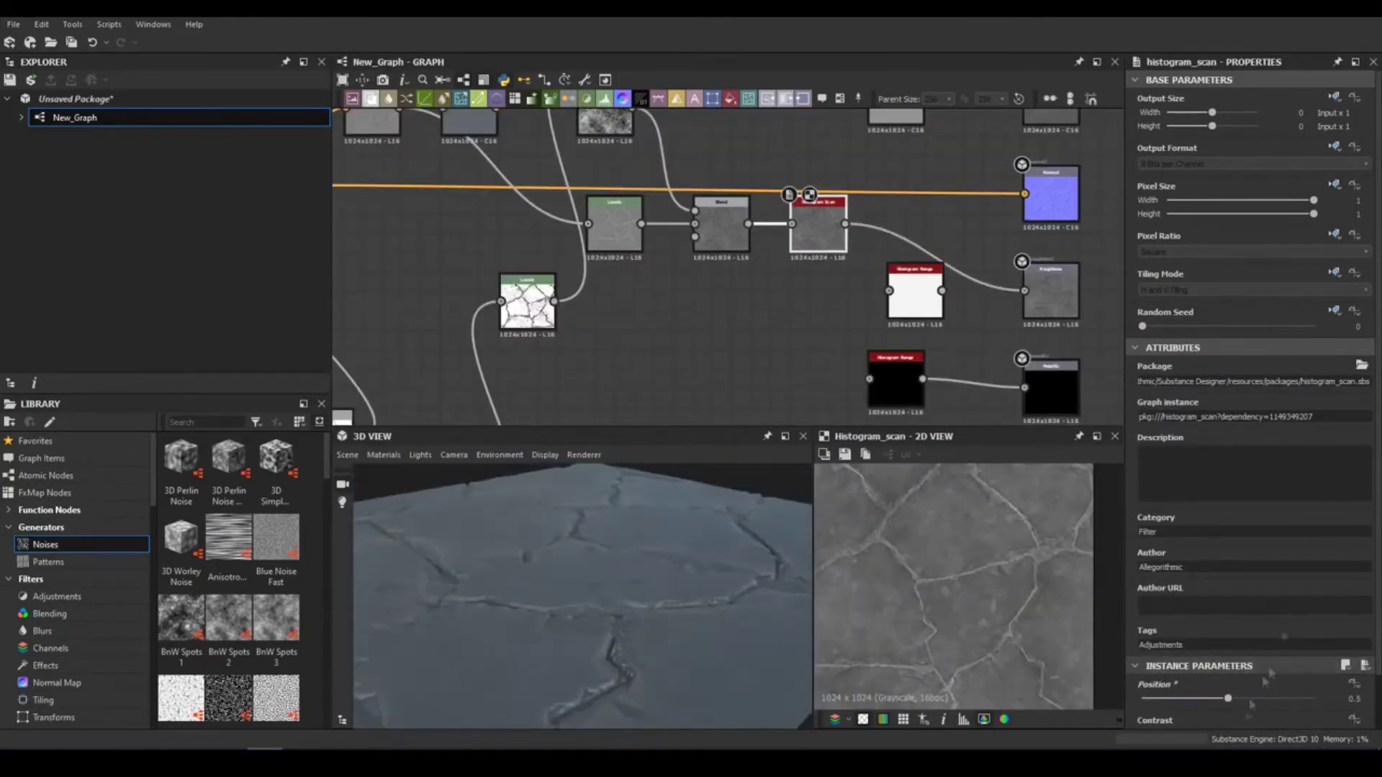
scroll(1268, 674, "down", 2)
left_click_drag(1227, 640, 1248, 641)
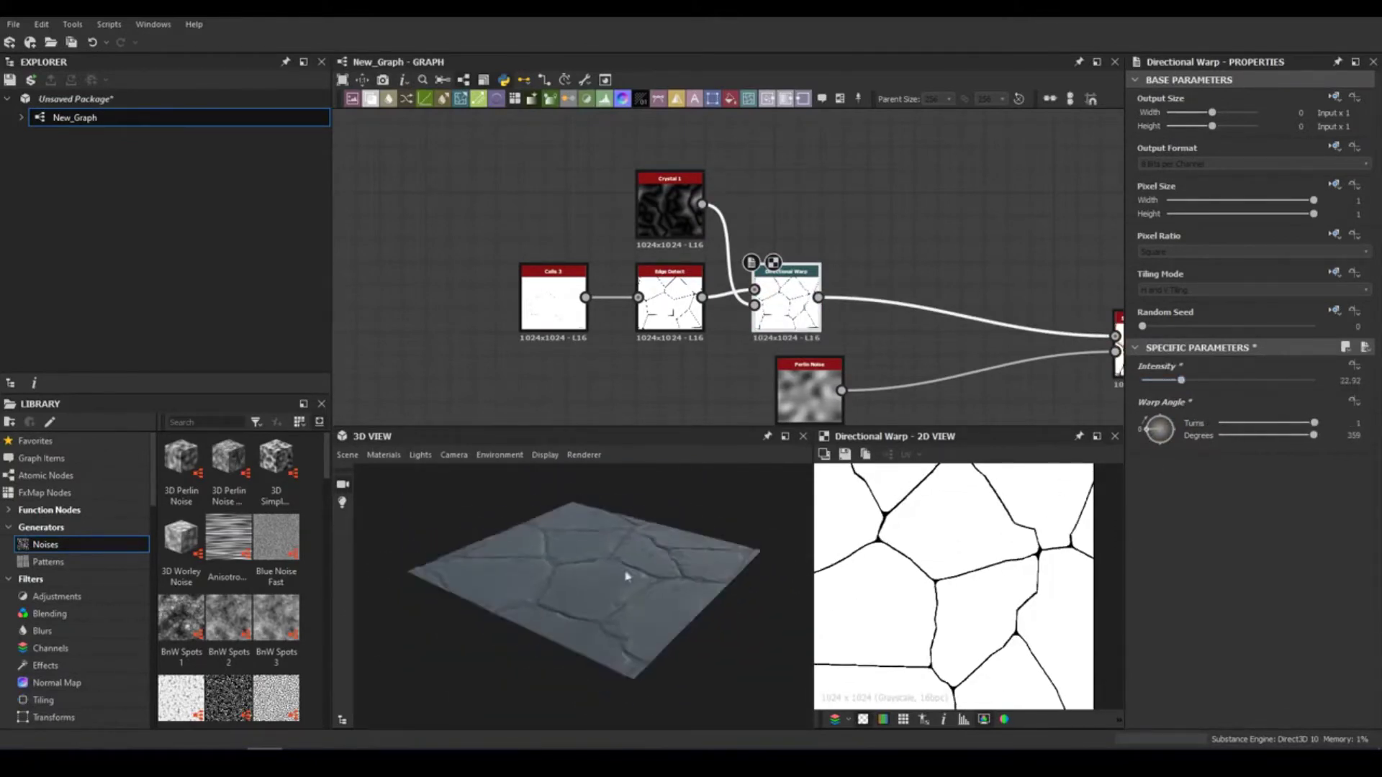
Add a Levels node after the Slope Blur and tilt the 3D preview.
scroll(1252, 403, "down", 1)
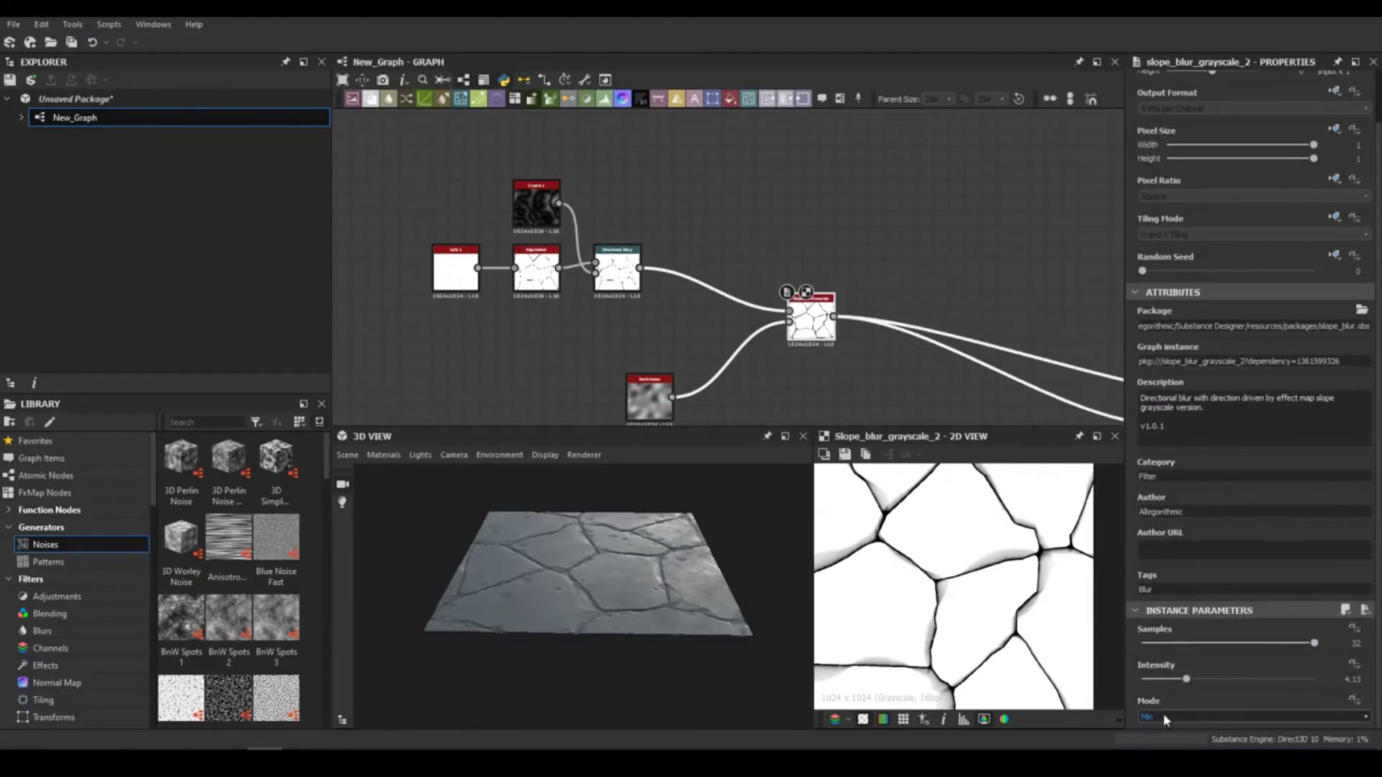
scroll(638, 638, "up", 5)
middle_click_drag(976, 291, 941, 188)
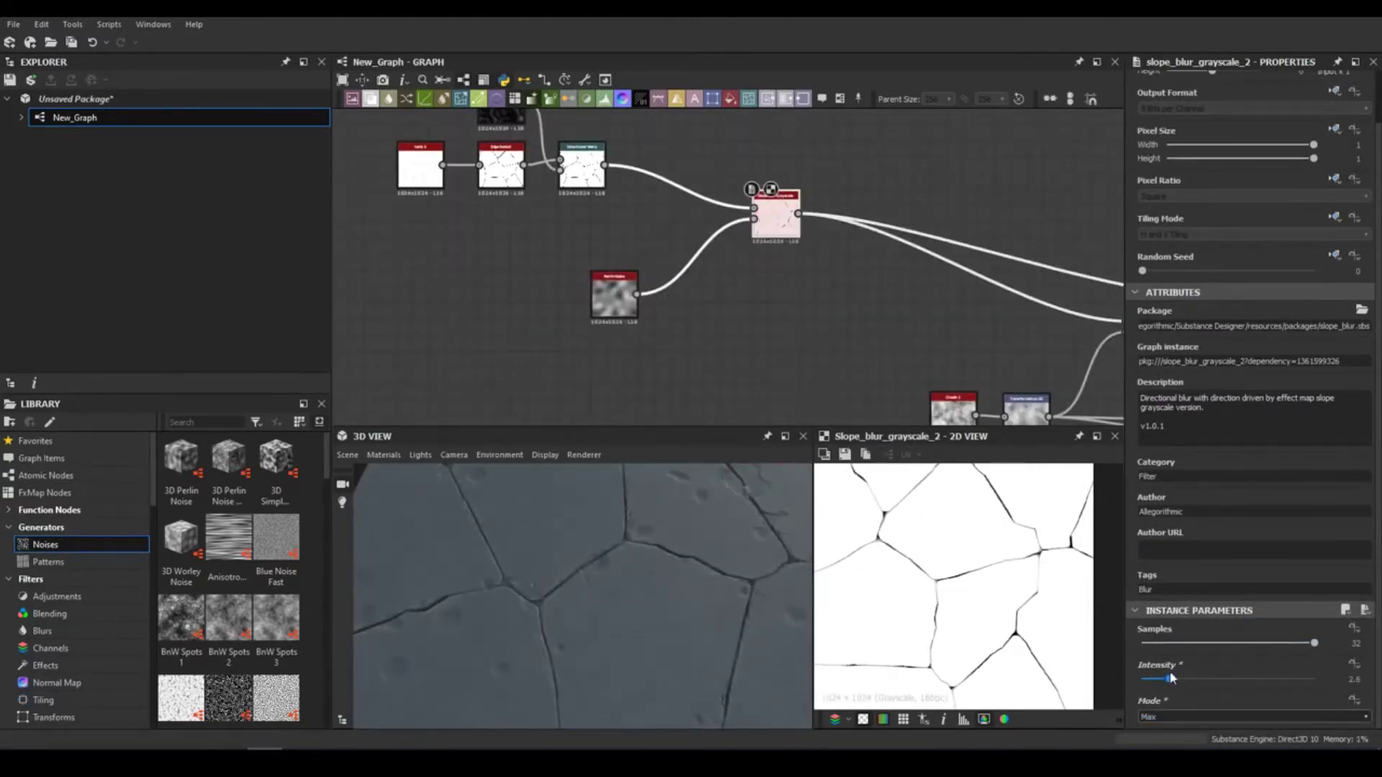
key("ctrl+l")
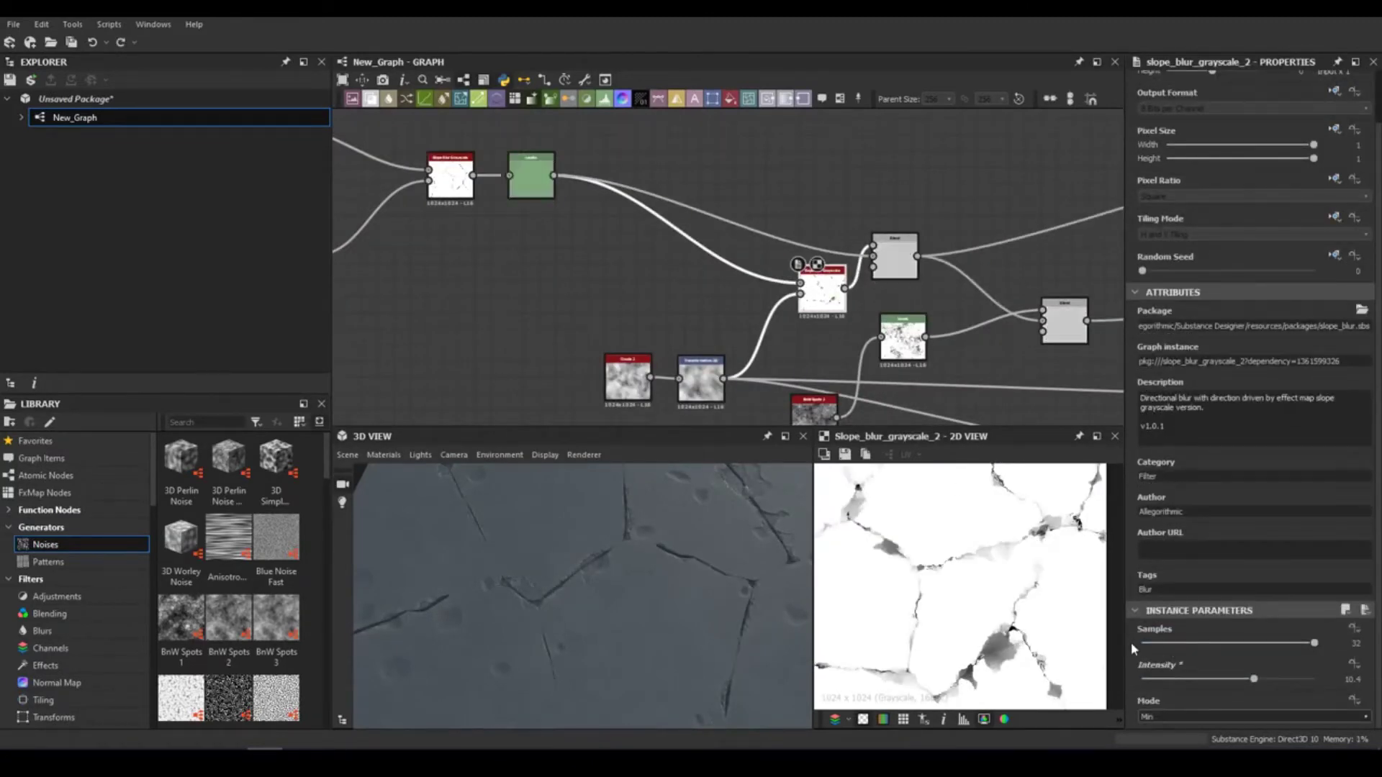
left_click_drag(587, 565, 540, 549)
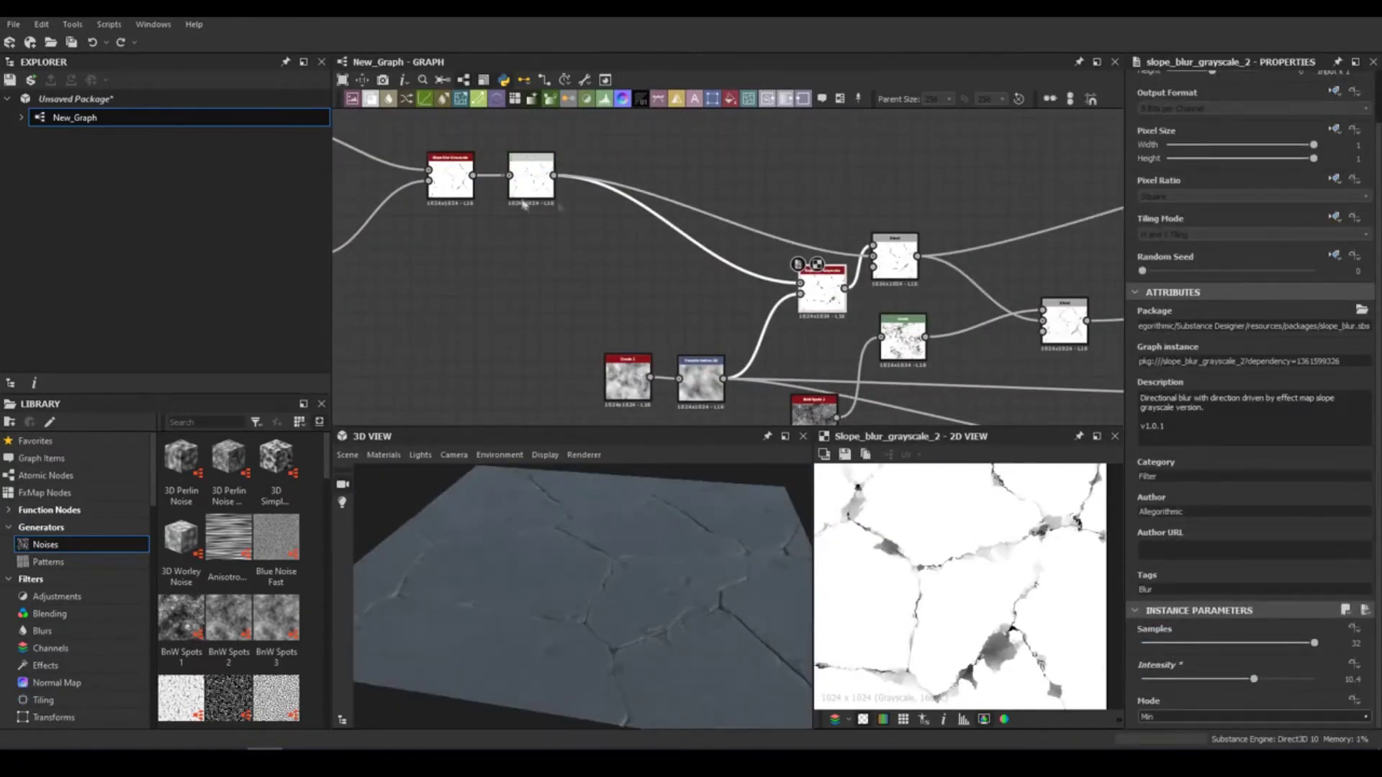
left_click(531, 176)
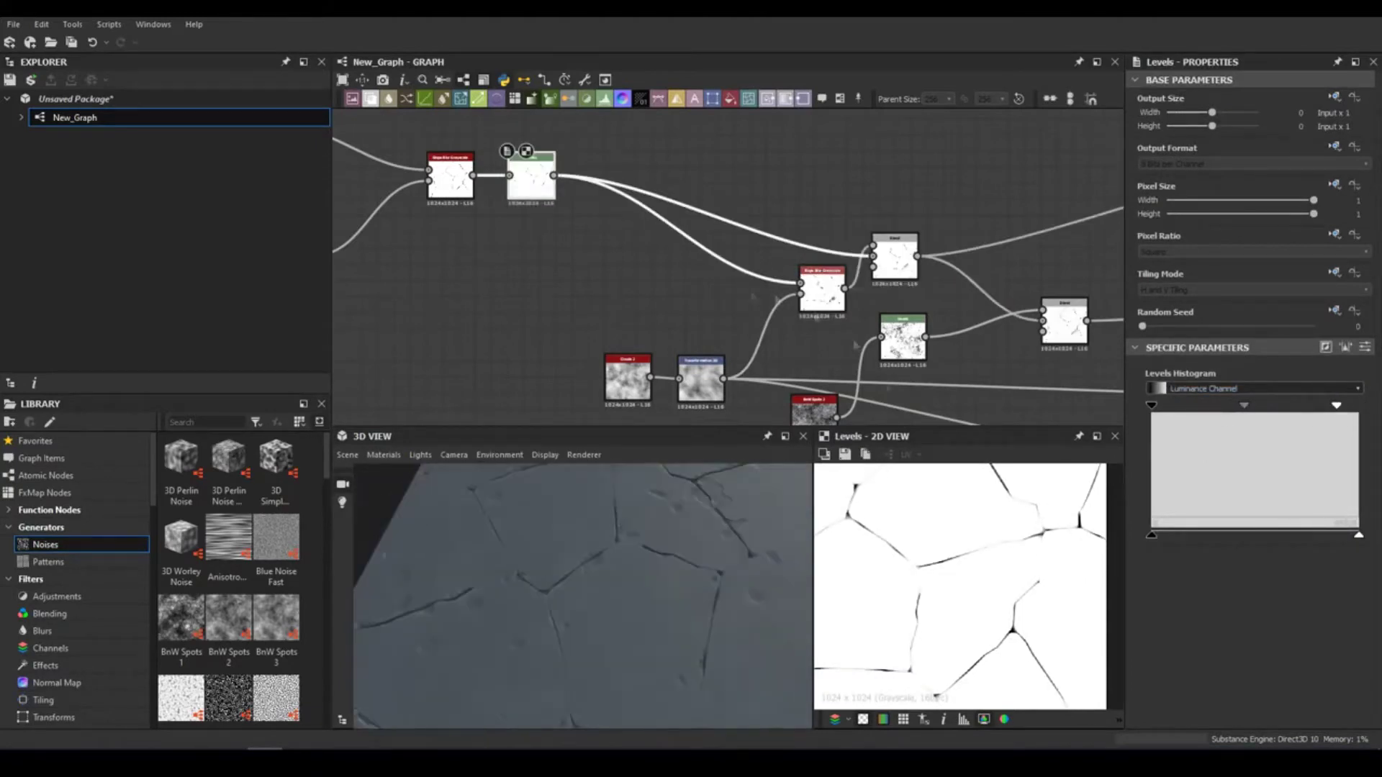
Try a Distance node after Levels with Maximum Distance about 16.
scroll(676, 194, "up", 3)
key("space")
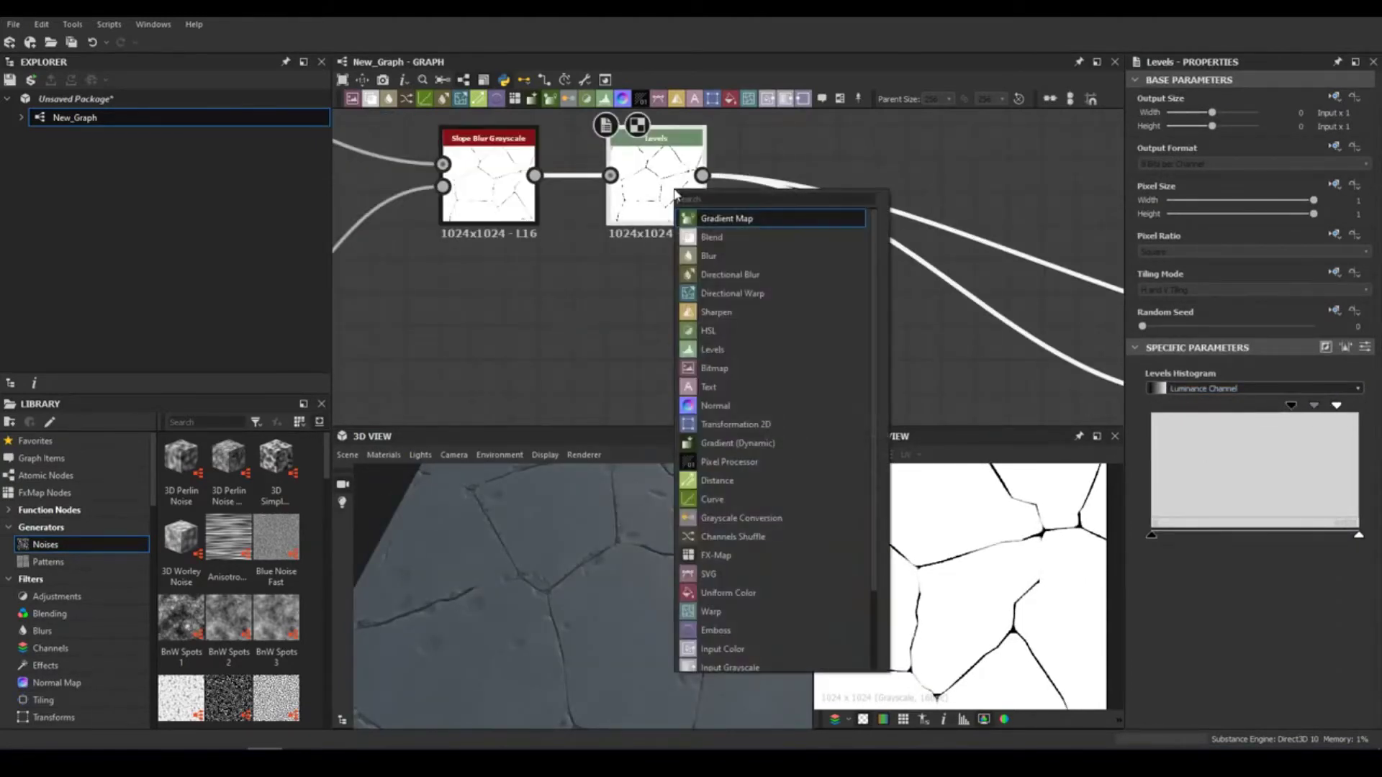
type("d")
left_click(717, 255)
left_click_drag(1149, 419, 1154, 419)
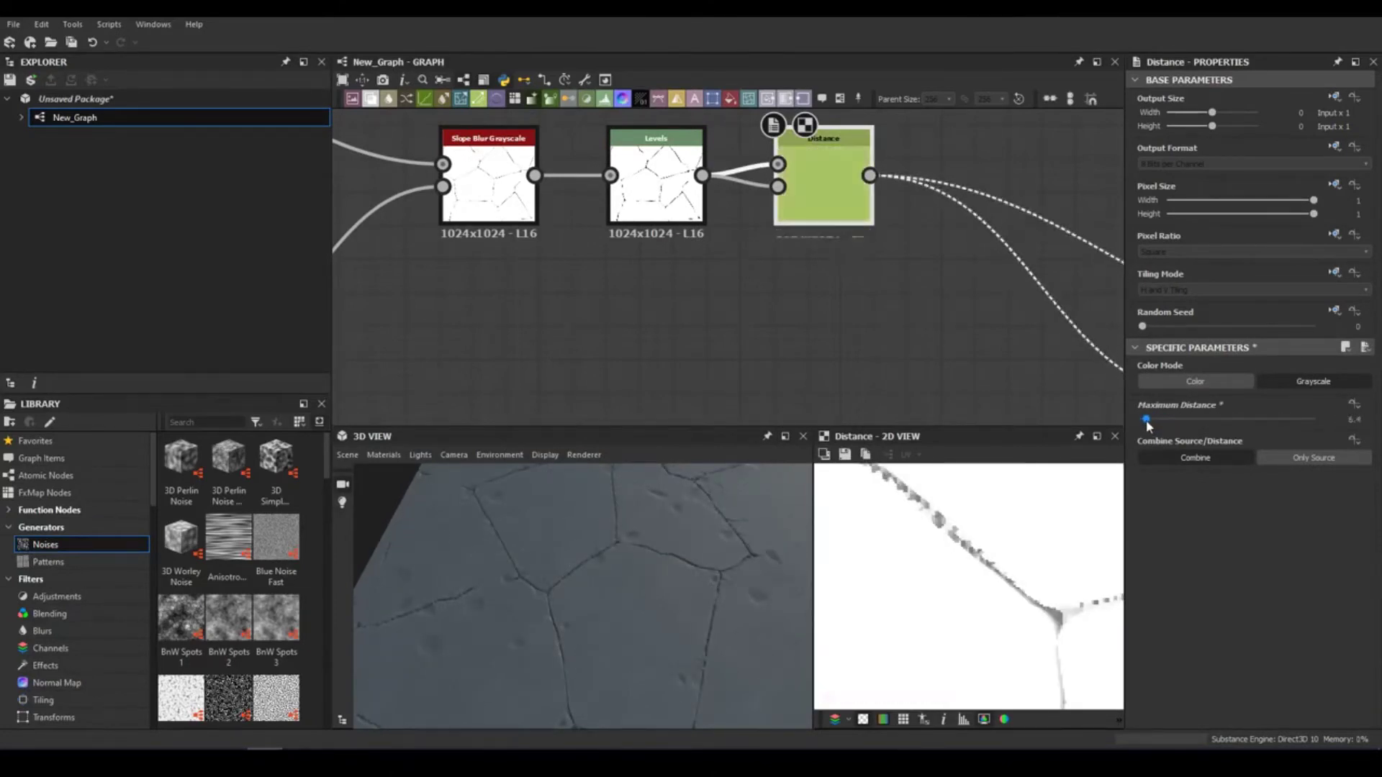
Undo the Distance node and raise the Edge Detect Edge Width to 2.06.
key("ctrl+z")
key("space")
left_click(719, 203)
left_click(655, 184)
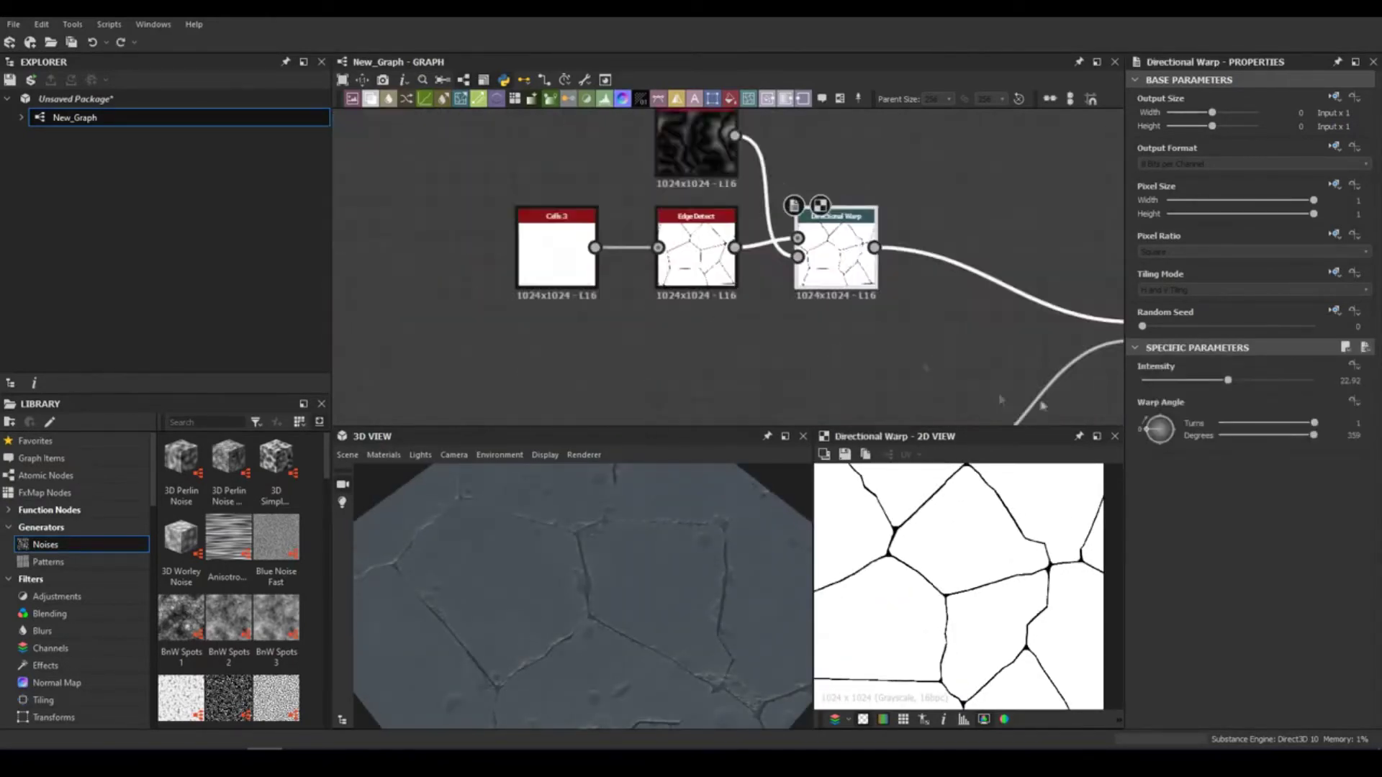
left_click_drag(1143, 654, 1147, 653)
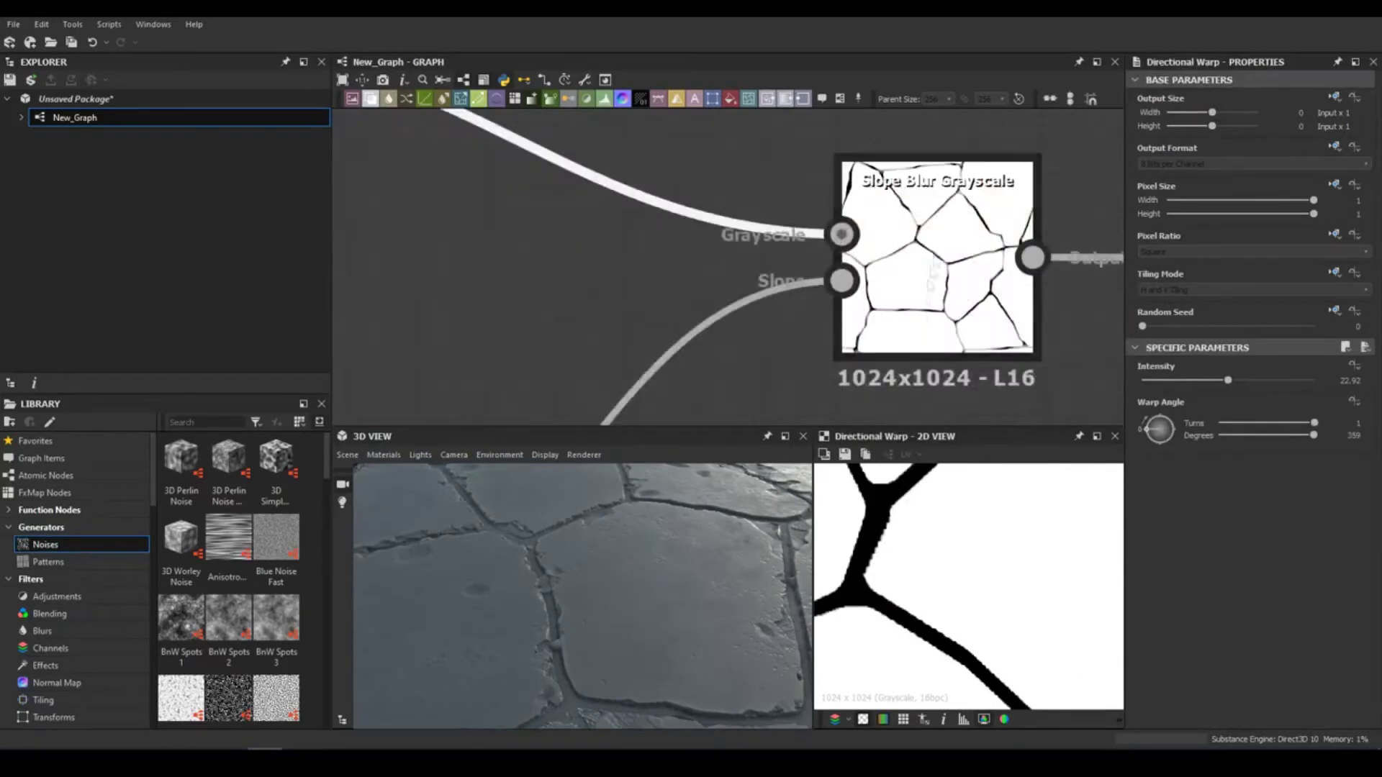
Insert a Blur HQ Grayscale before the Slope Blur at intensity 3.87 and set Edge Width to 1.31.
left_click(833, 411)
left_click(1167, 699)
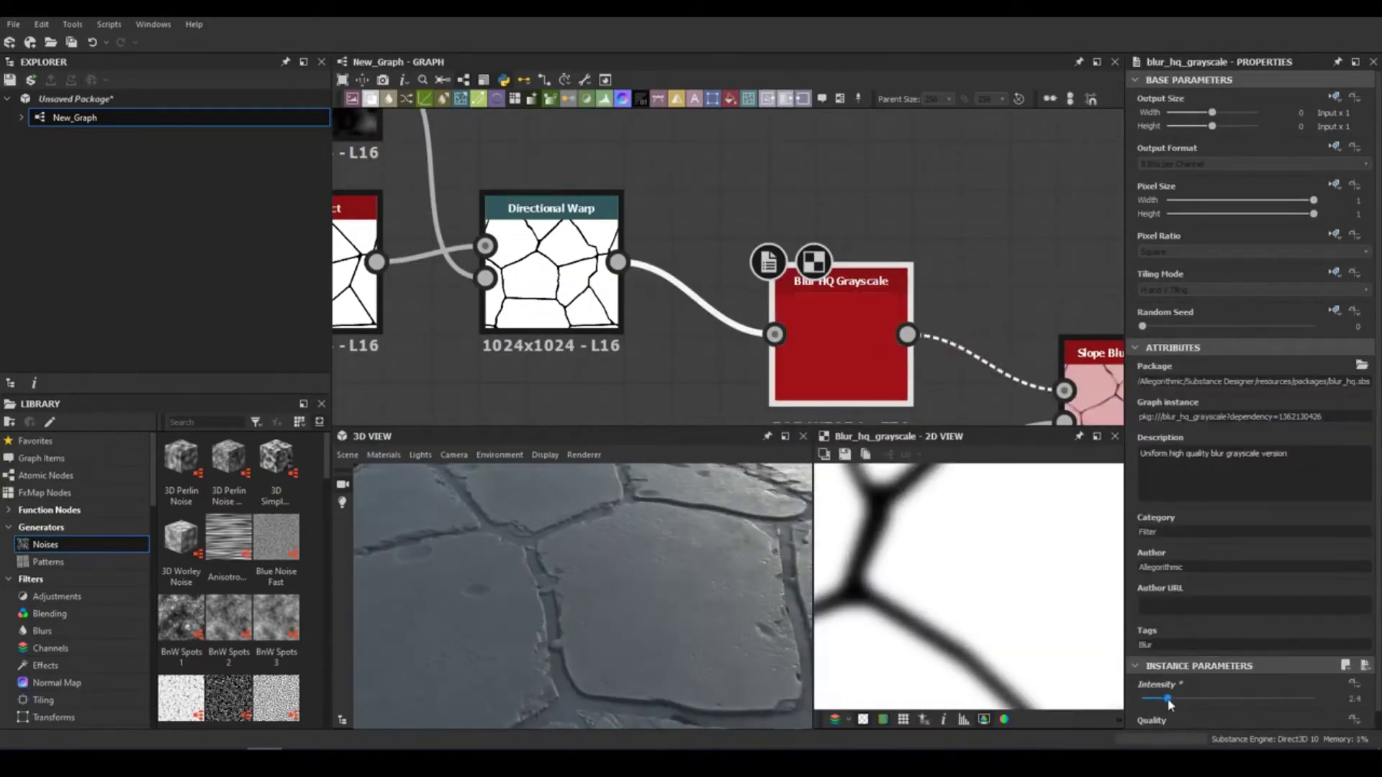
mouse_move(1176, 699)
left_mouse_down()
mouse_move(1203, 699)
mouse_move(1149, 693)
left_mouse_up()
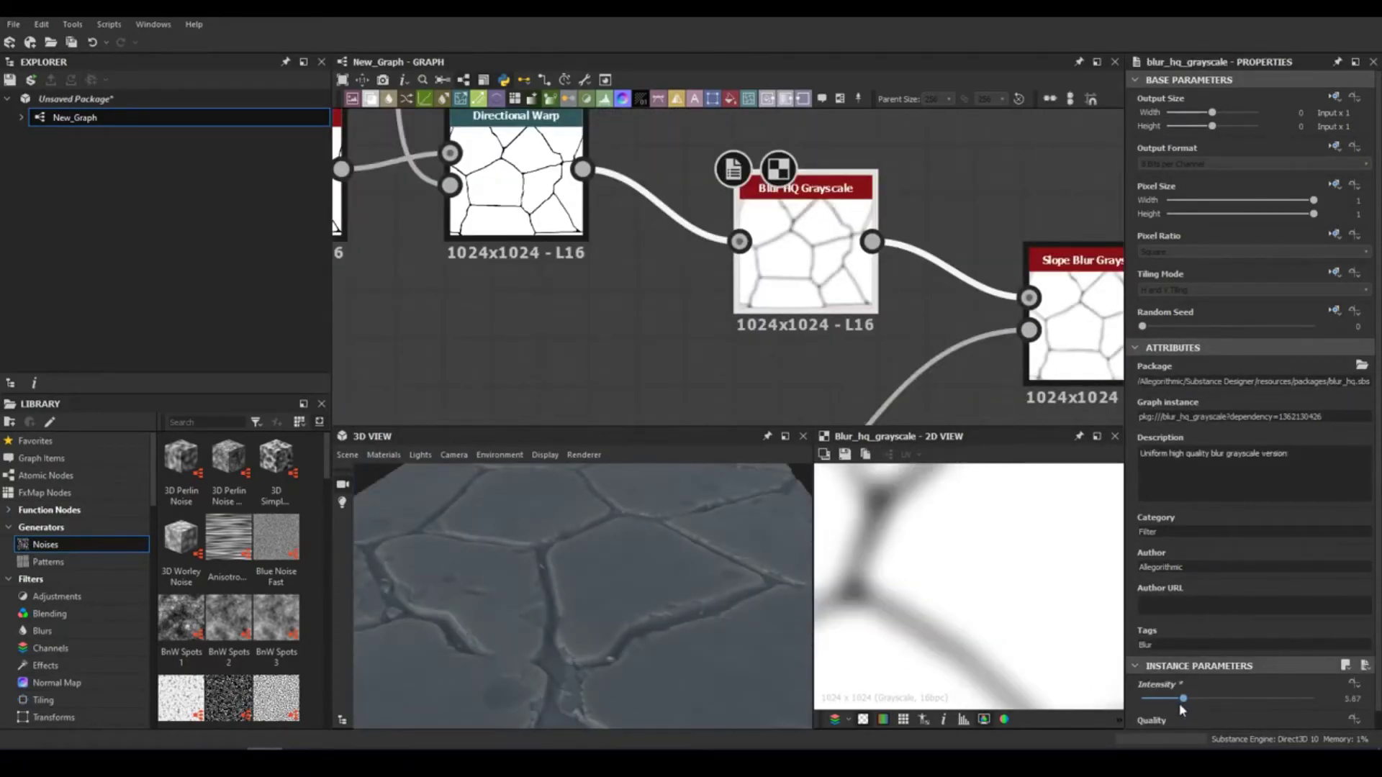
left_click_drag(1148, 698, 1144, 699)
left_click_drag(576, 590, 668, 562)
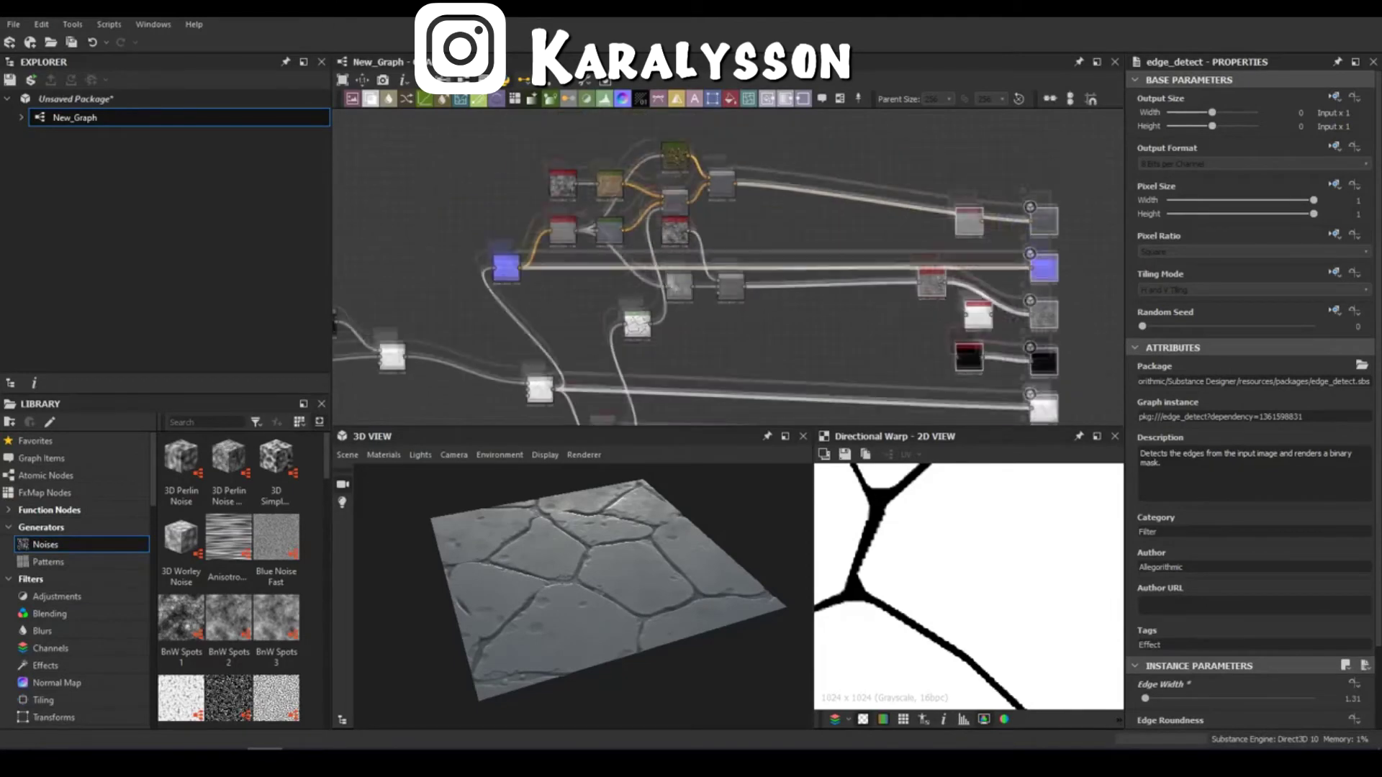
Add a Shape node squeezed into a thin vertical bar and link it to a new Blend node.
scroll(622, 175, "up", 3)
key("space")
type("shape")
key("Return")
scroll(1253, 360, "down", 5)
mouse_move(1314, 562)
left_mouse_down()
mouse_move(1166, 563)
mouse_move(1314, 563)
left_mouse_up()
left_click_drag(1315, 549, 1158, 549)
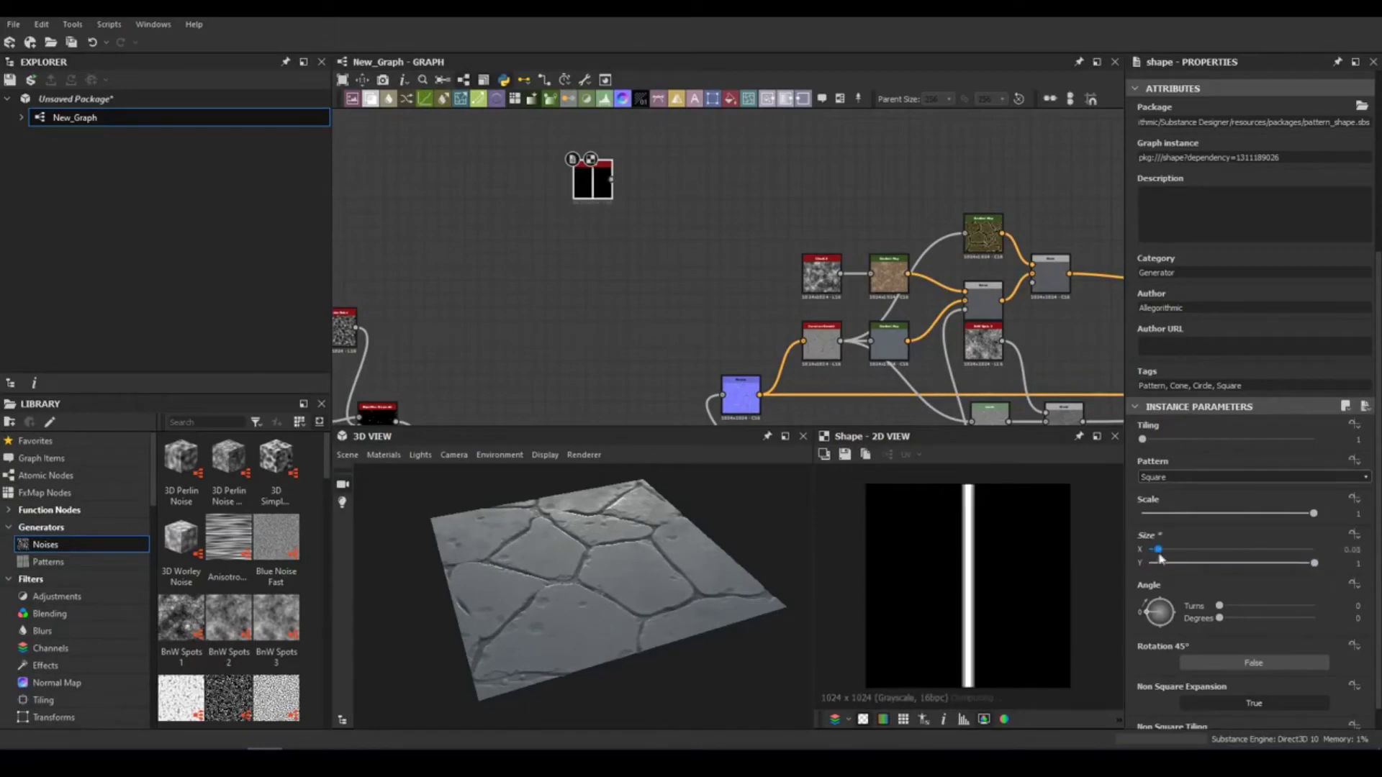
key("space")
left_click(634, 239)
key("space")
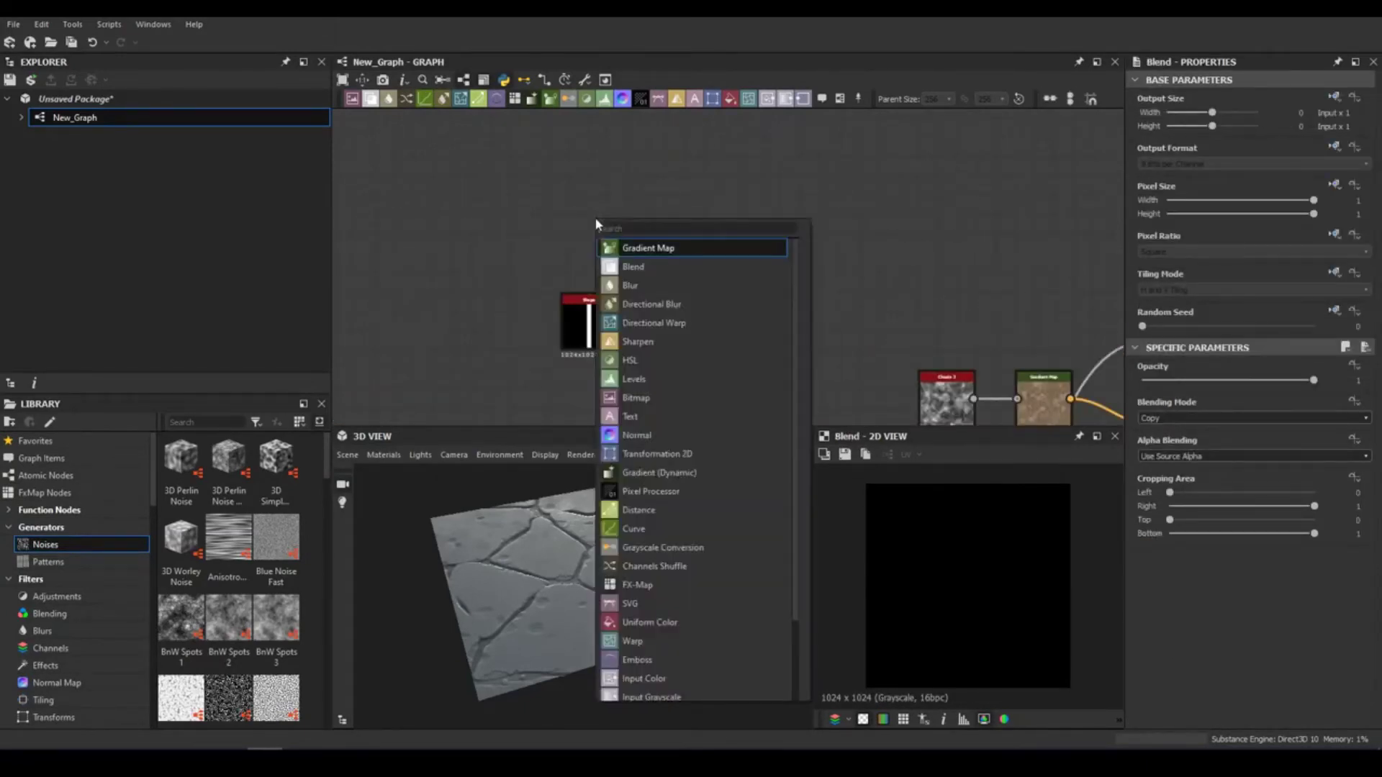
key("Escape")
Add a Tile Generator with Square pattern and Y Amount 4 for horizontal stripes.
key("space")
type("tile")
key("Return")
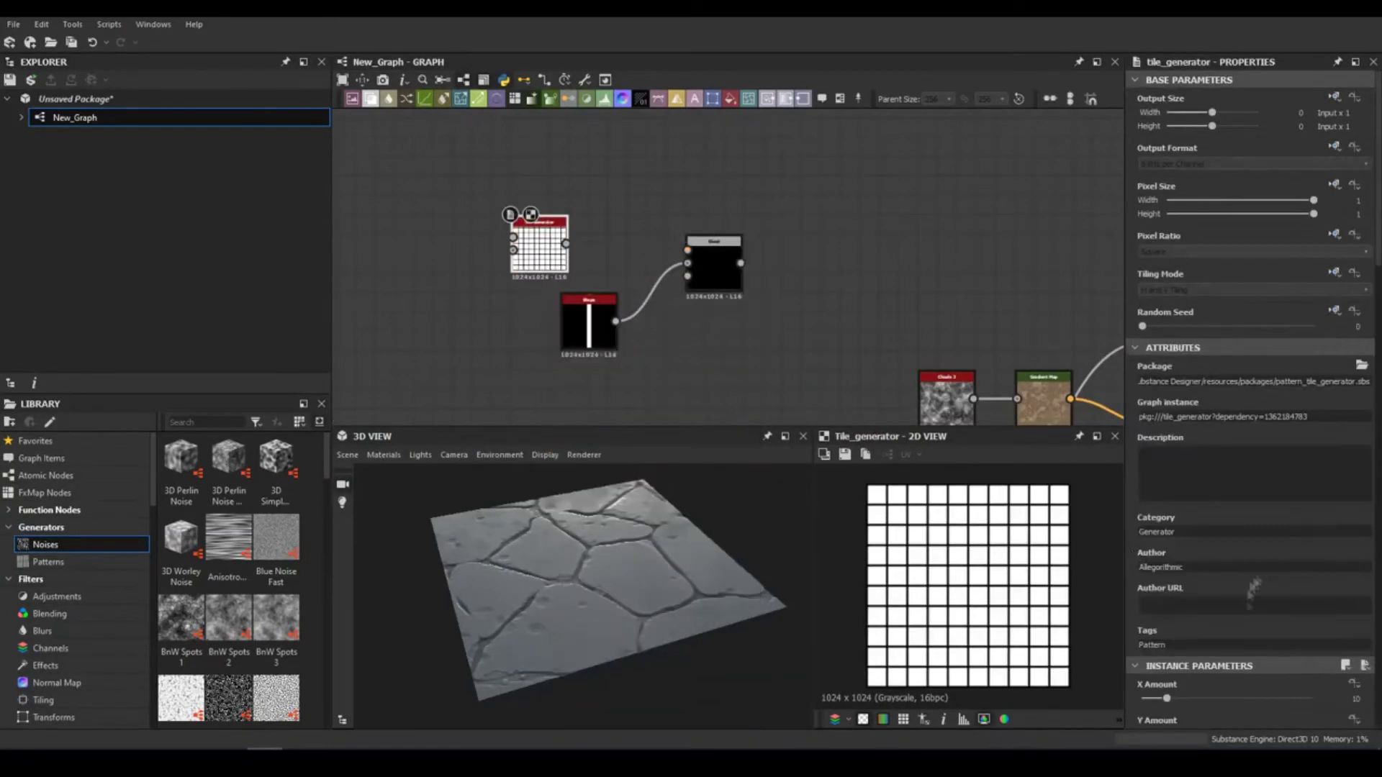
scroll(1208, 603, "down", 3)
left_click(1219, 636)
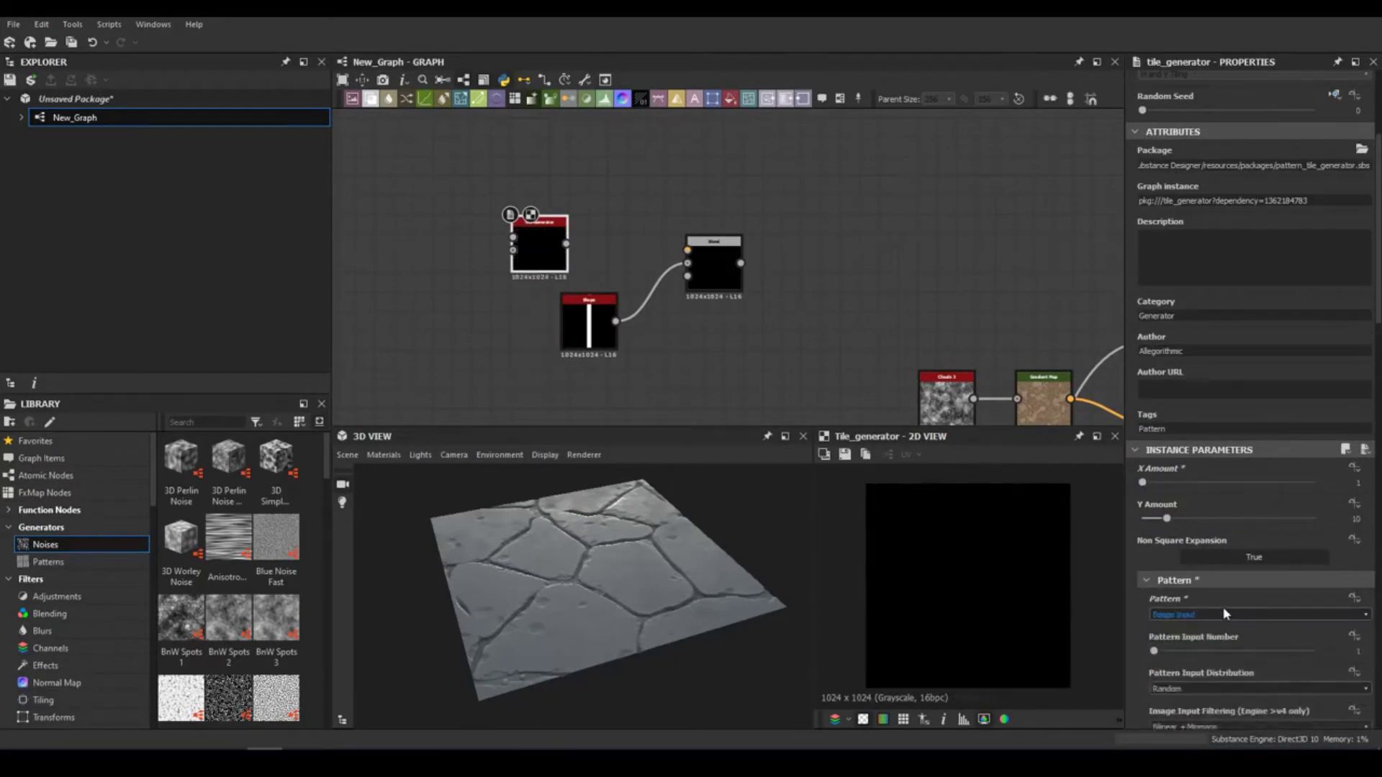
scroll(1224, 607, "down", 10)
mouse_move(1252, 339)
left_mouse_down()
mouse_move(1214, 344)
mouse_move(1253, 339)
left_mouse_up()
mouse_move(1252, 353)
left_mouse_down()
mouse_move(1239, 389)
mouse_move(1252, 416)
left_mouse_up()
scroll(1224, 403, "up", 5)
left_click_drag(1173, 346, 1151, 345)
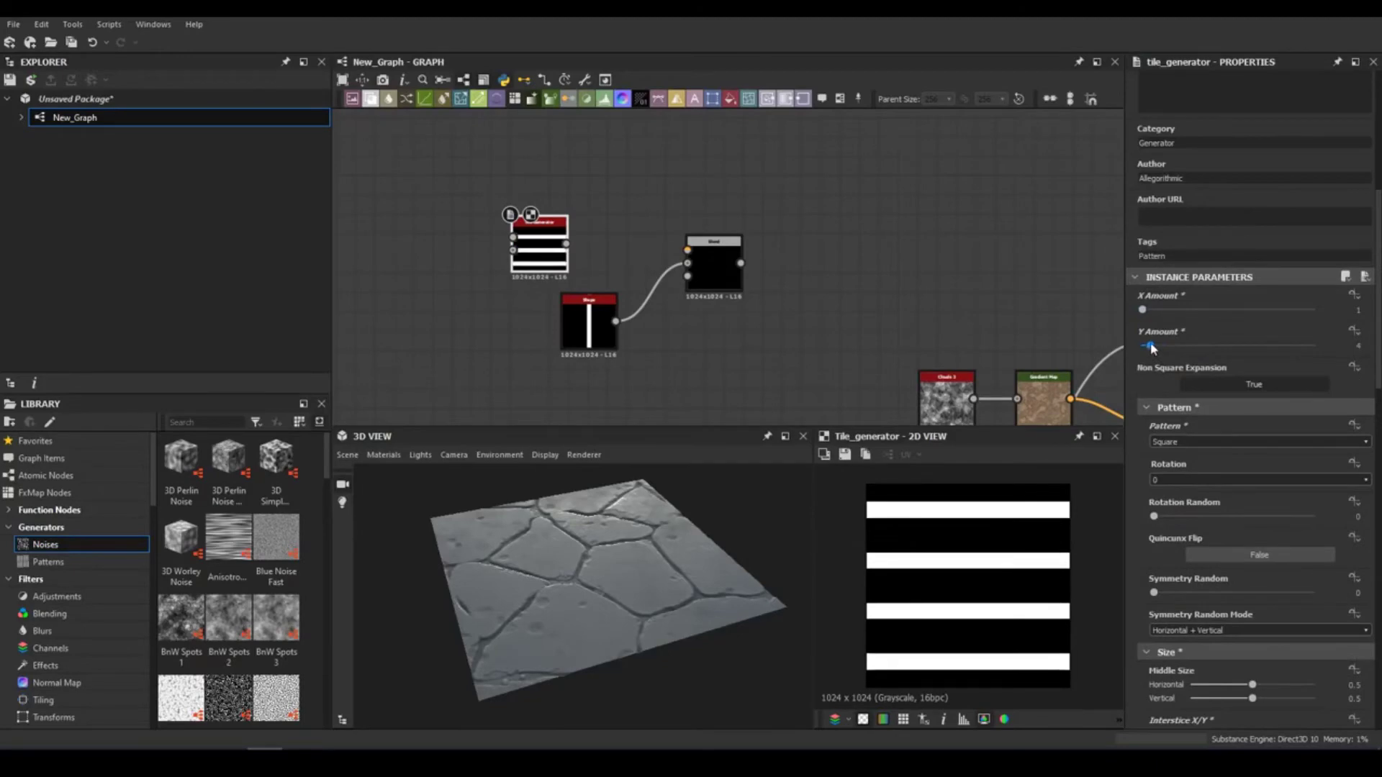
Wire the stripe pattern into the Blend and preview the resulting dashed line.
left_click_drag(584, 249, 688, 250)
left_click(1252, 418)
left_click(1187, 475)
mouse_move(1152, 375)
middle_mouse_down()
mouse_move(1017, 332)
mouse_move(855, 307)
middle_mouse_up()
scroll(855, 308, "down", 3)
double_click(731, 417)
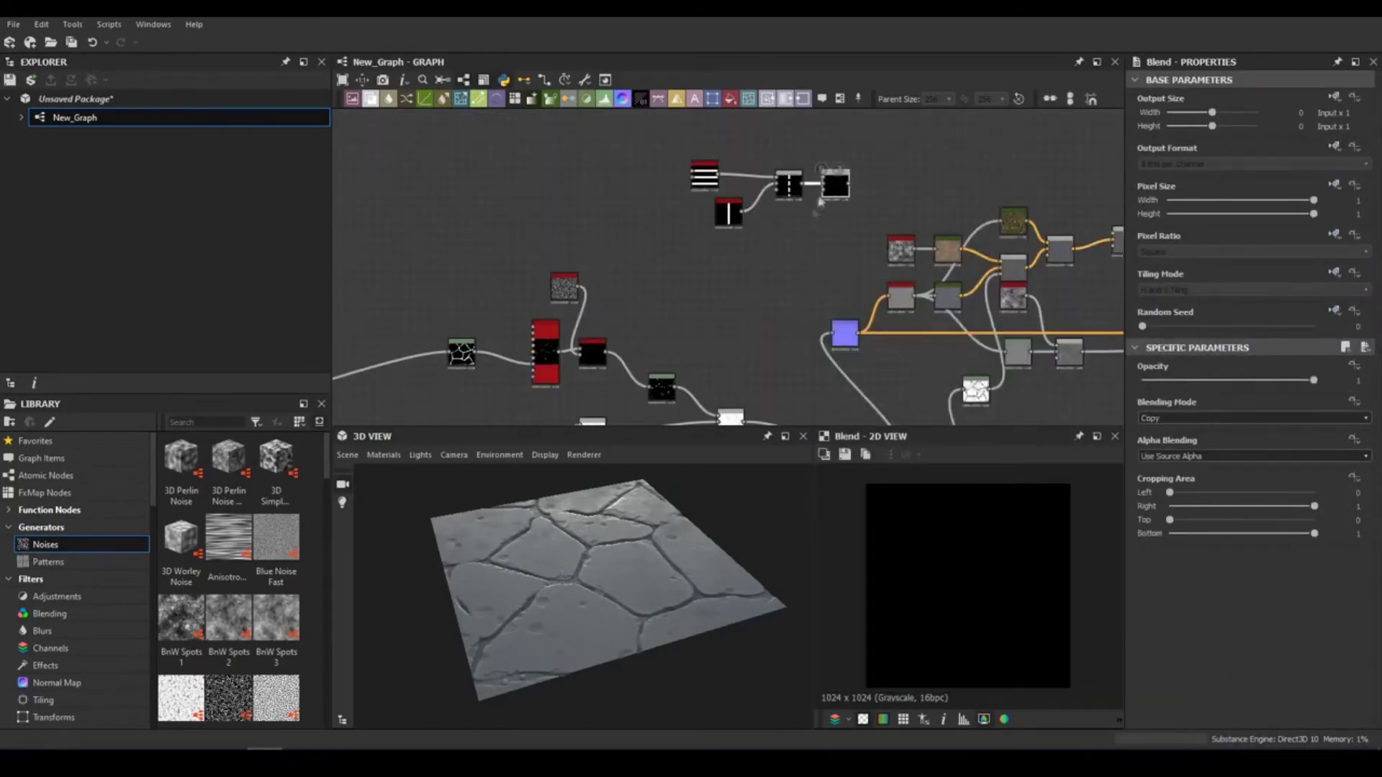
Threshold a noise to stark black and white with Levels and wire it into the Blend.
middle_click_drag(794, 342, 826, 292)
right_click(827, 292)
left_click(857, 561)
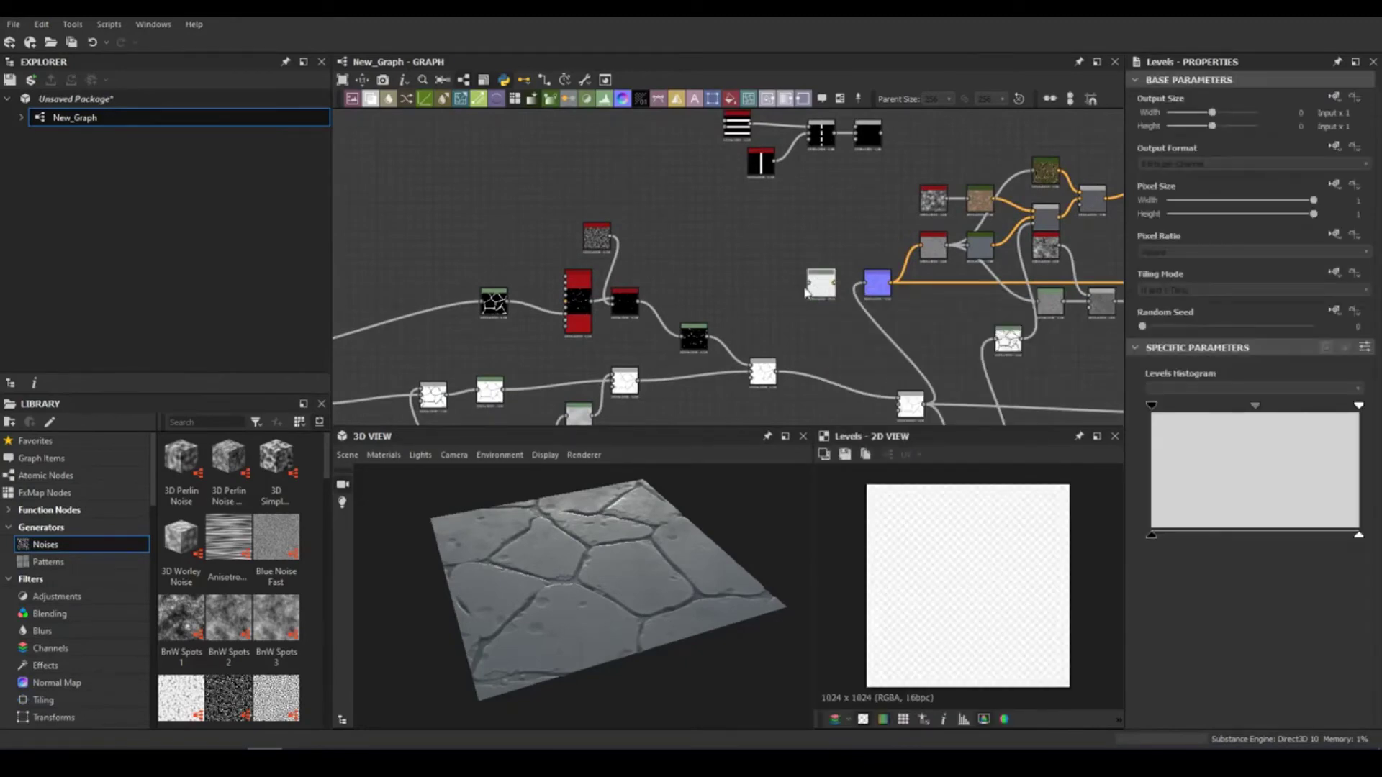
left_click_drag(1152, 405, 1356, 405)
middle_click_drag(854, 252, 825, 278)
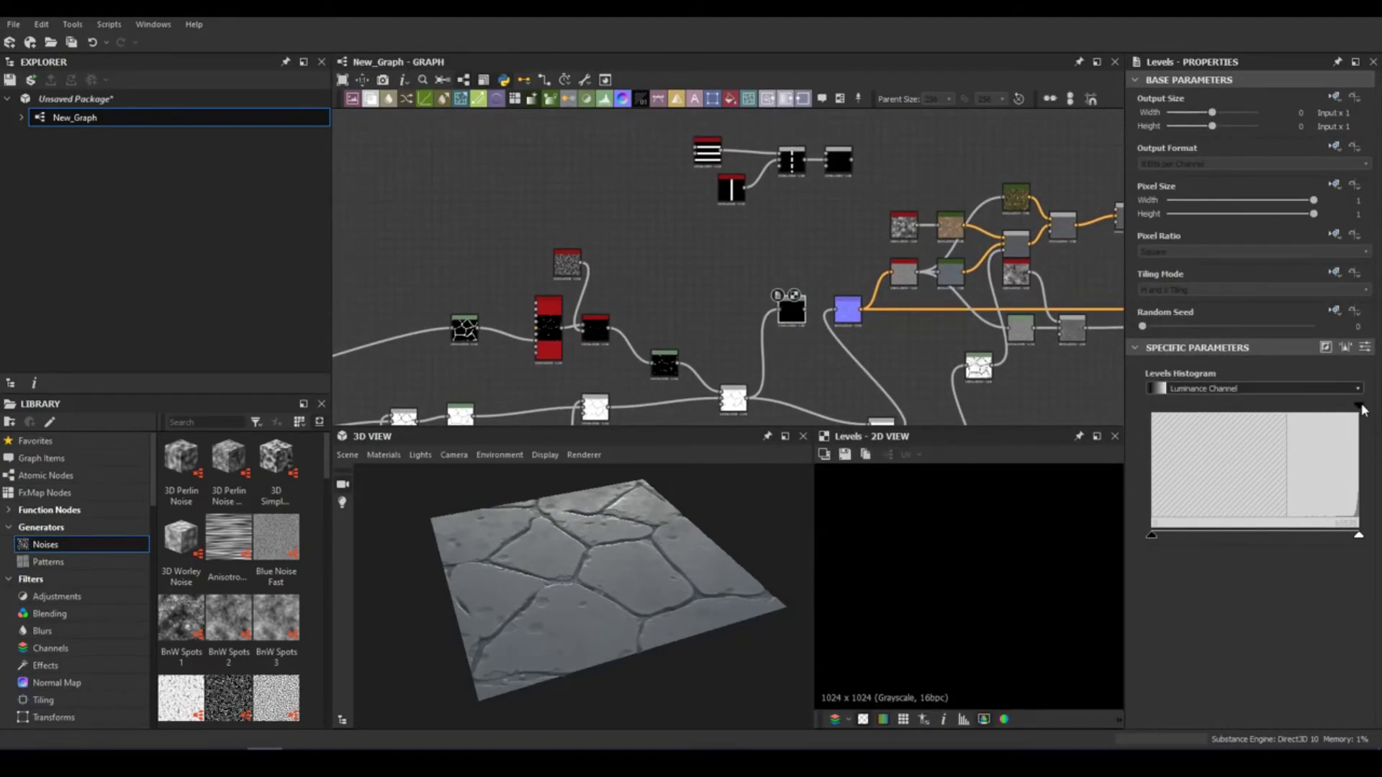
scroll(794, 205, "up", 1)
left_click_drag(766, 372, 789, 193)
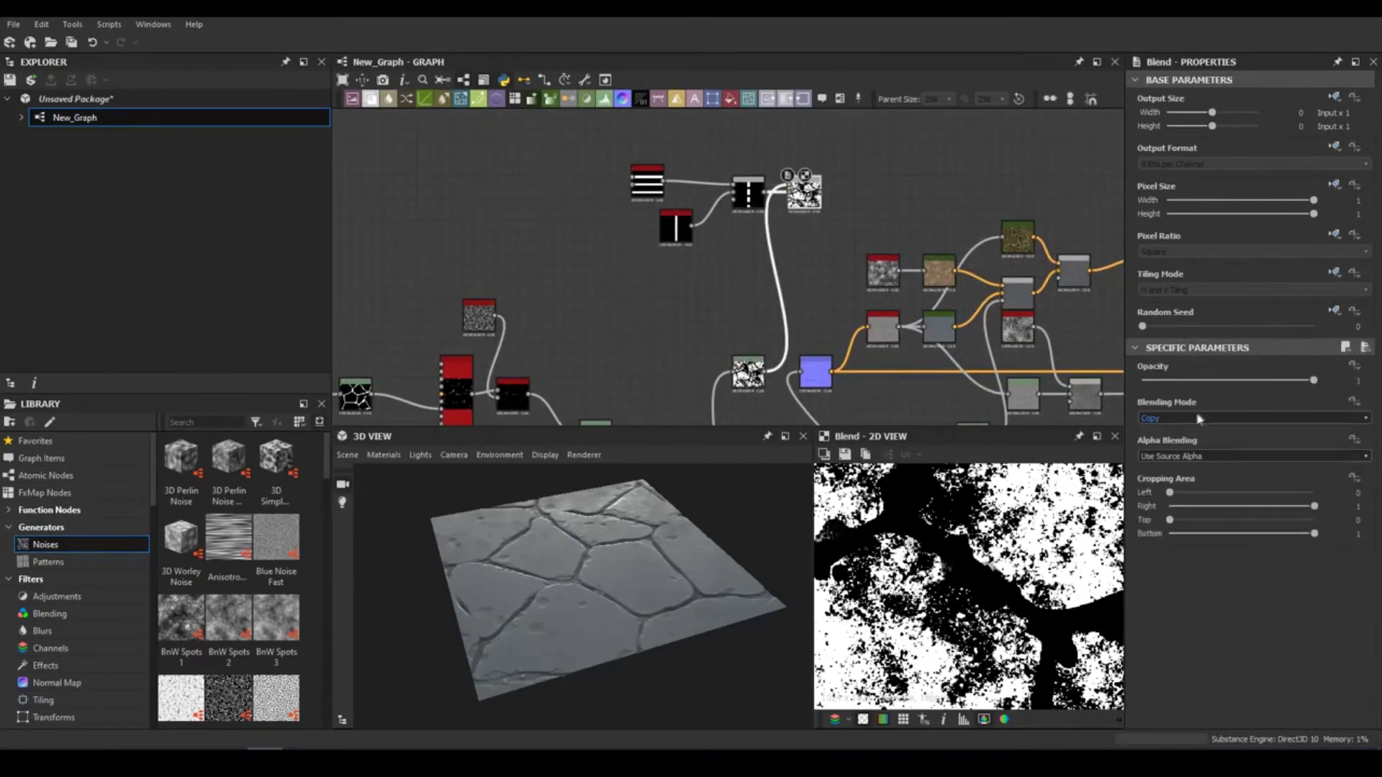
Connect the noise into the Blend and add a white Uniform Color node.
left_click(1253, 417)
left_click(1224, 442)
middle_click_drag(1122, 271, 957, 252)
left_click_drag(774, 103, 961, 232)
left_click(1162, 422)
left_click(432, 342)
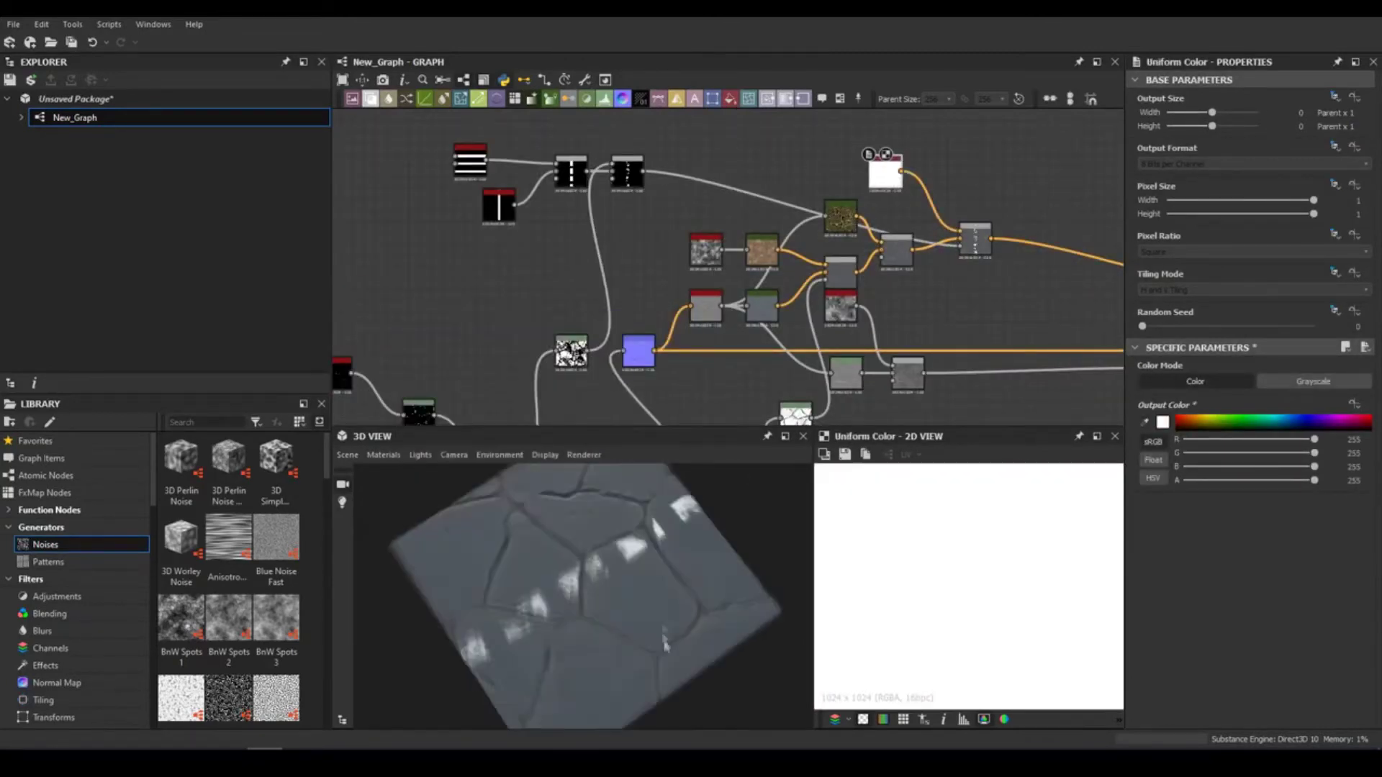
scroll(639, 587, "up", 5)
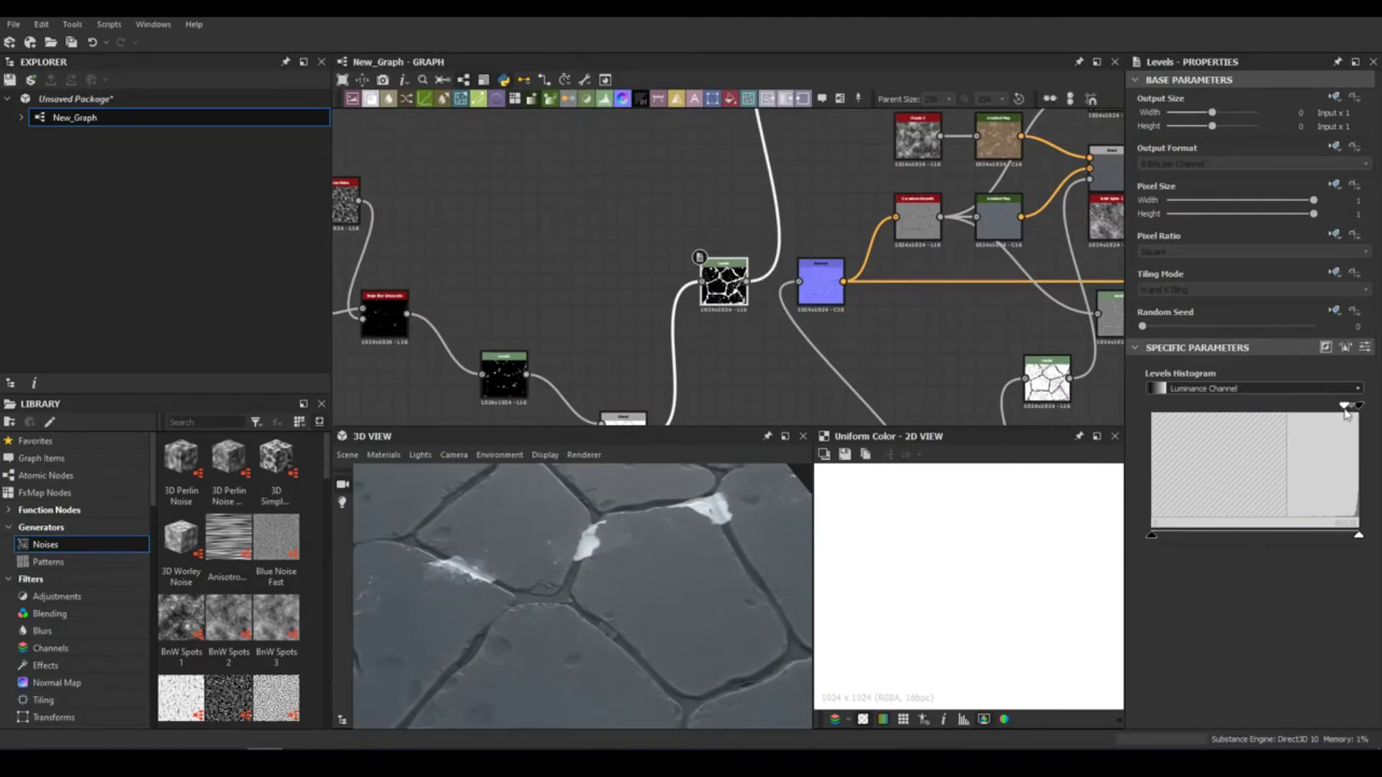
left_click_drag(648, 576, 1021, 427, "alt")
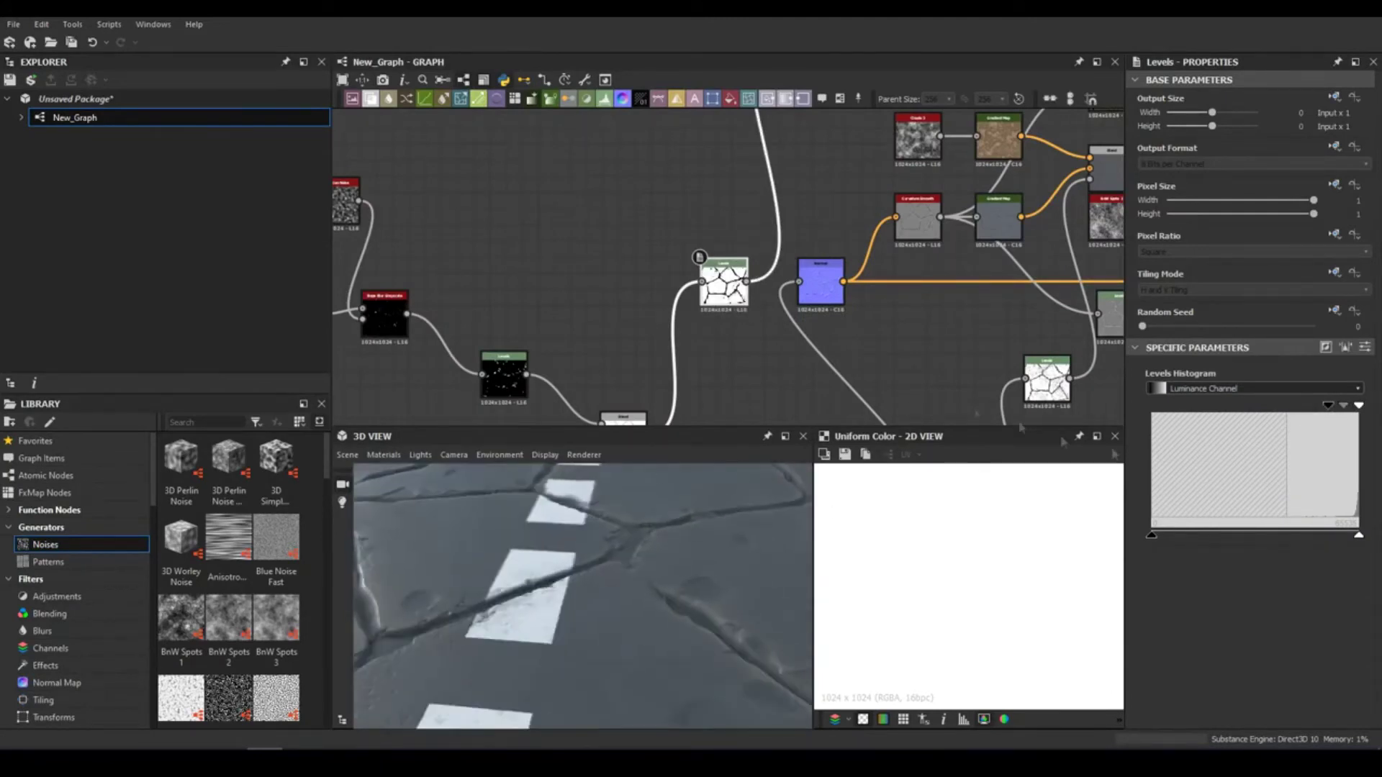
left_click_drag(576, 554, 523, 553)
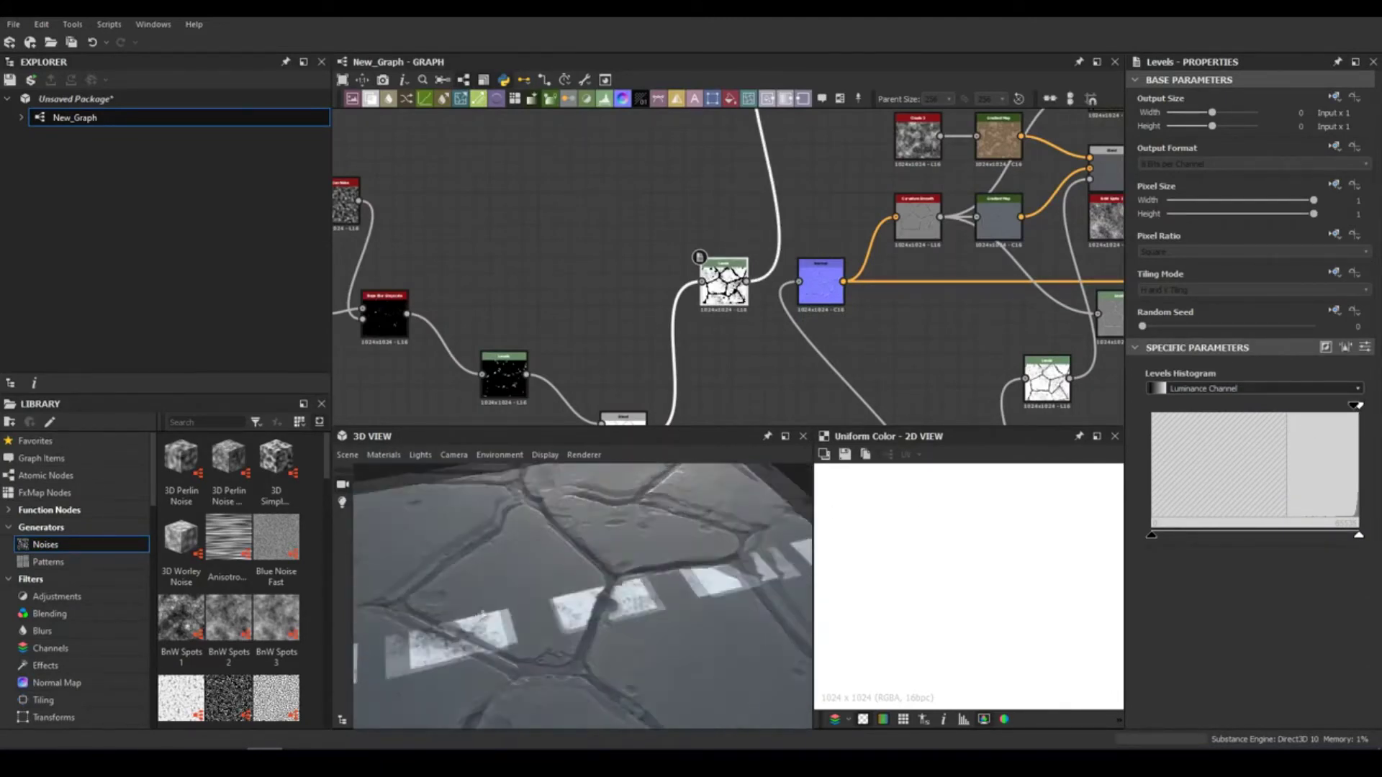
left_click_drag(524, 554, 792, 632)
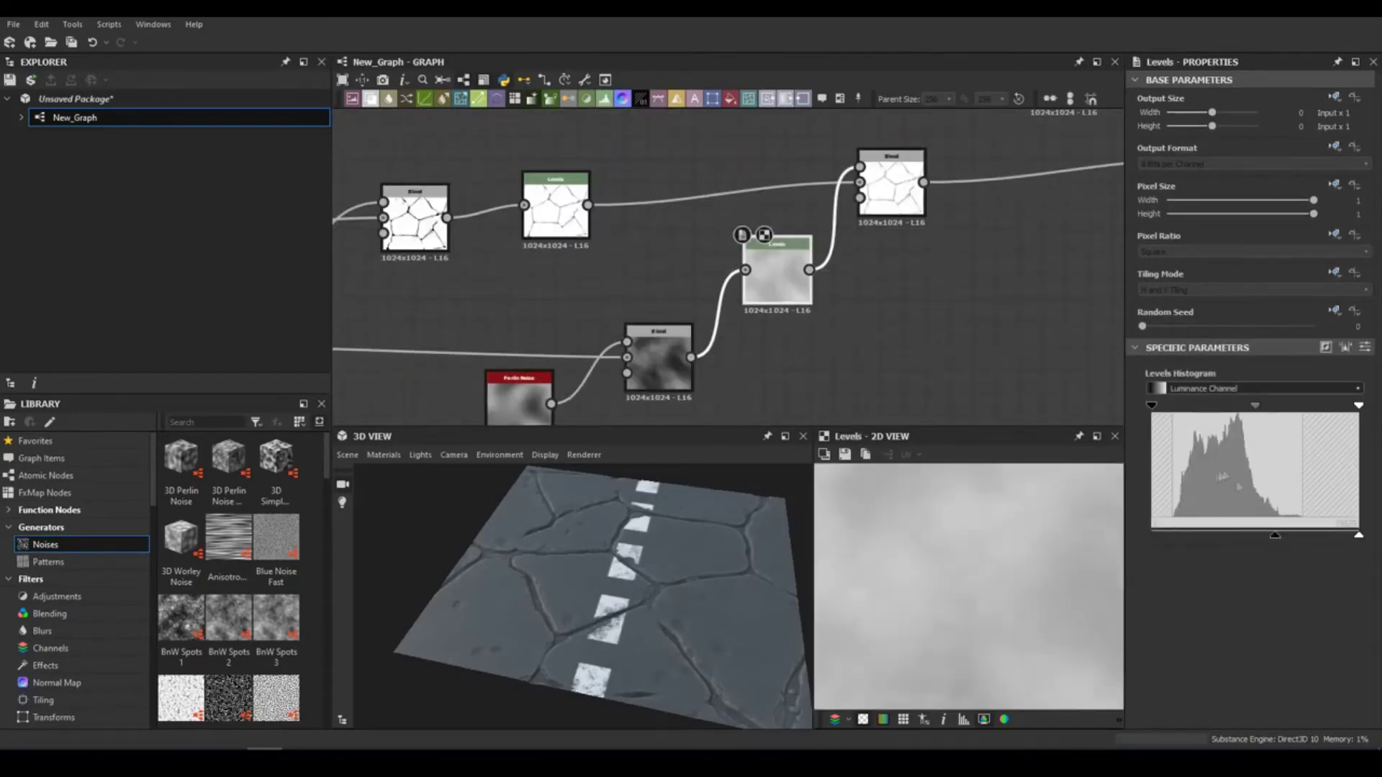
Divide the crack map by brightened noise Levels, add a Levels, and branch a Gradient Map from the noise.
left_click_drag(1358, 406, 1264, 405)
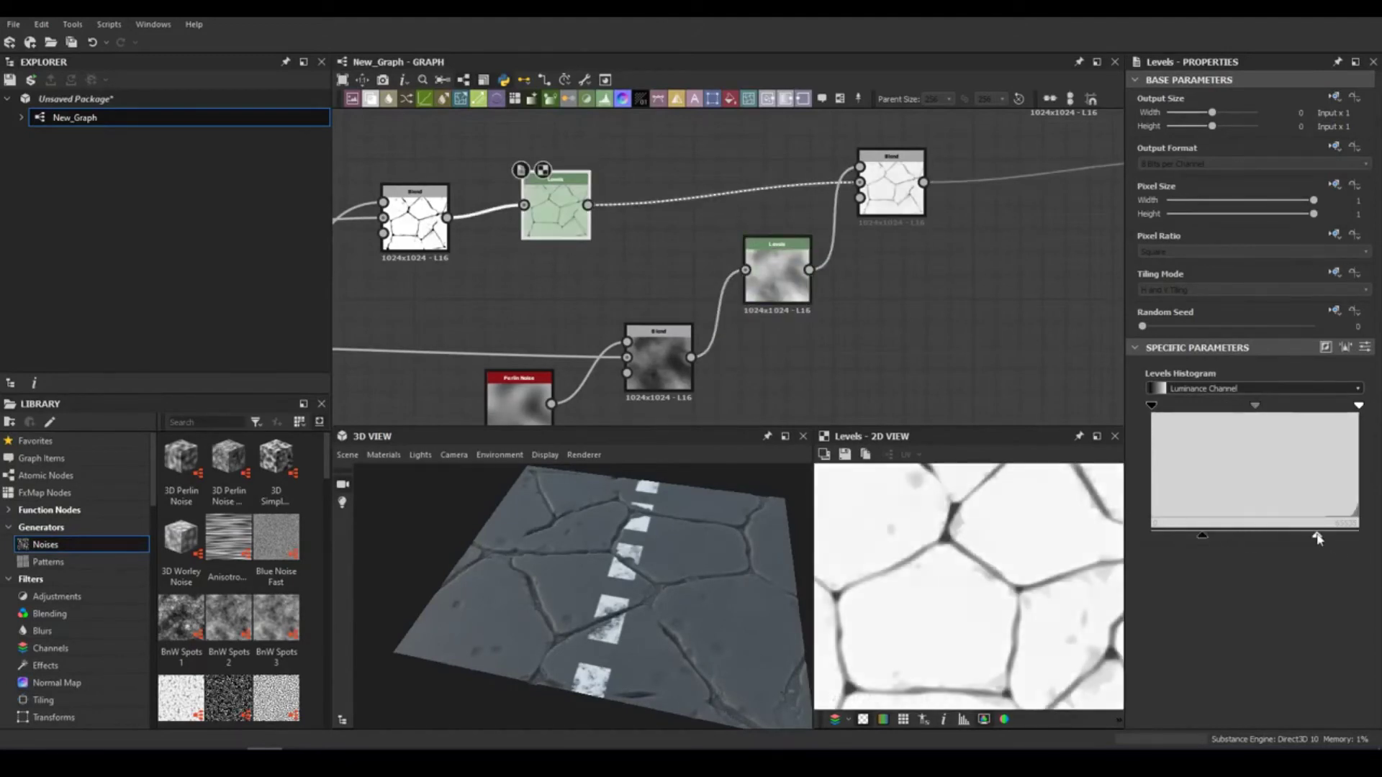
left_click_drag(1319, 538, 1308, 539)
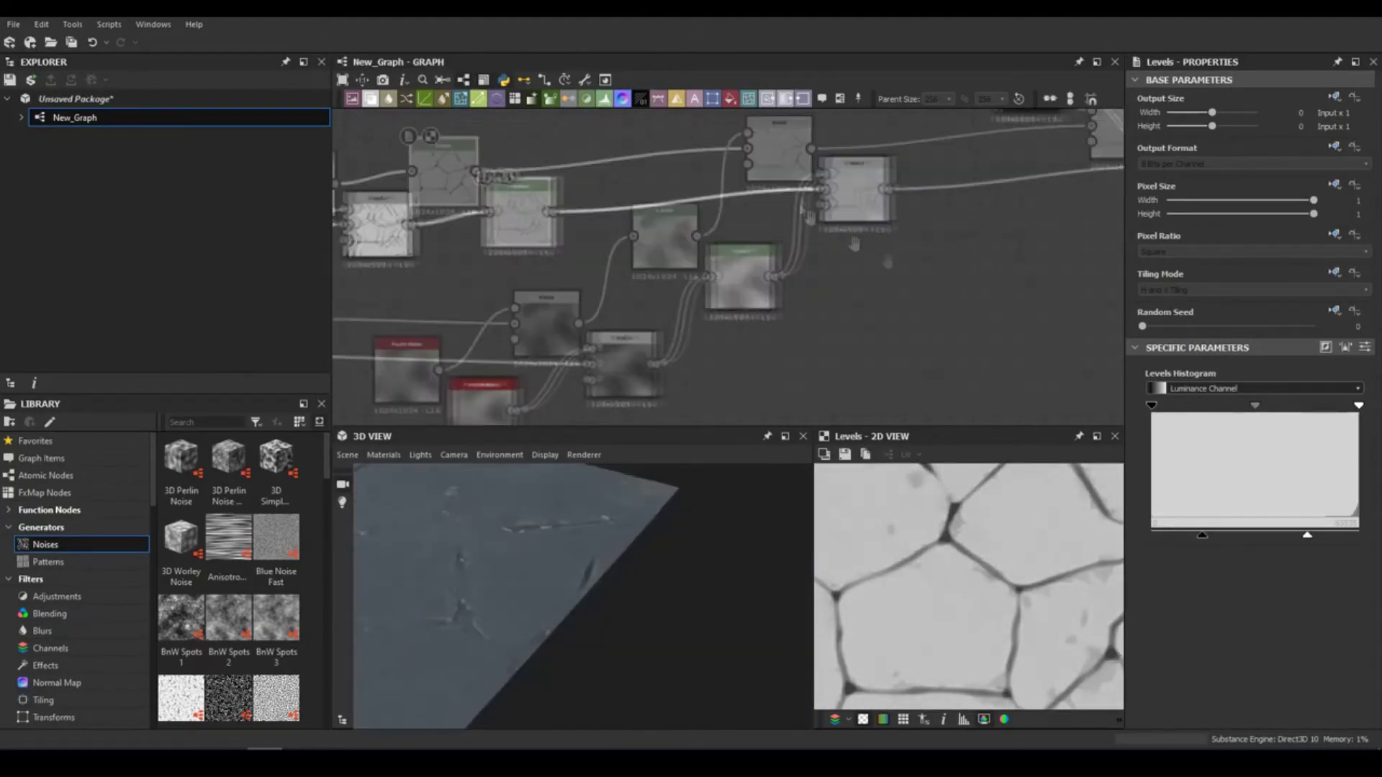
left_click(1156, 504)
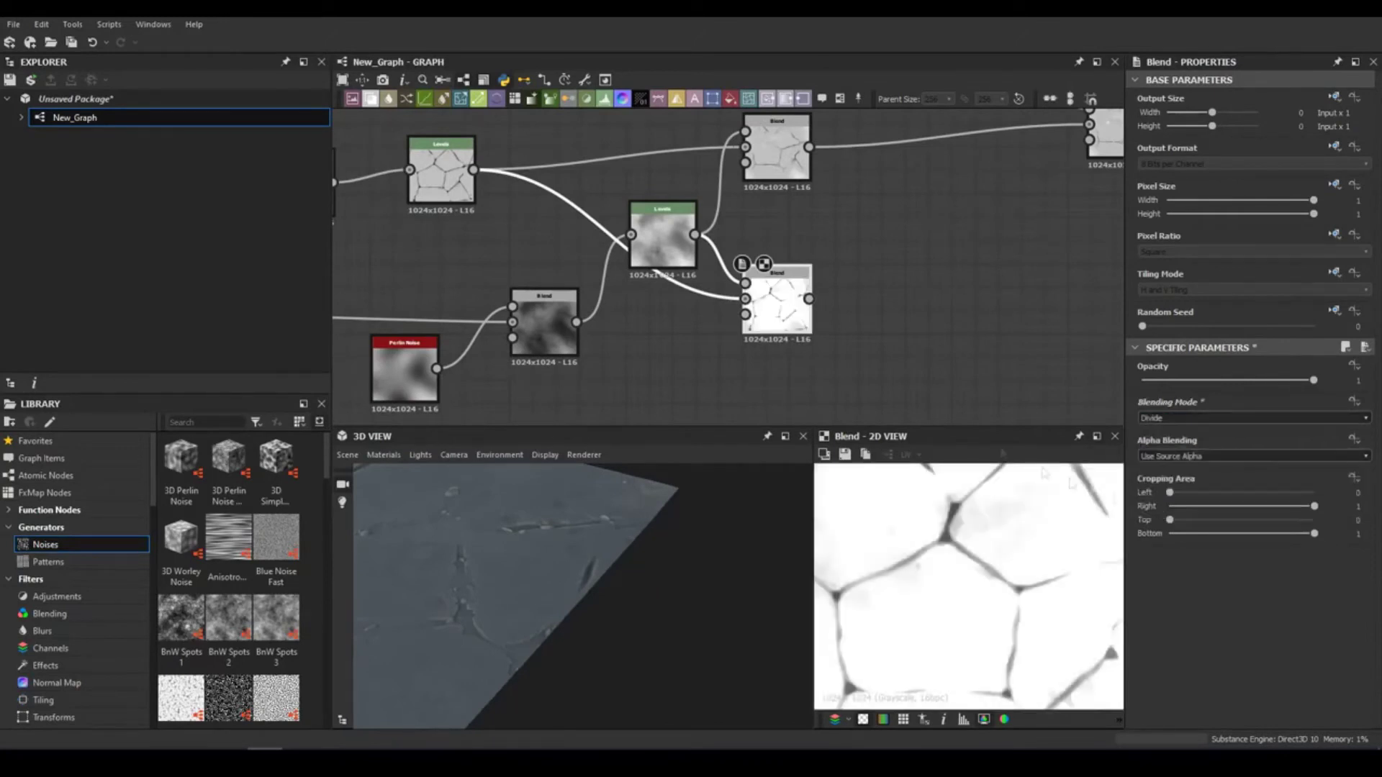
key("ctrl+l")
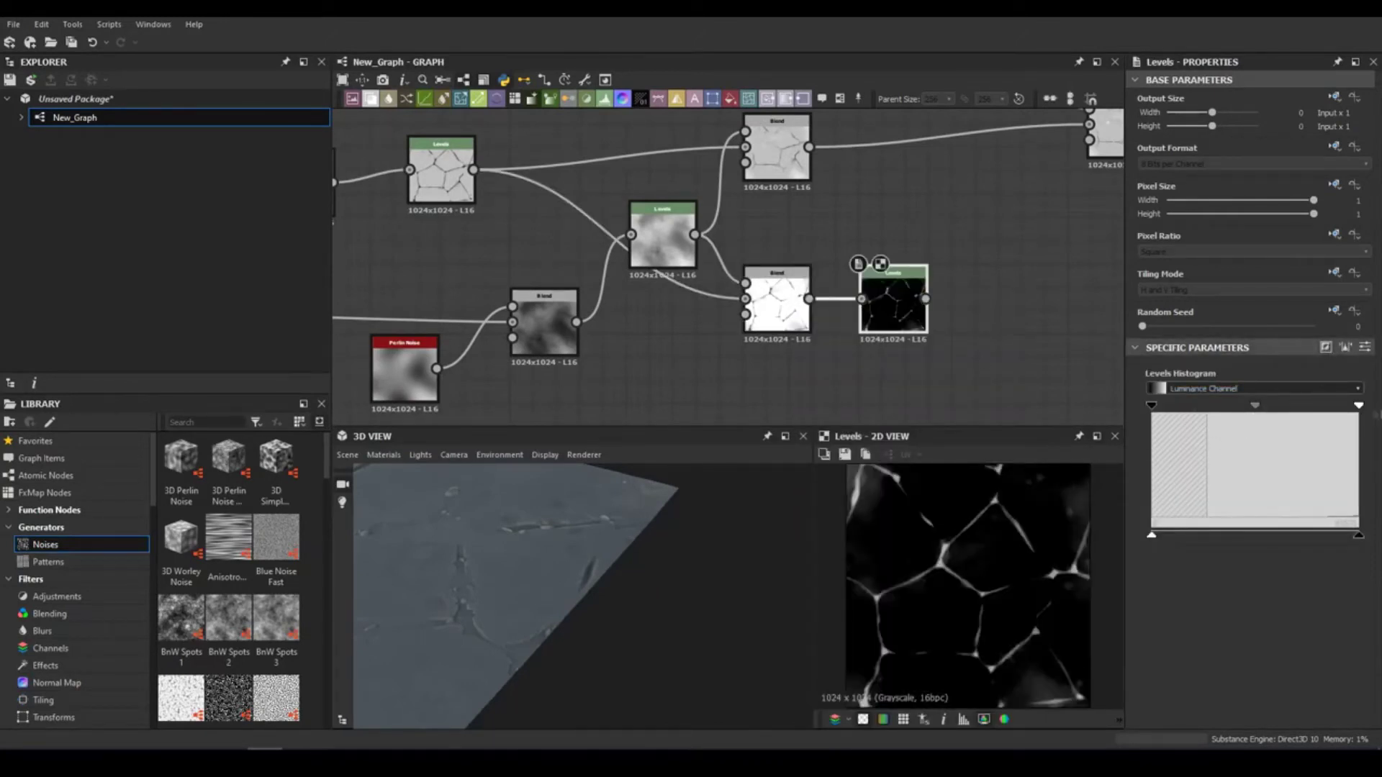
left_click_drag(589, 268, 866, 295)
left_click(965, 334)
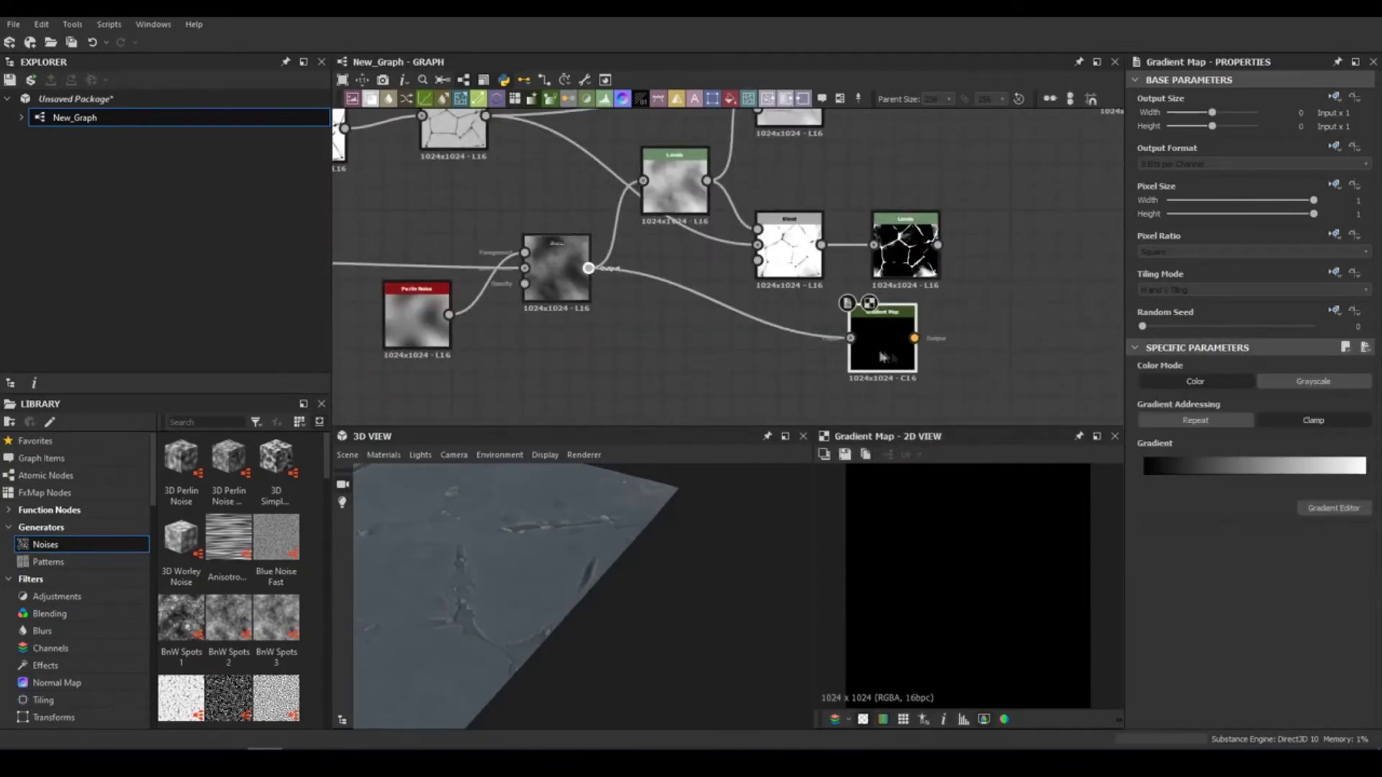
Fill the dirt Gradient Map with a sampled orange gradient and brighten its Levels to widen the mask.
left_click(1334, 509)
left_click_drag(207, 469, 185, 468)
left_click(196, 159)
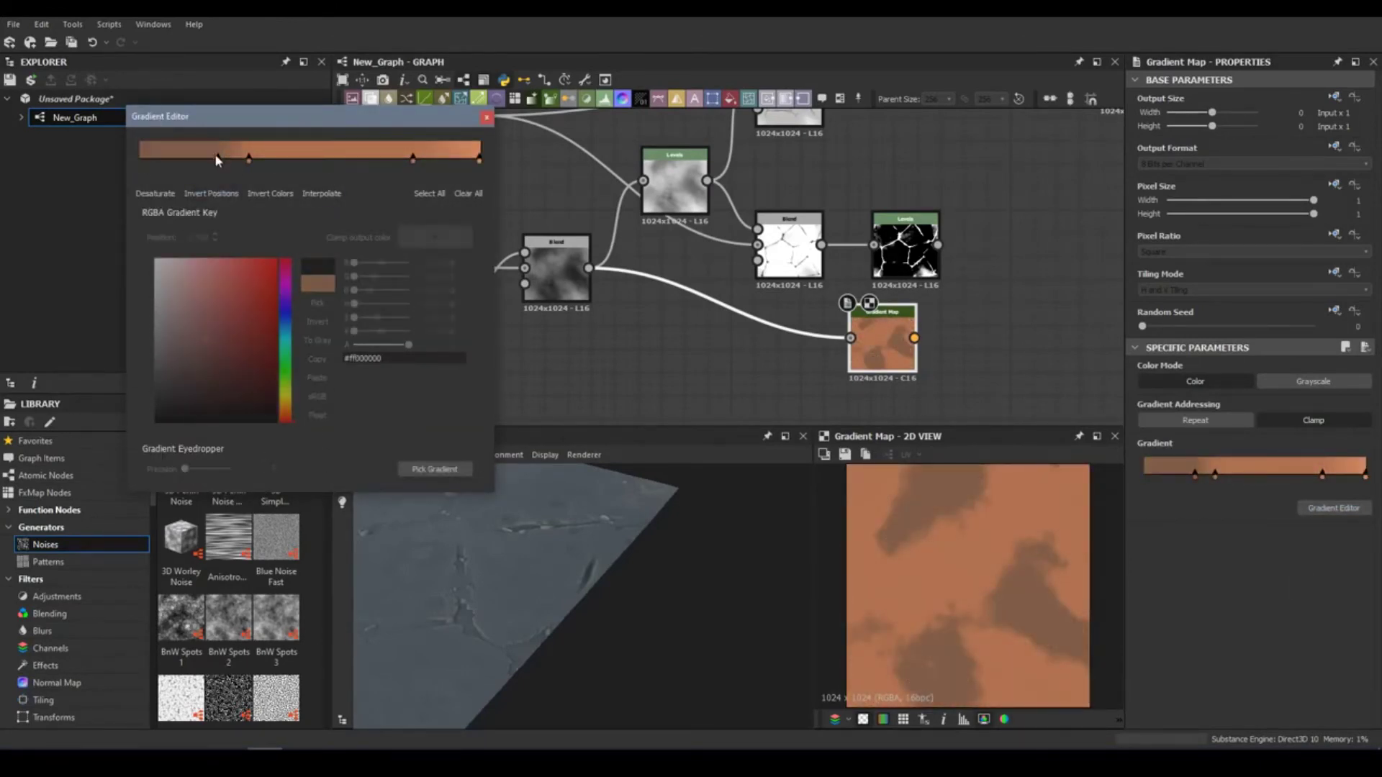
left_click_drag(217, 159, 140, 160)
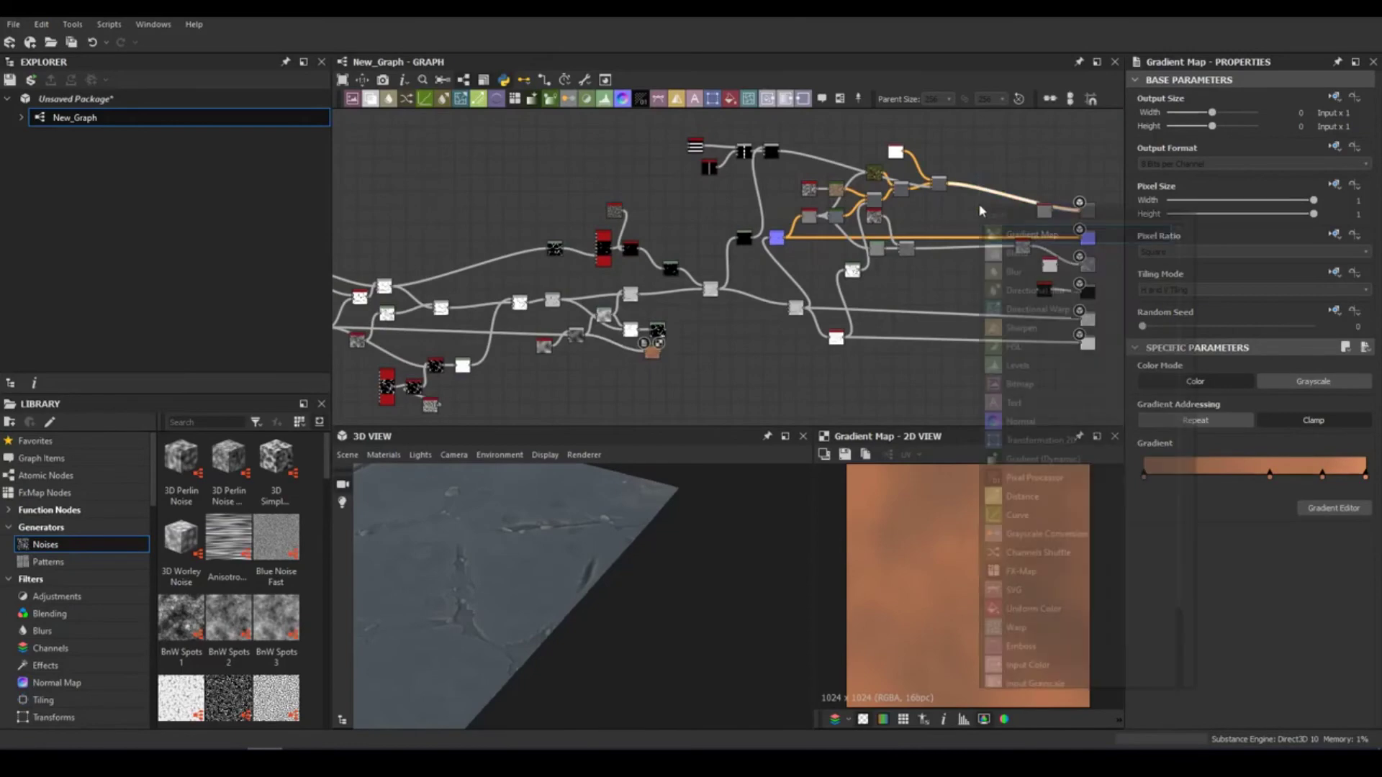
double_click(1012, 198)
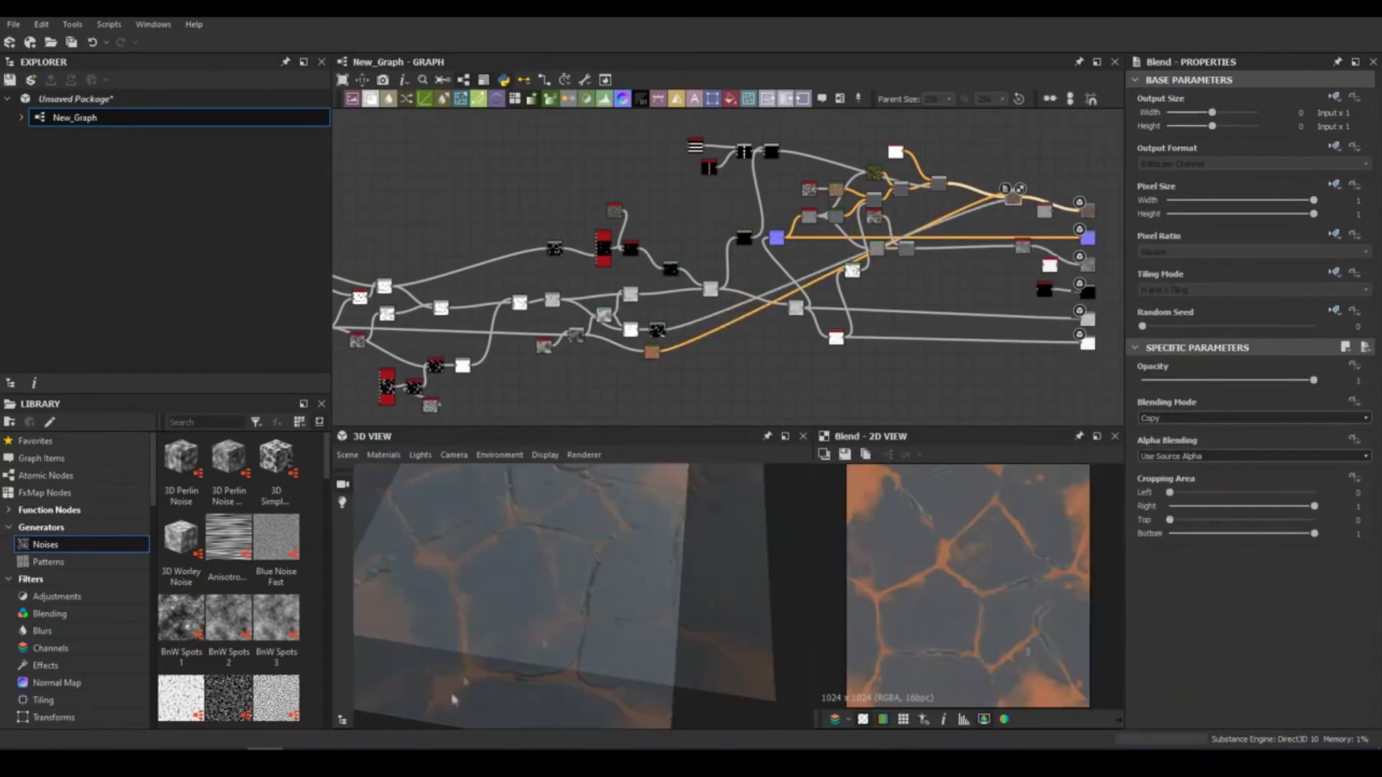
left_click_drag(1344, 414, 1352, 410)
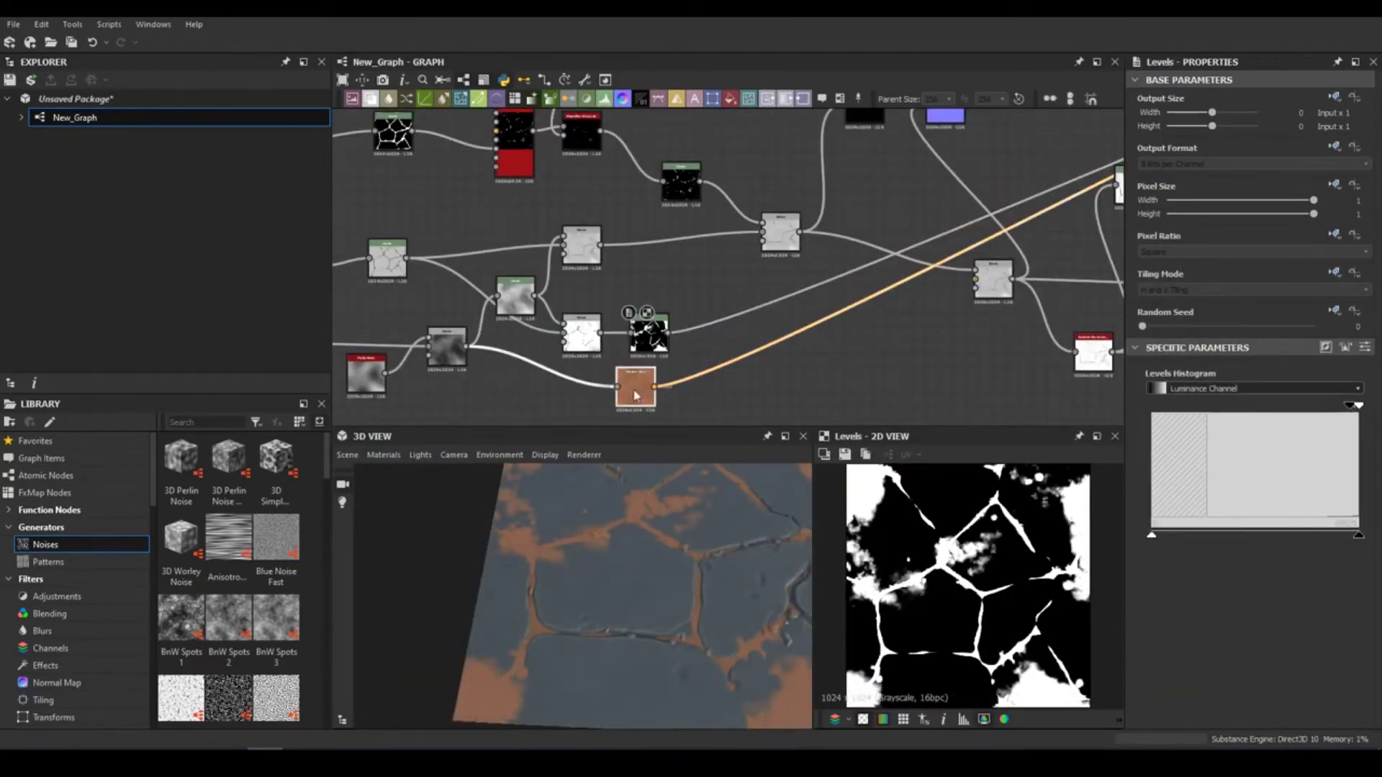
Rework the dirt gradient keys toward a darker, flatter brown.
left_click(636, 395)
left_click(1334, 507)
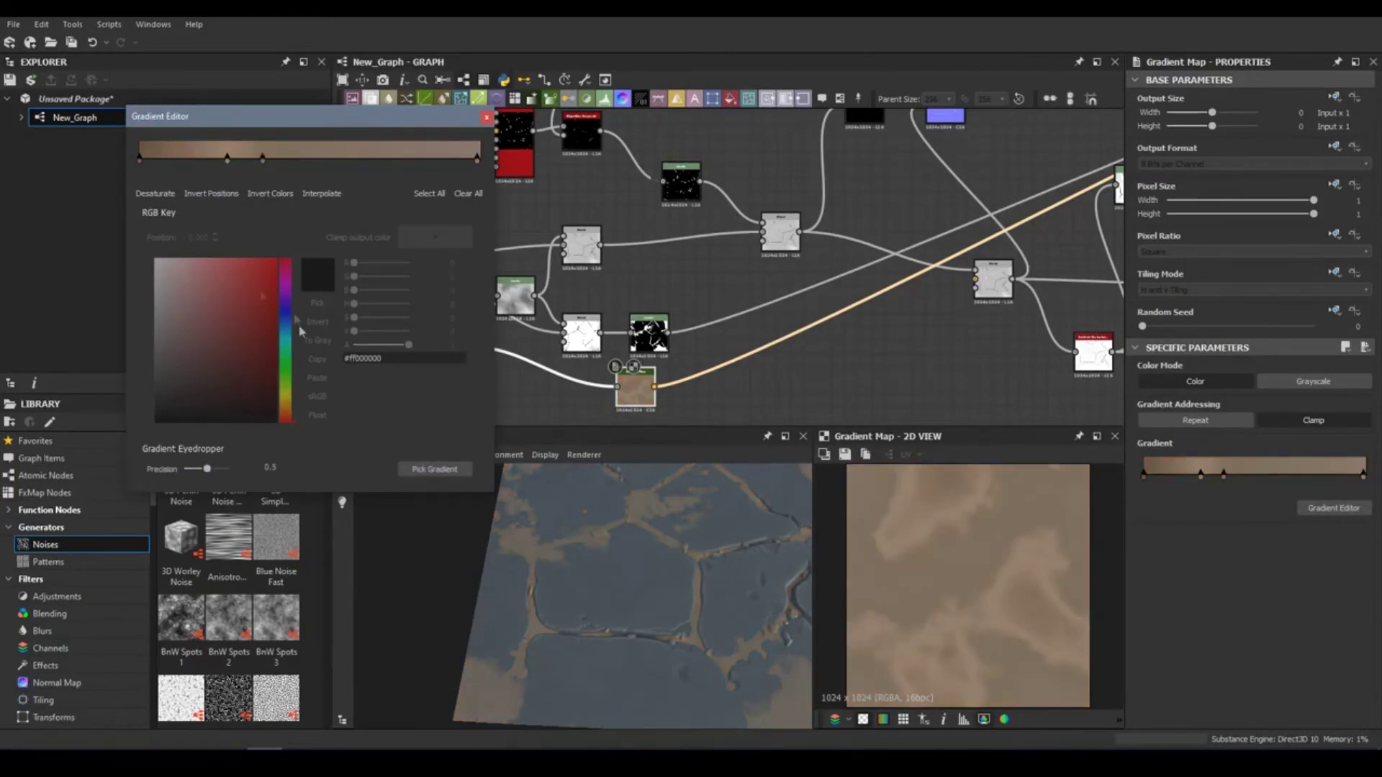
mouse_move(262, 158)
left_mouse_down()
mouse_move(333, 158)
mouse_move(311, 160)
left_mouse_up()
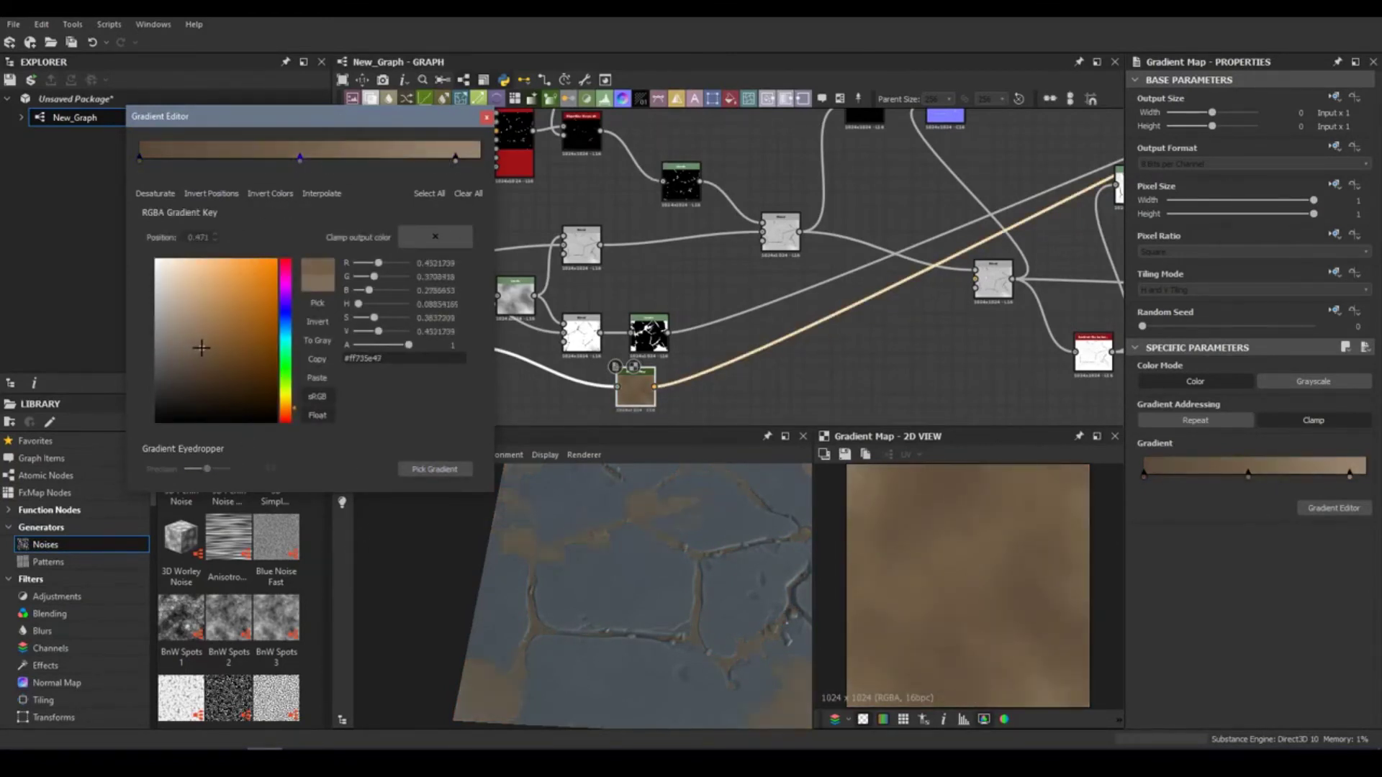
left_click(475, 165)
left_click(486, 117)
scroll(736, 207, "down", 3)
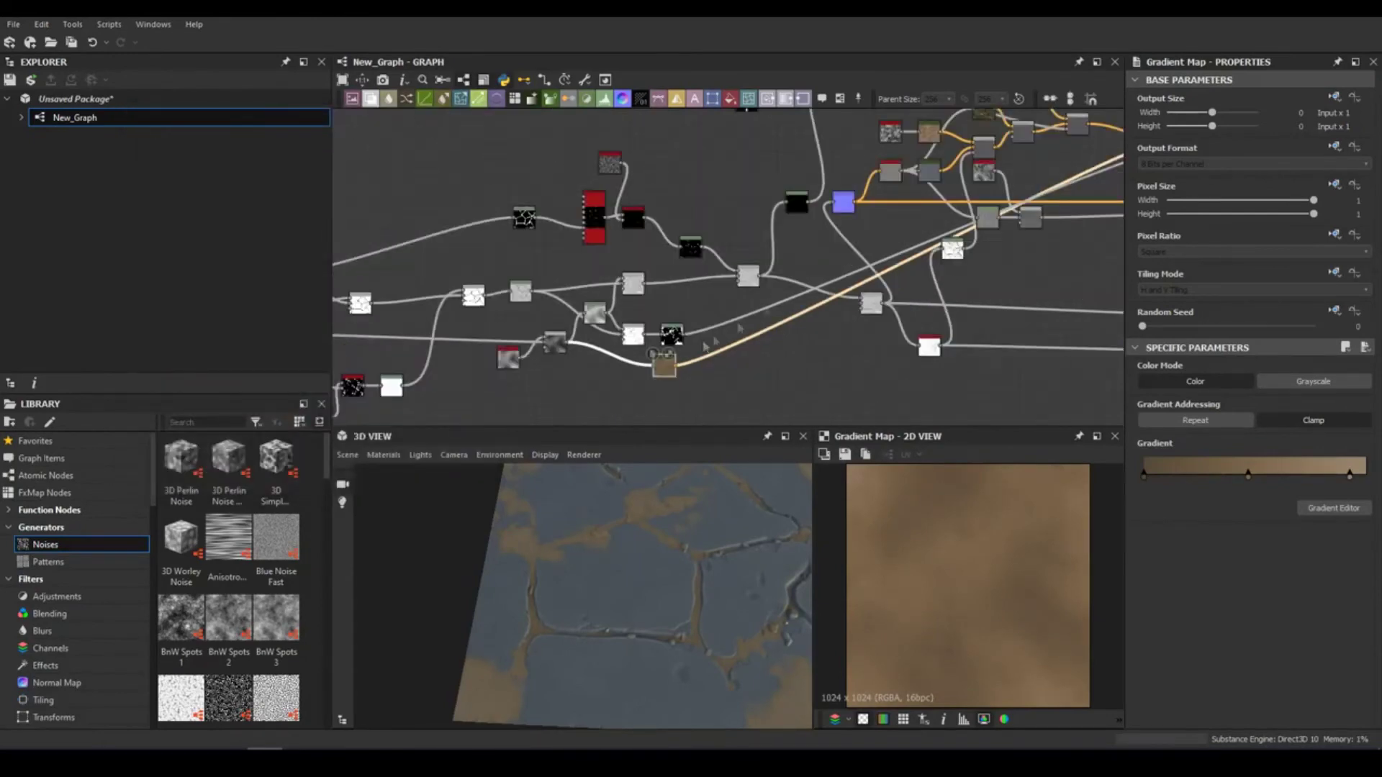
scroll(736, 207, "up", 2)
double_click(753, 215)
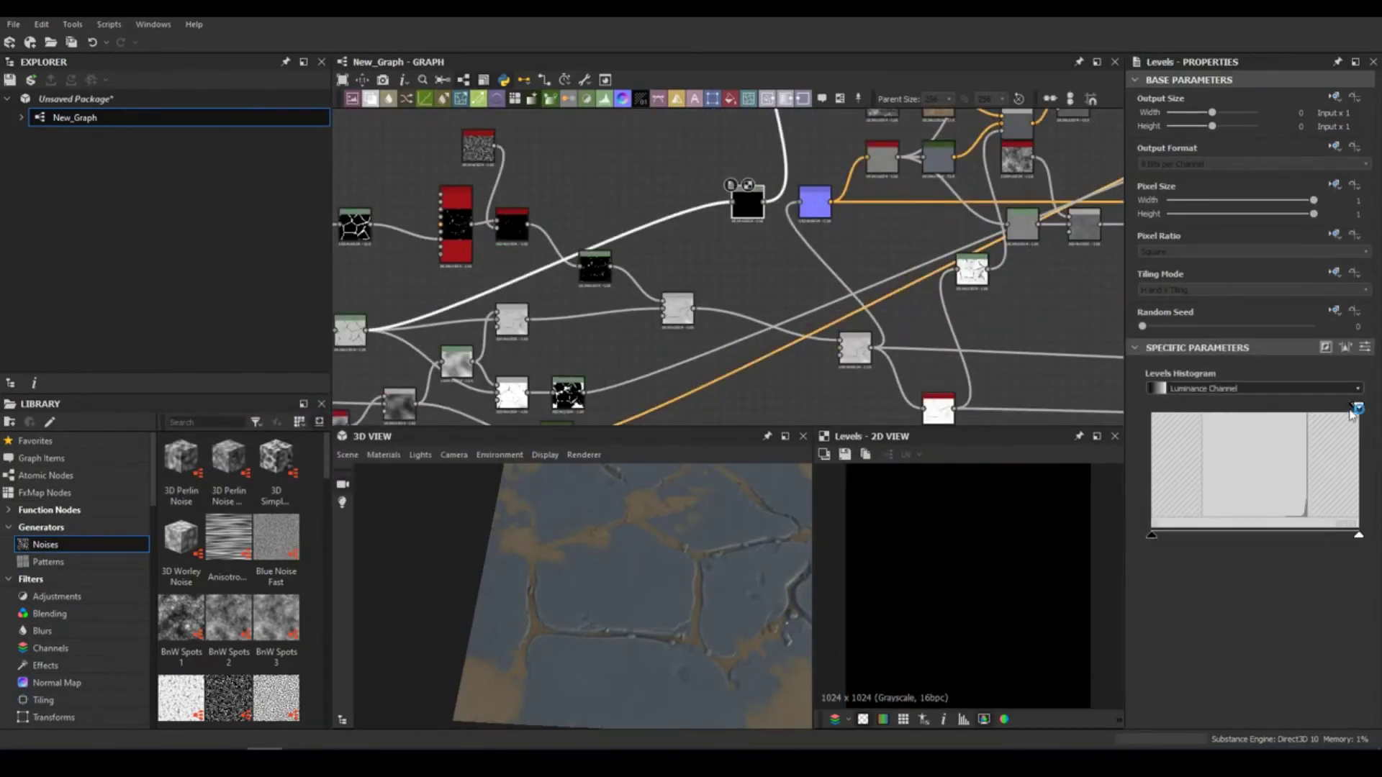
Darken the crack Levels midtones and add a dark key to the dirt gradient.
left_click_drag(1287, 407, 1306, 405)
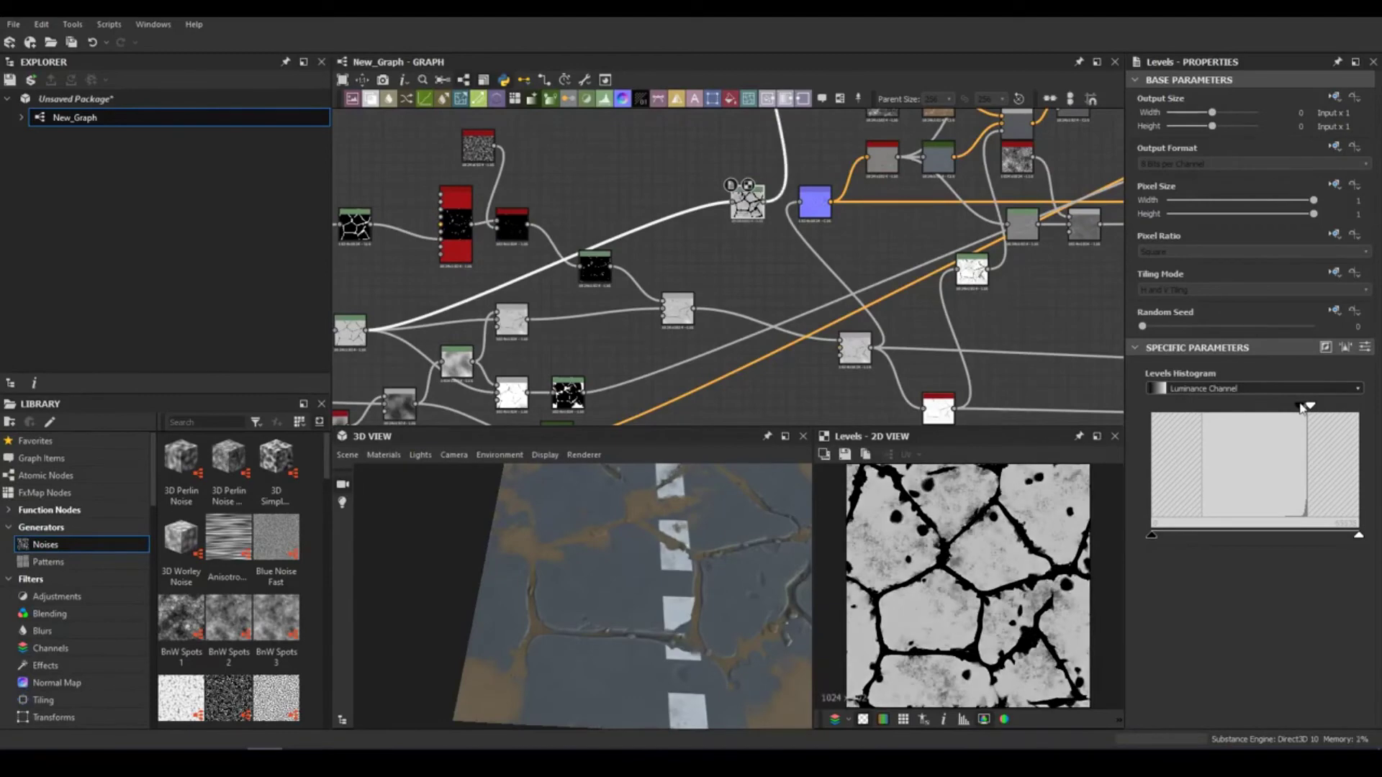
left_click_drag(691, 576, 586, 551)
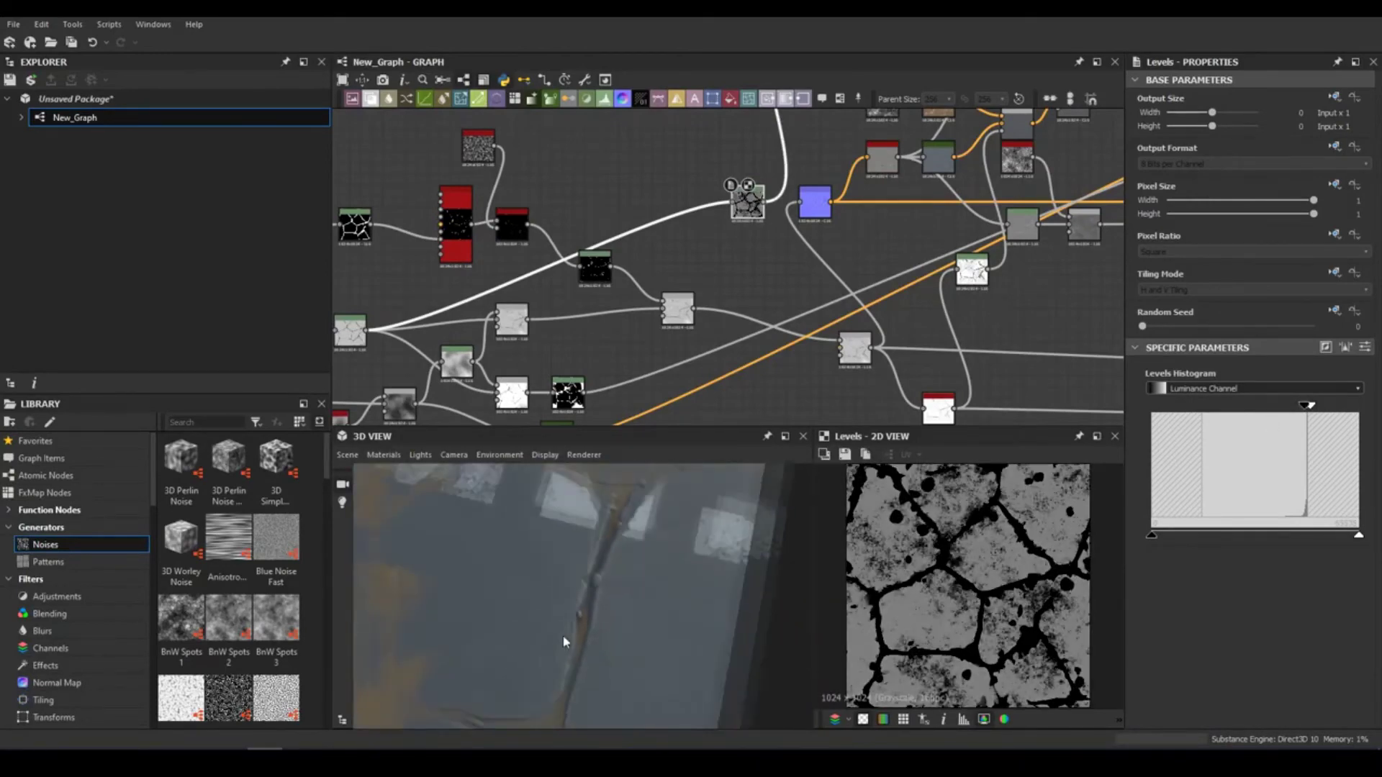
left_click_drag(587, 551, 605, 634)
middle_click_drag(617, 306, 647, 258)
left_click(589, 353)
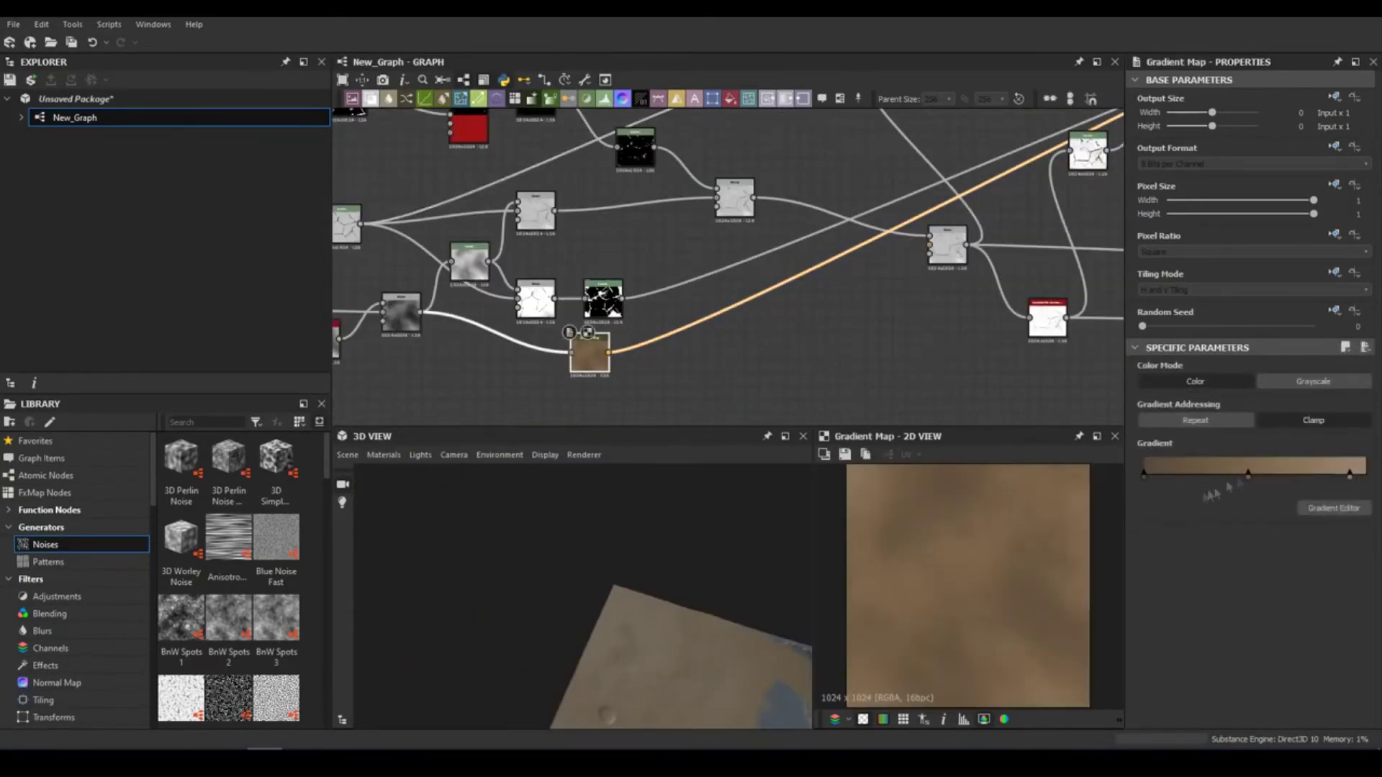
left_click(1334, 508)
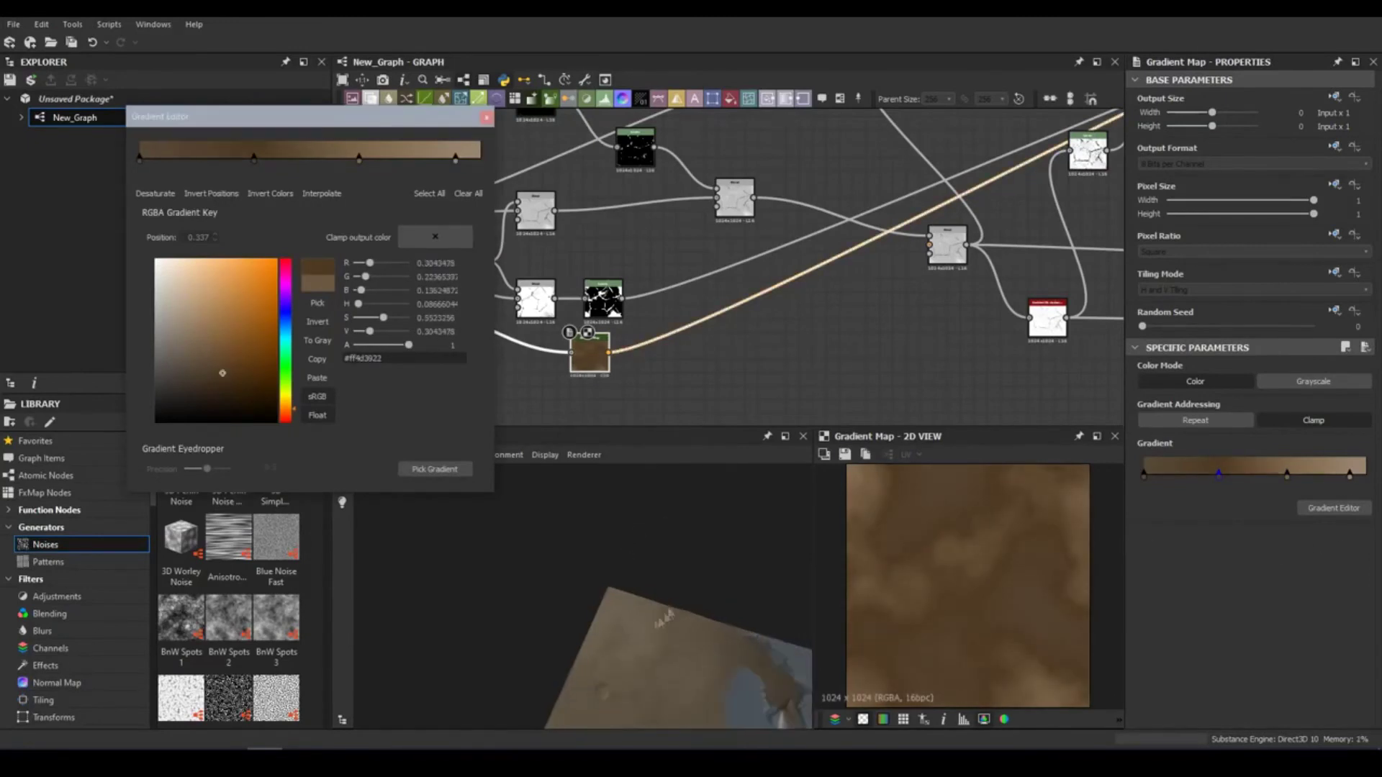
left_click_drag(675, 656, 486, 147)
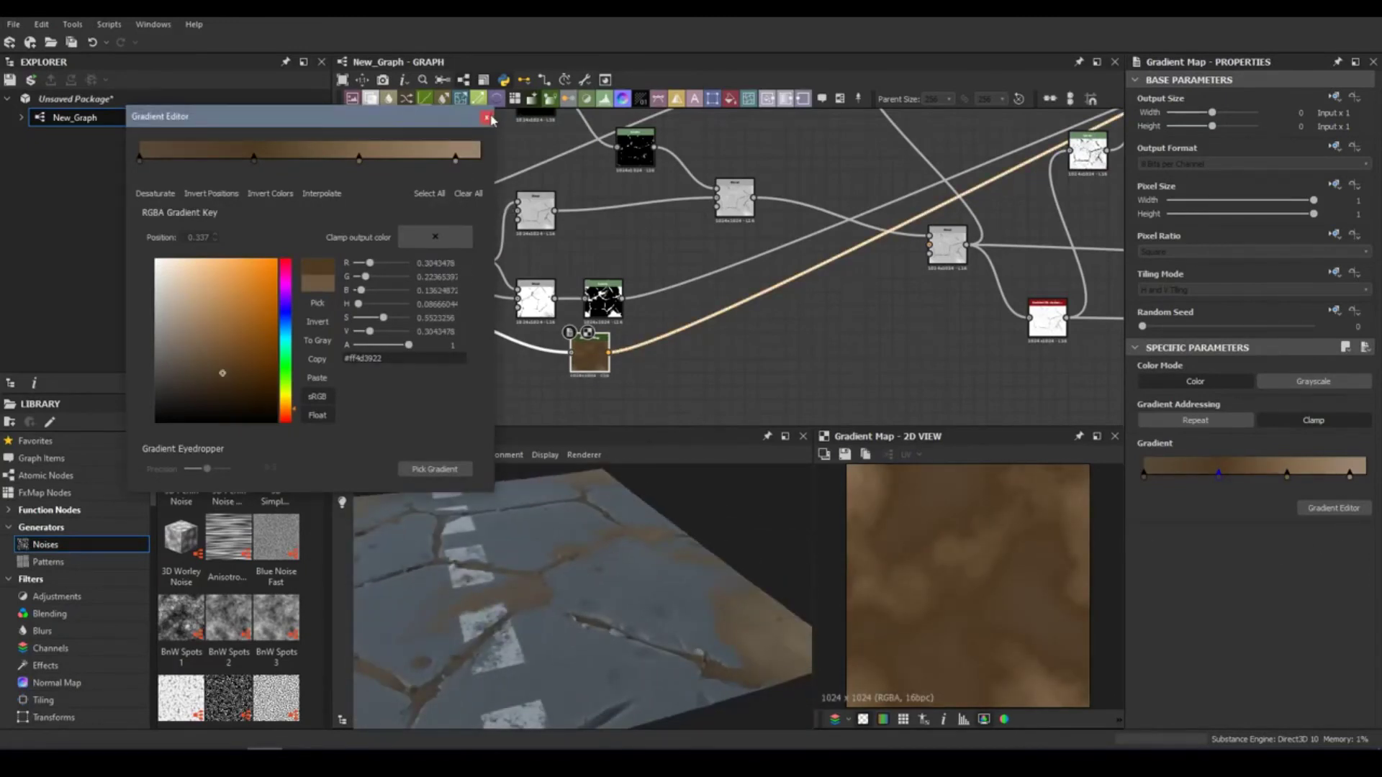
left_click(487, 117)
Insert an HSL node after the dirt Gradient Map with saturation lowered to 0.46.
key("space")
type("hsl")
key("Return")
left_click(1036, 160)
left_click_drag(576, 598, 720, 547)
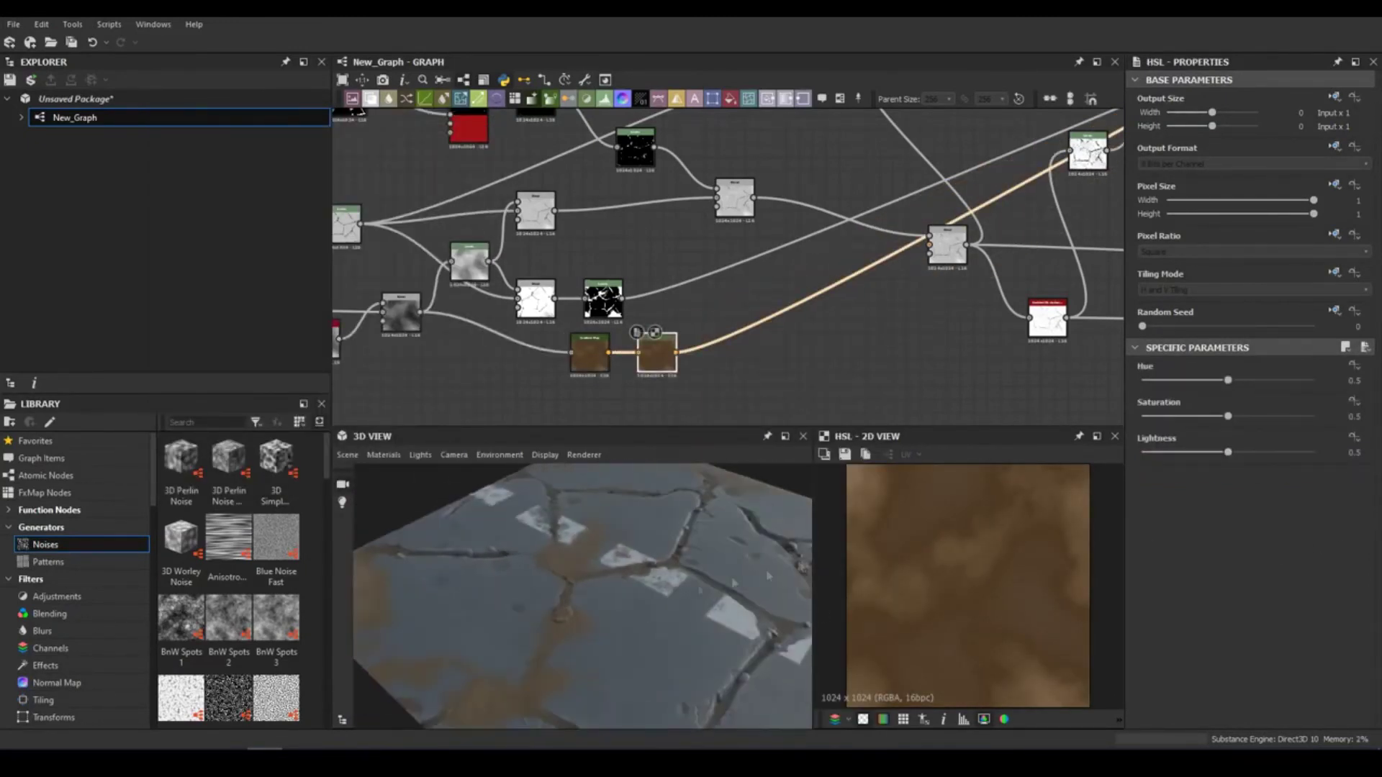
left_click_drag(1222, 417, 1221, 416)
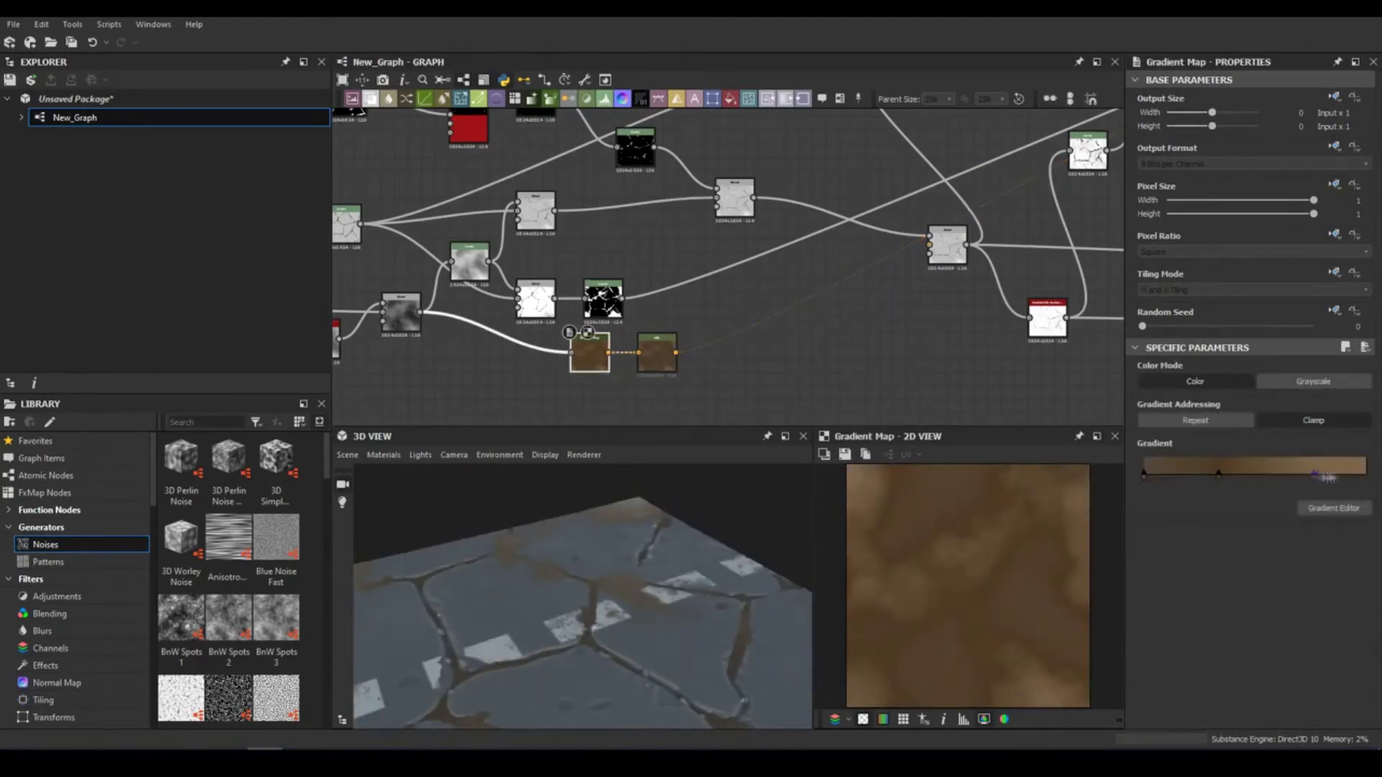
left_click_drag(576, 612, 536, 600)
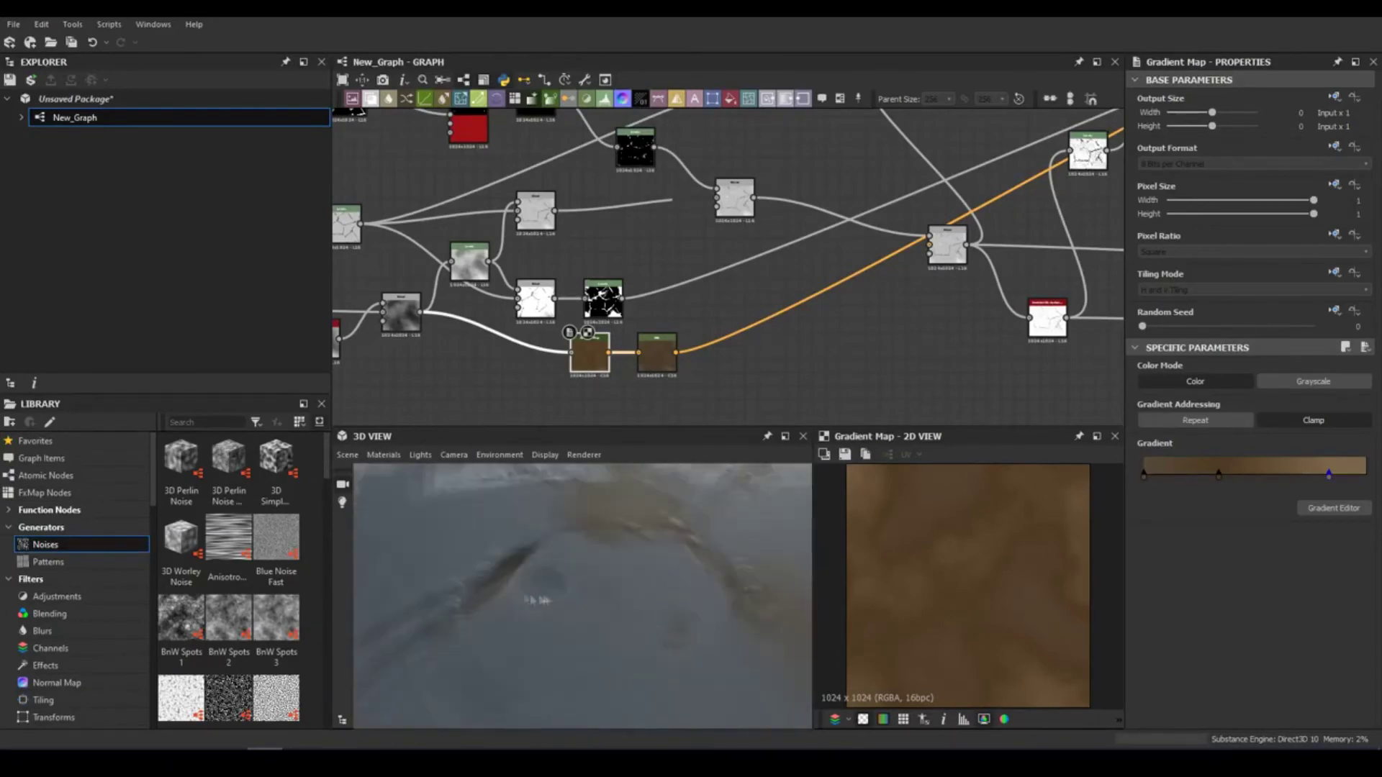
left_click(857, 407)
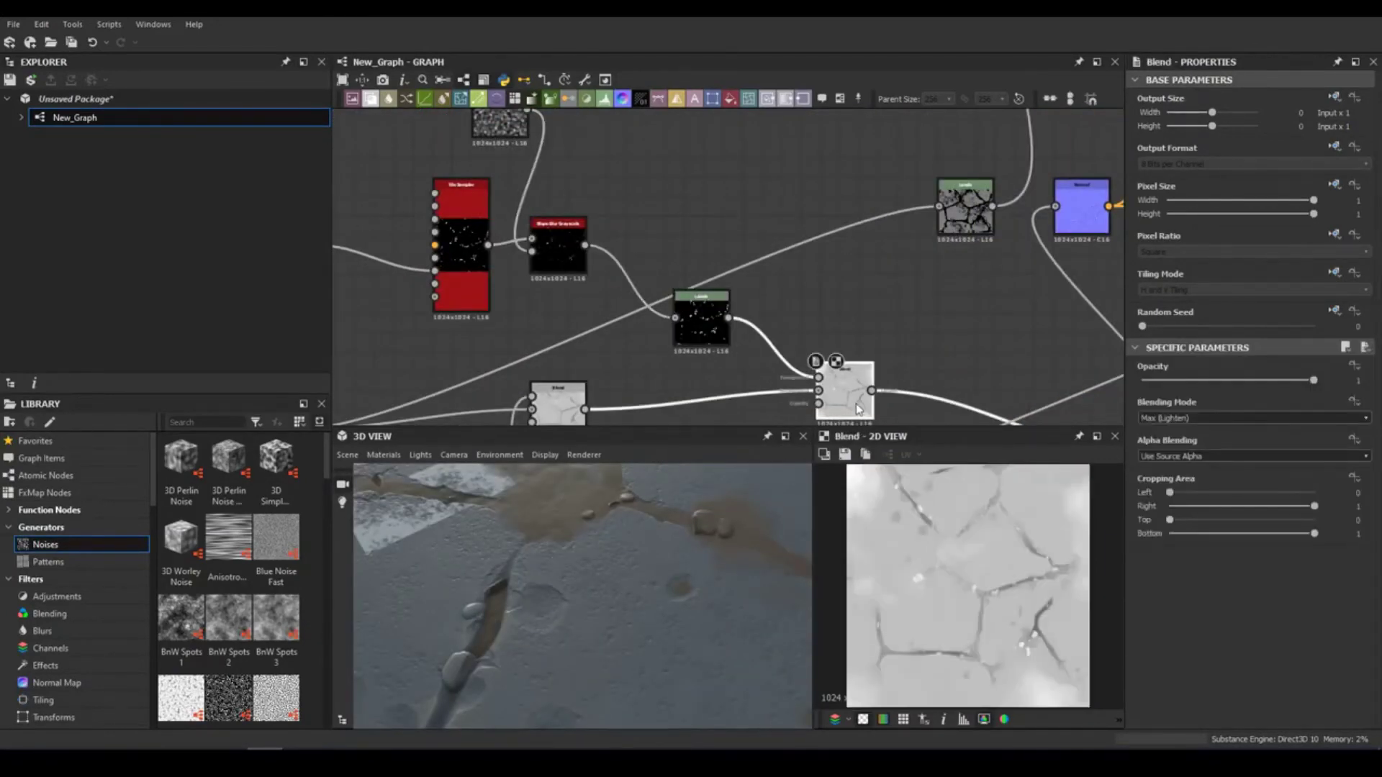
Change the blend's blending mode and add a Levels node after it.
left_click(1253, 417)
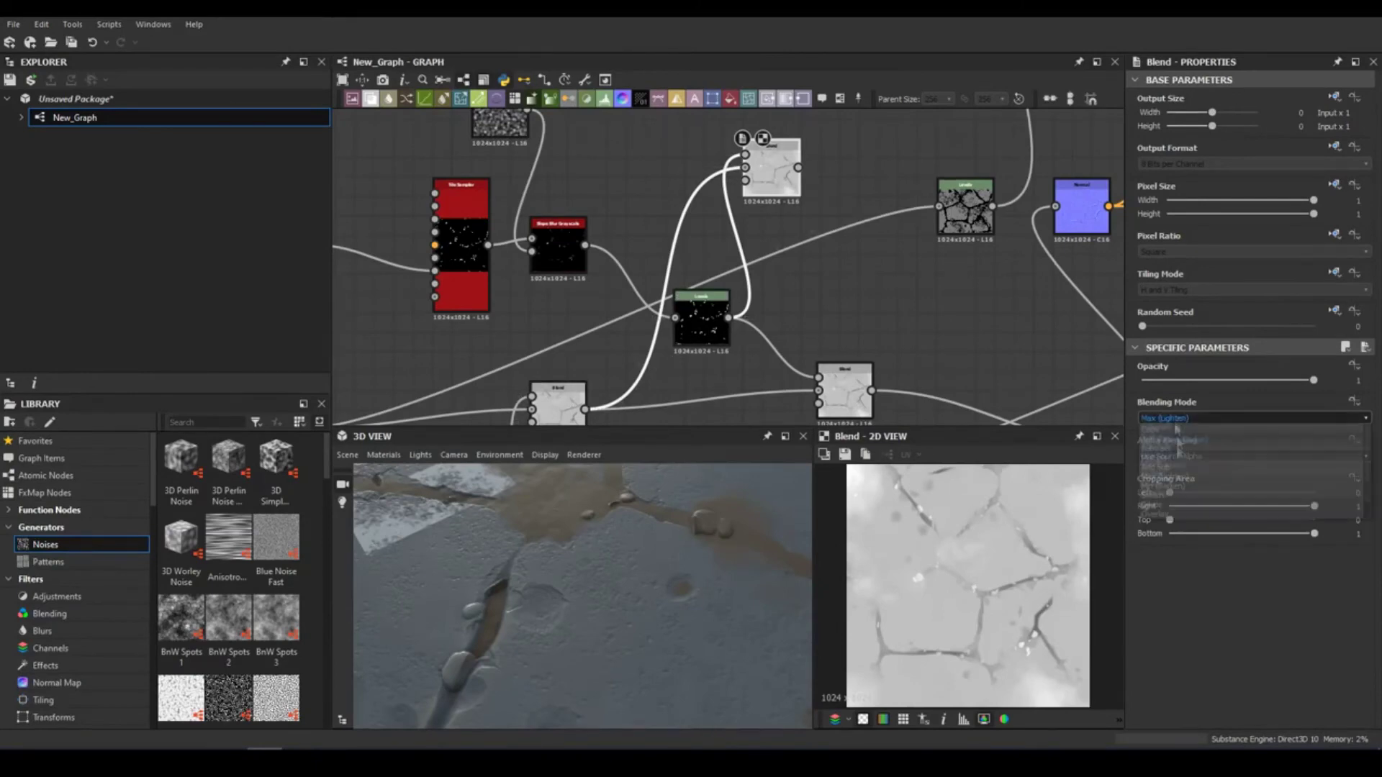
left_click(1223, 461)
left_click(604, 99)
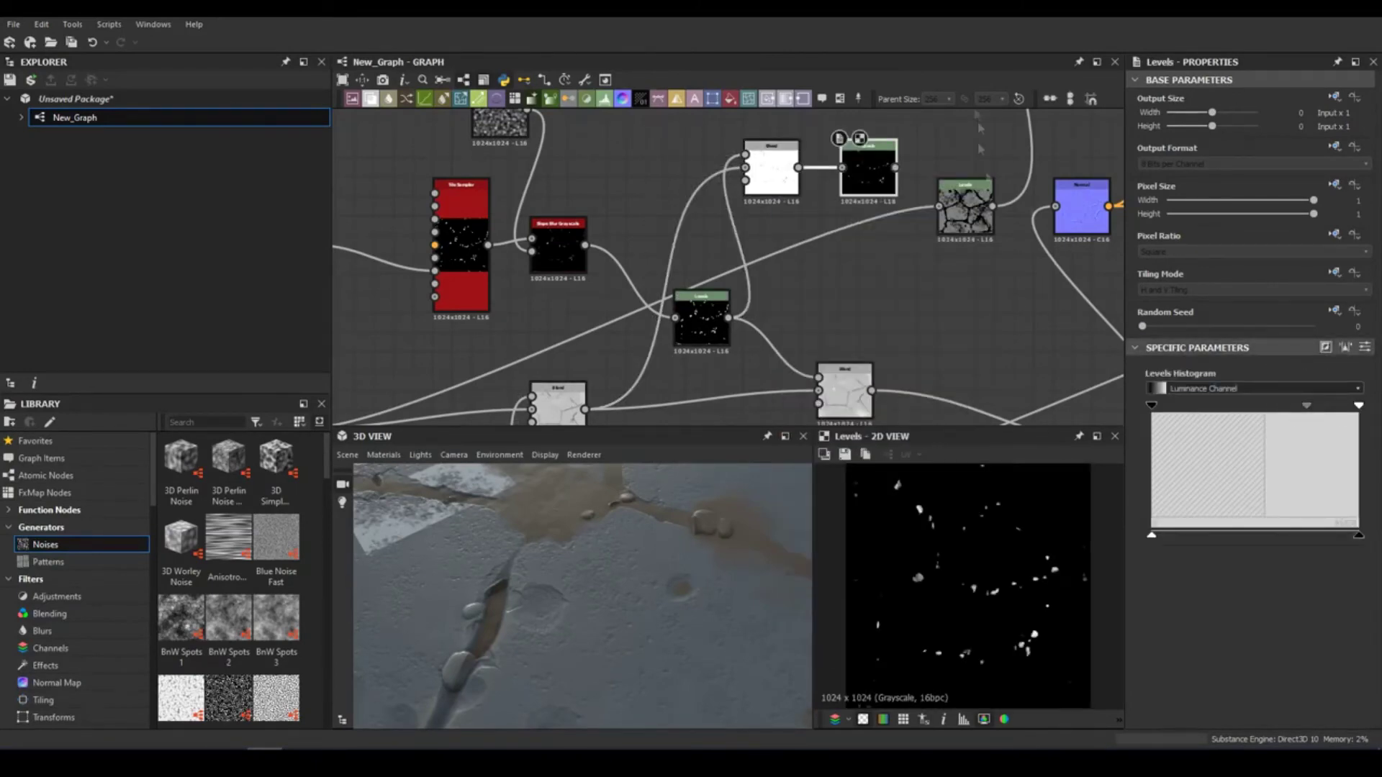
scroll(727, 266, "down", 5)
Add a Gradient Map after the road-dirt blend with its first key set to transparent #00000000.
left_click(1072, 251)
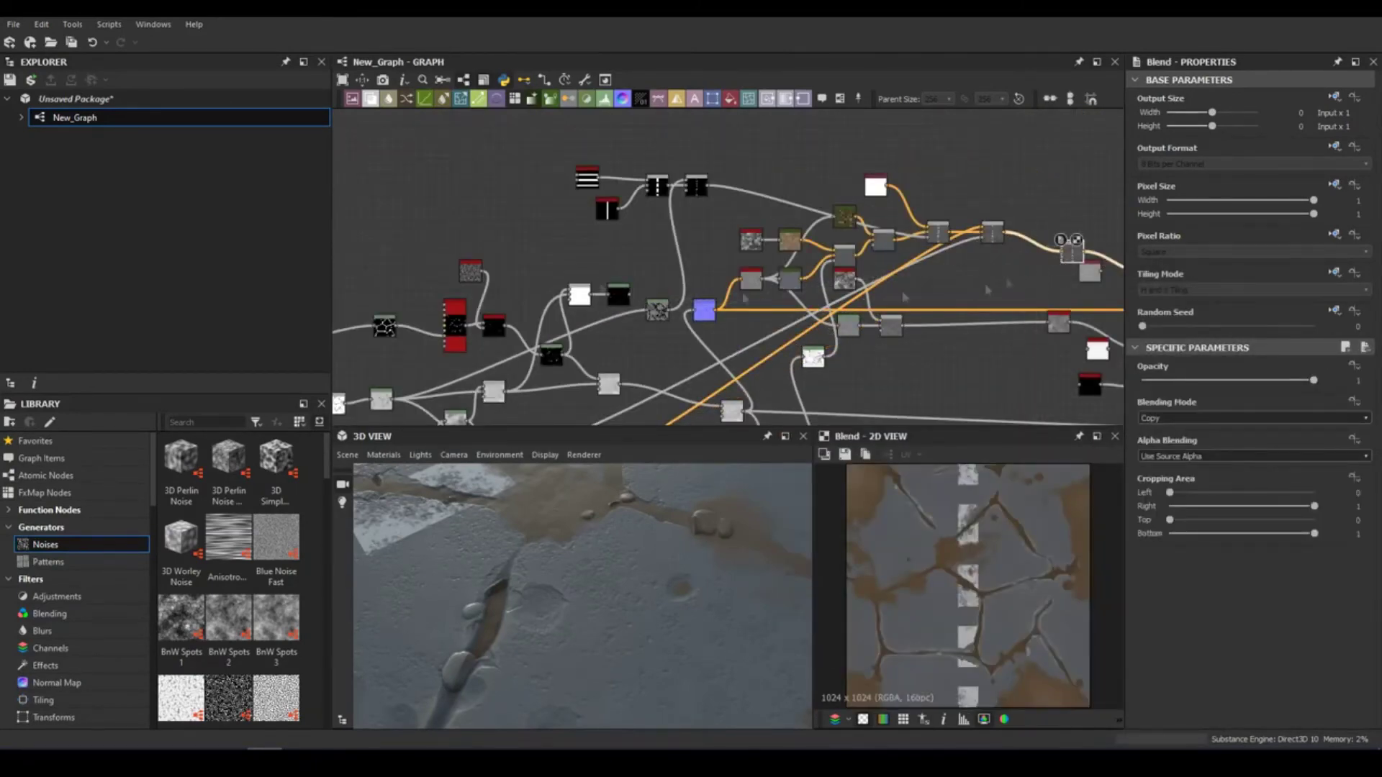
key("space")
left_click(663, 306)
left_click(1152, 477)
type("#00000000")
key("Return")
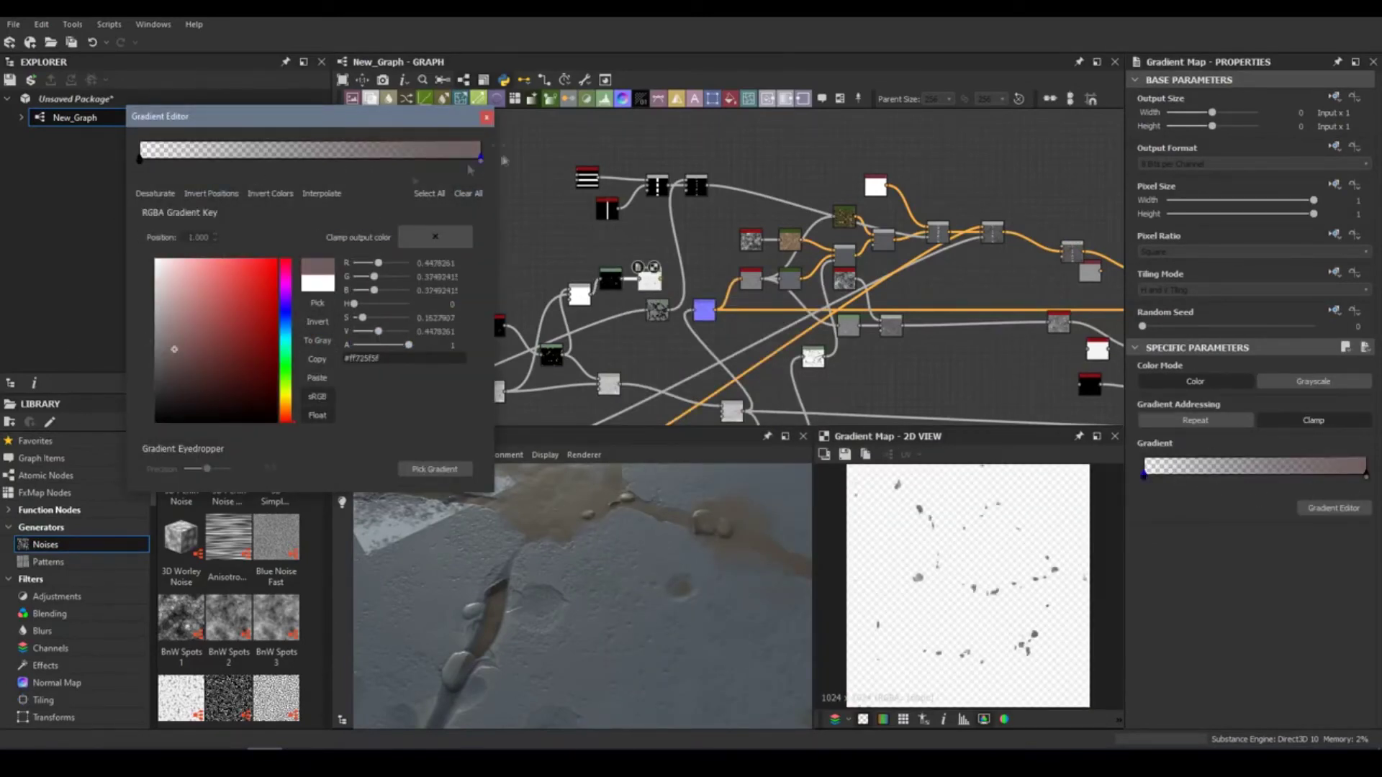
key("Escape")
key("f")
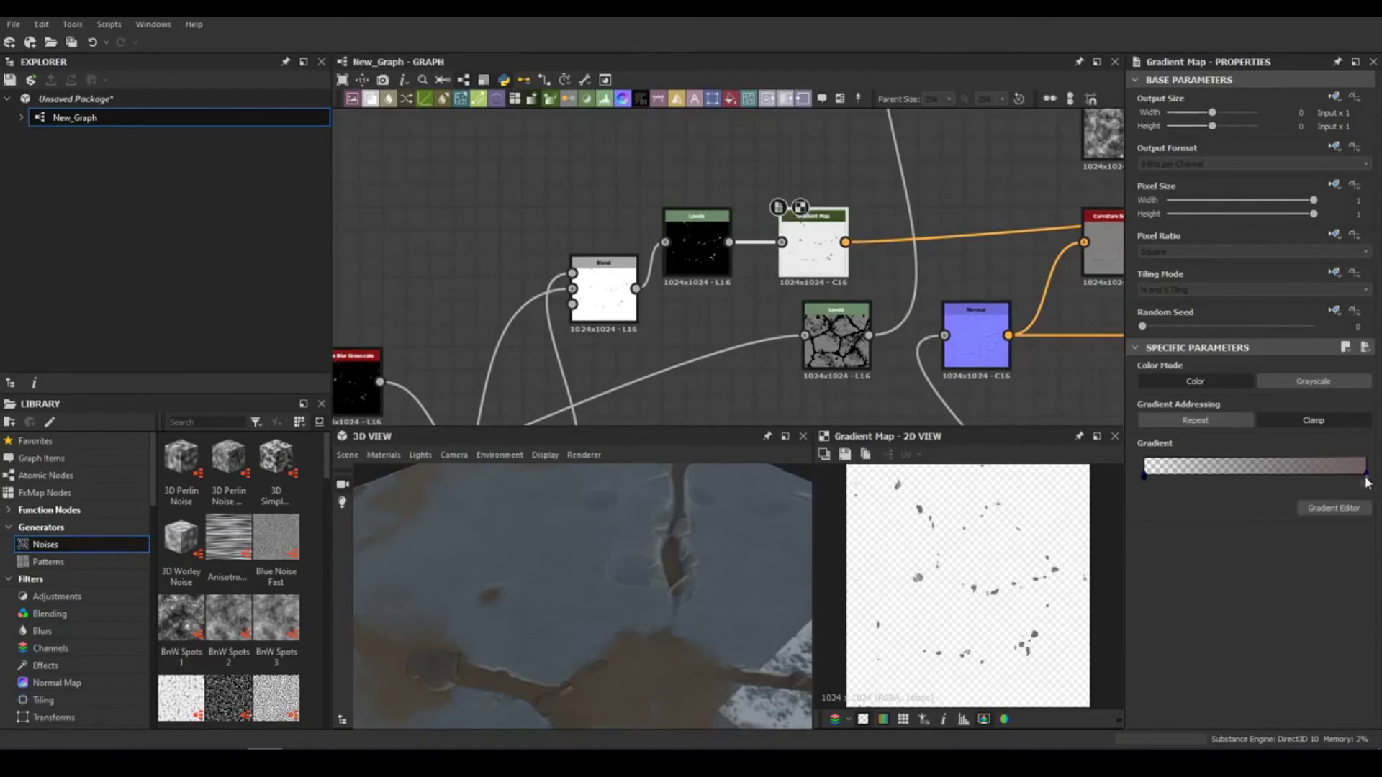
Set the spot gradient's remaining keys to bluish grey tones.
double_click(1242, 475)
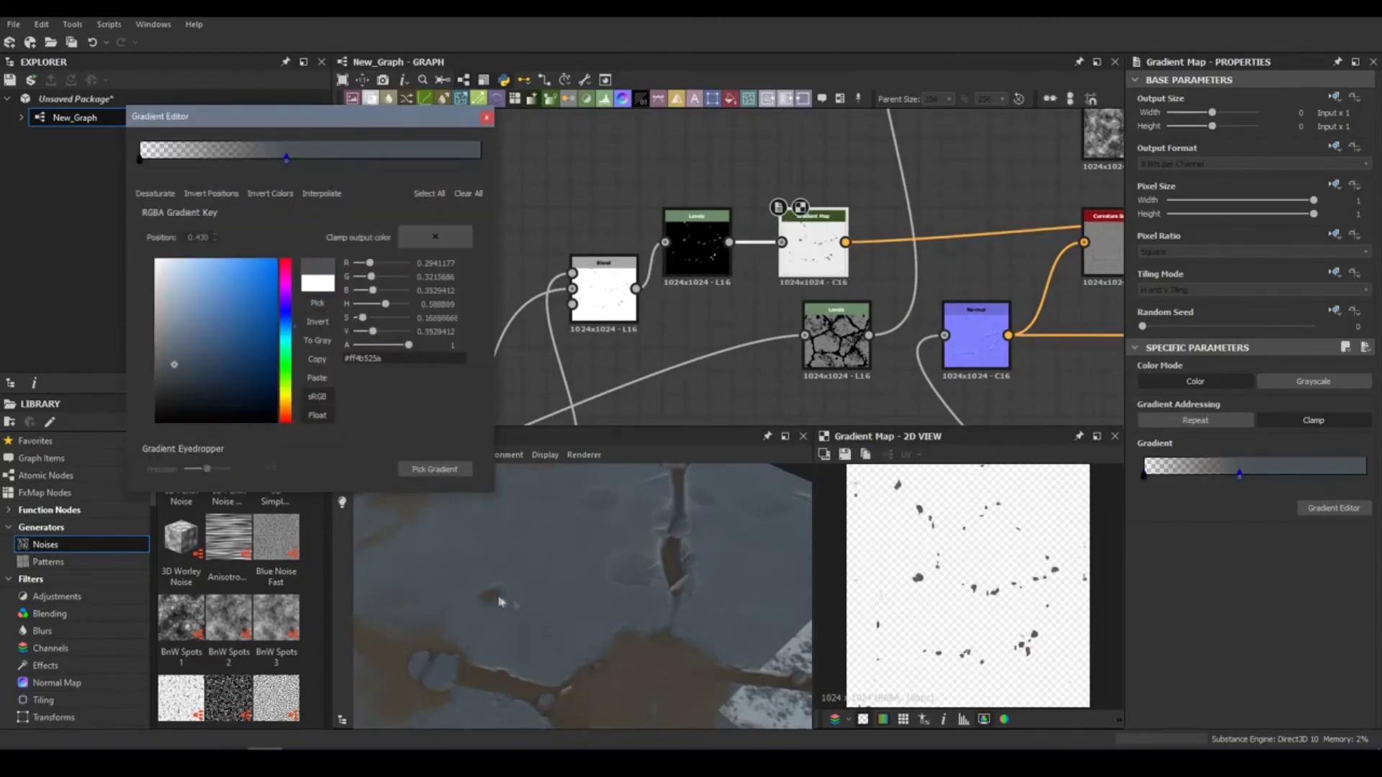
left_click(486, 116)
mouse_move(580, 615)
left_mouse_down()
mouse_move(605, 657)
mouse_move(607, 635)
mouse_move(516, 633)
mouse_move(613, 573)
mouse_move(648, 611)
left_mouse_up()
scroll(850, 270, "down", 3)
scroll(849, 270, "up", 2)
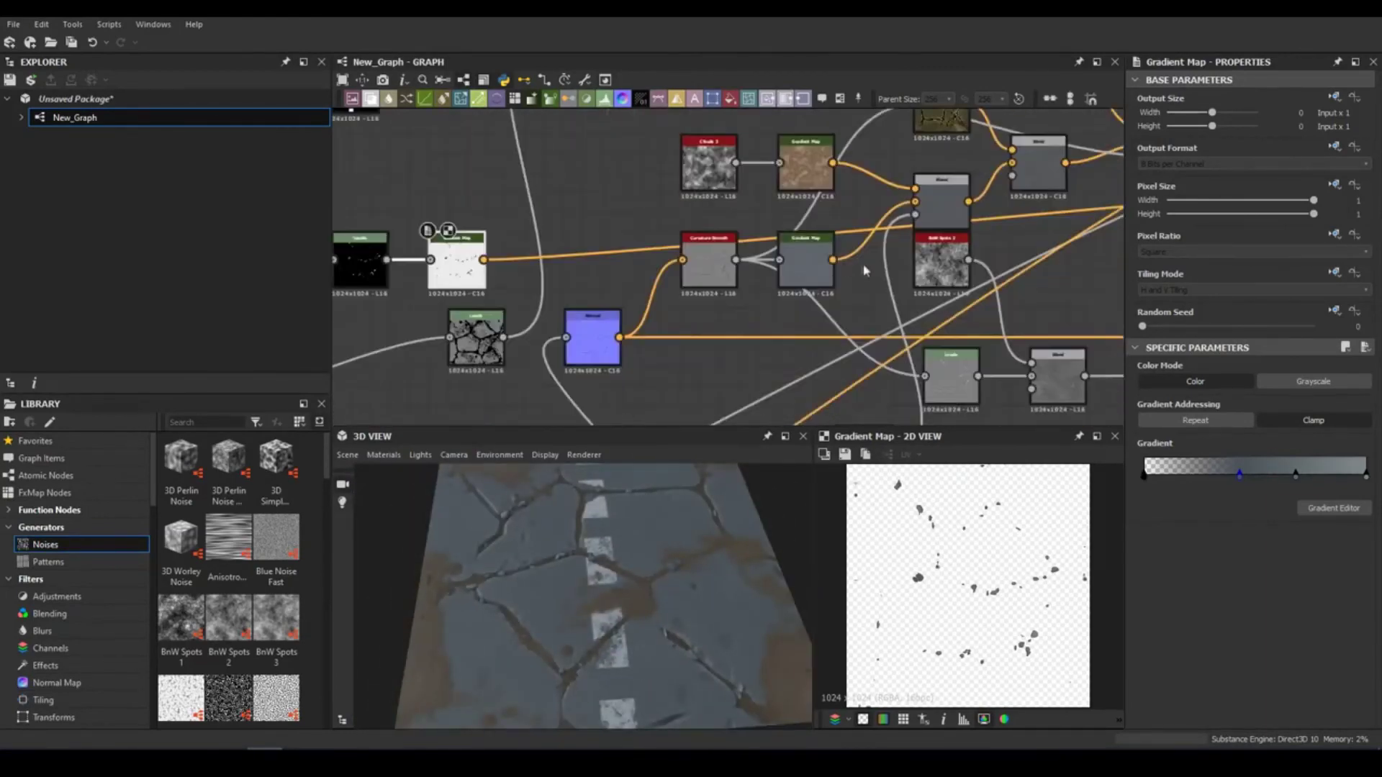
Set the grey-spot Blend to Switch mode with opacity around 0.19.
middle_click_drag(849, 270, 803, 378)
left_click(895, 306)
scroll(1185, 419, "down", 4)
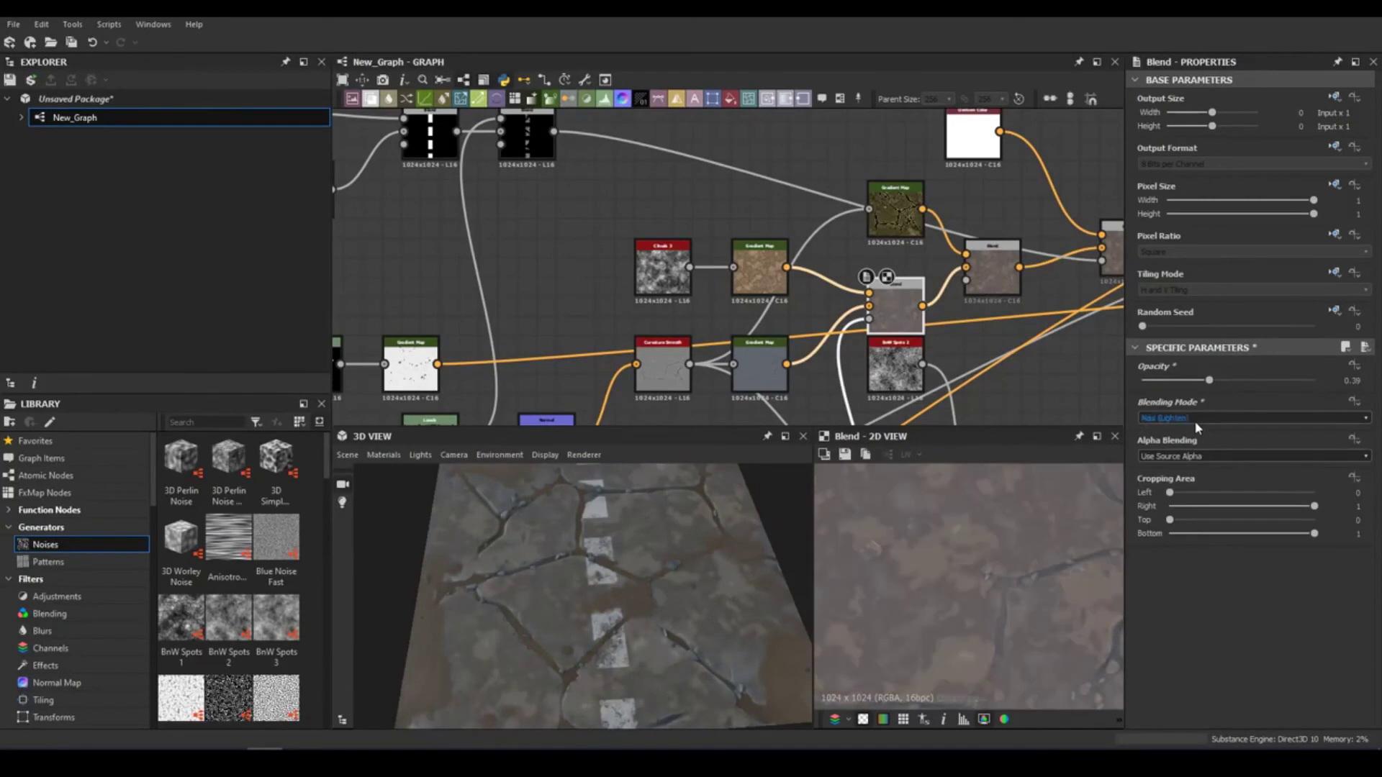
left_click_drag(1209, 380, 1148, 382)
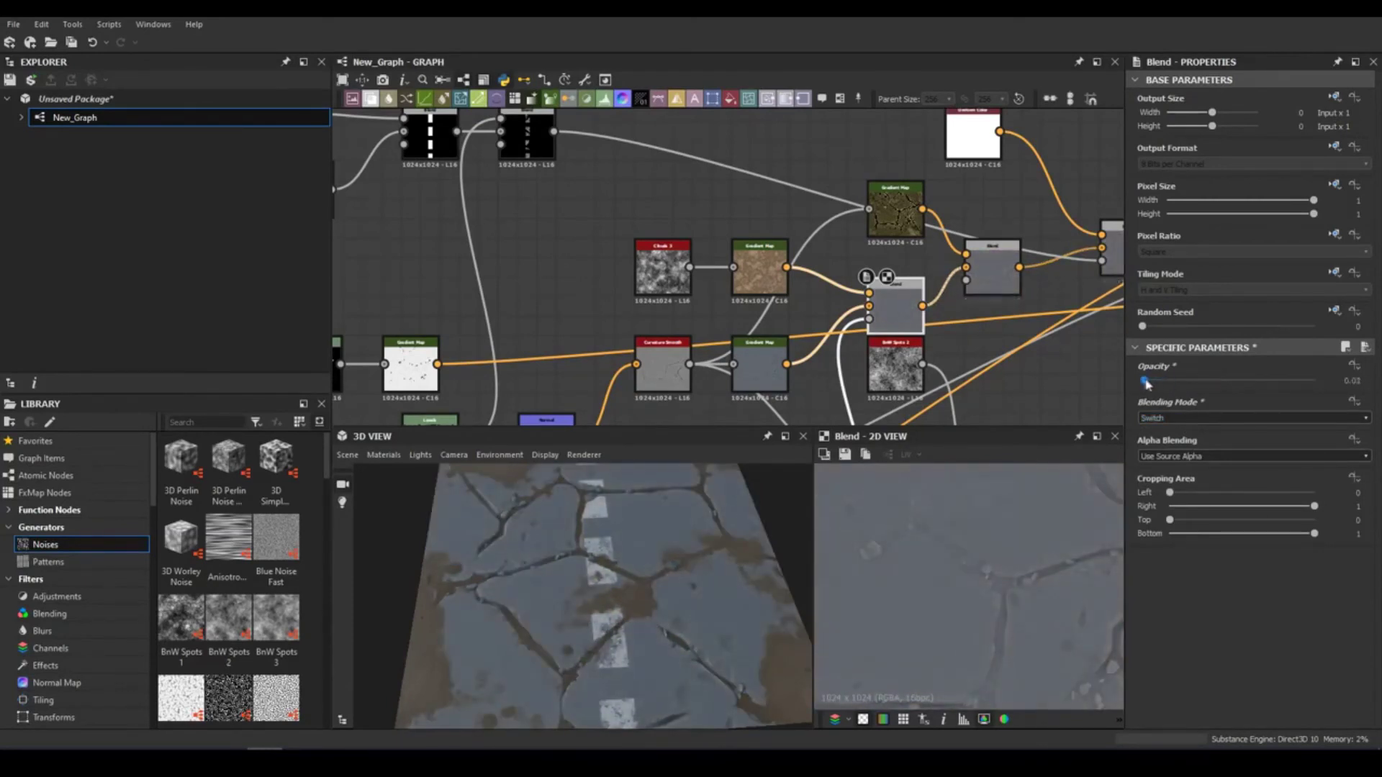
scroll(528, 574, "down", 3)
Preview the material on a sphere, then a cylinder, and show the base colour in 2D.
left_click(348, 455)
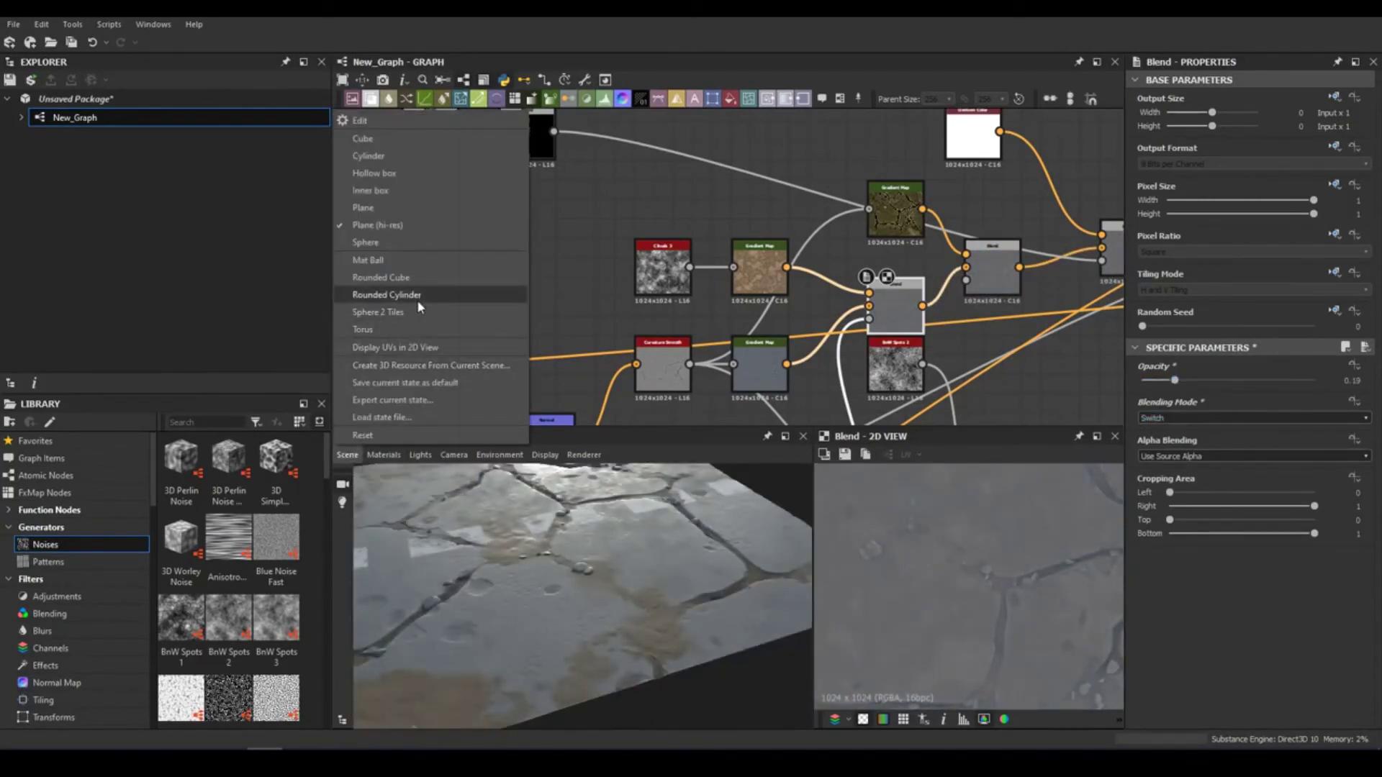
left_click(417, 300)
left_click(348, 455)
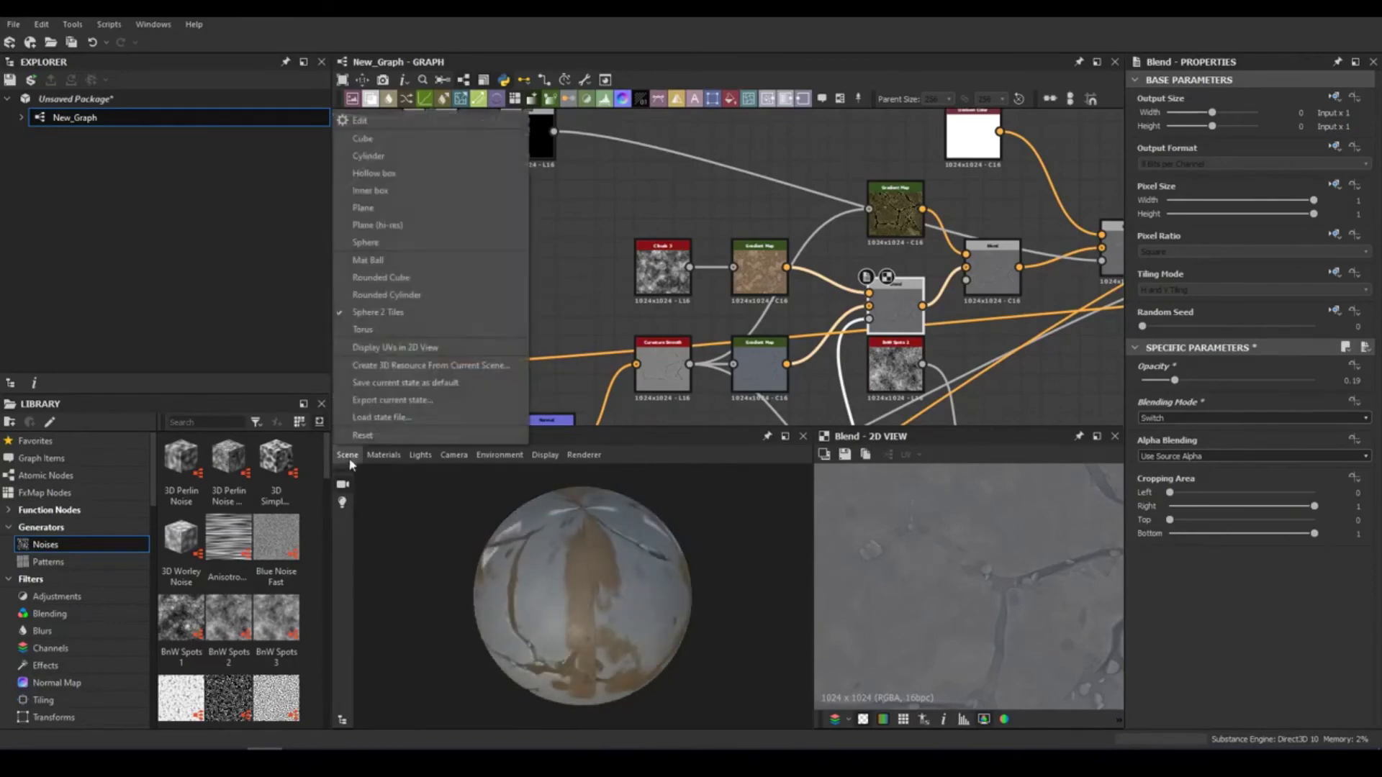
left_click(403, 171)
left_click(348, 455)
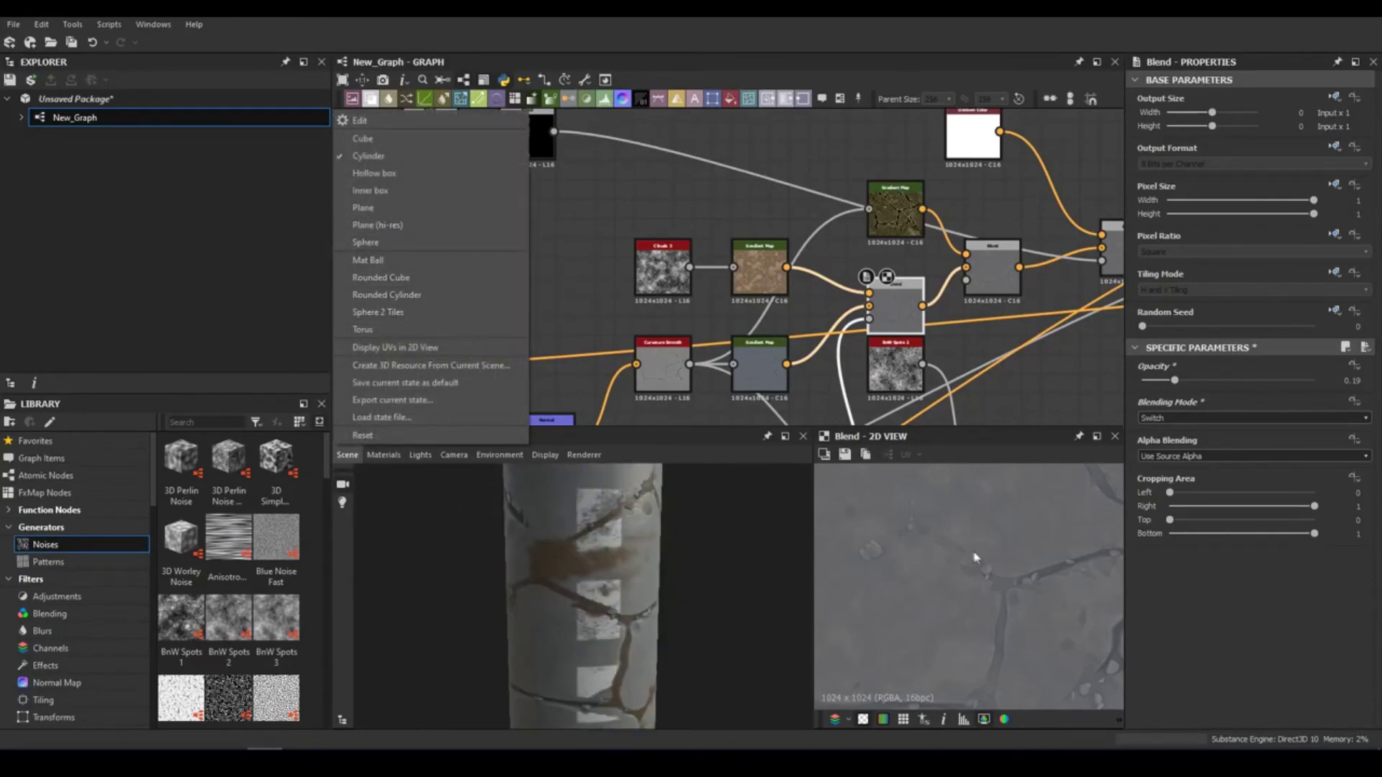
scroll(727, 267, "down", 3)
double_click(873, 274)
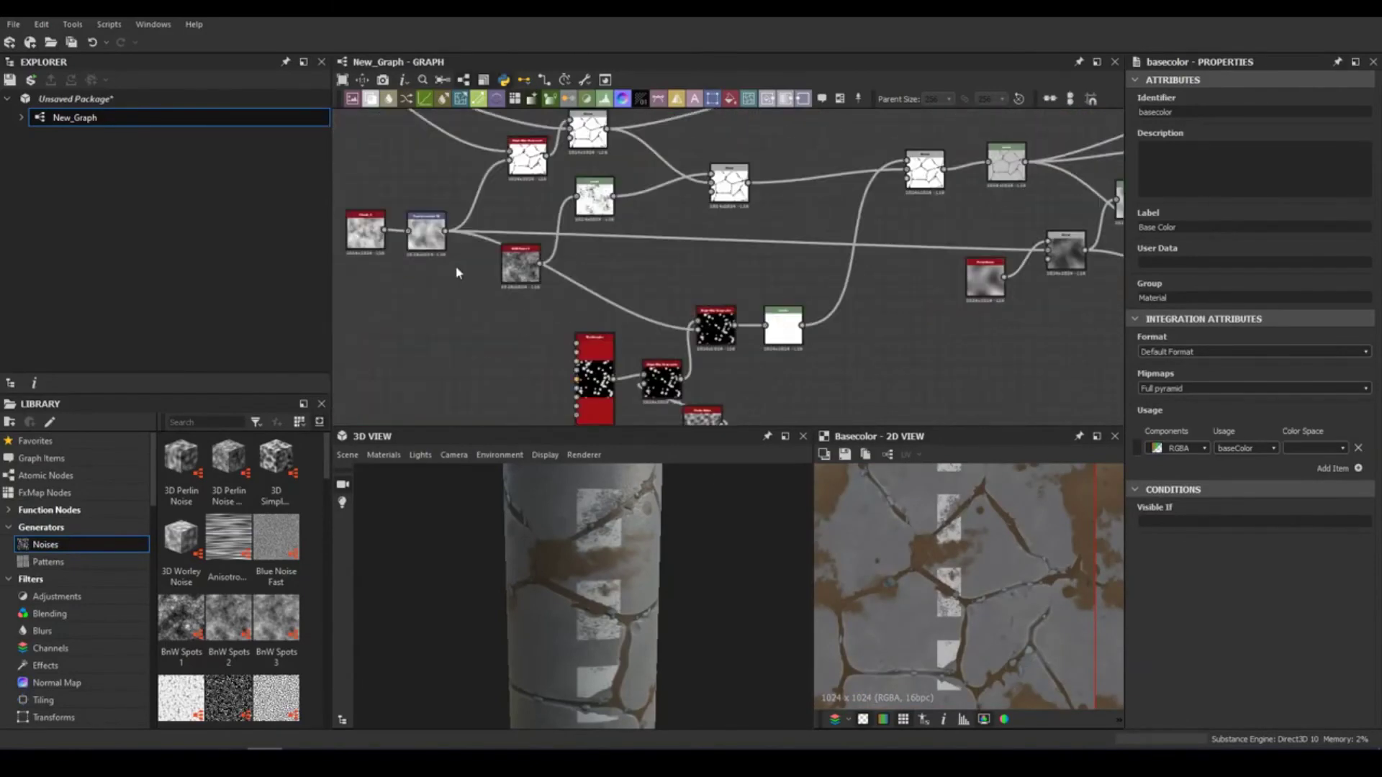
Insert a Make It Tile Photo Grayscale node into the long base-colour link.
mouse_move(791, 273)
middle_mouse_down()
mouse_move(733, 293)
mouse_move(747, 244)
middle_mouse_up()
right_click(689, 262)
scroll(945, 558, "down", 3)
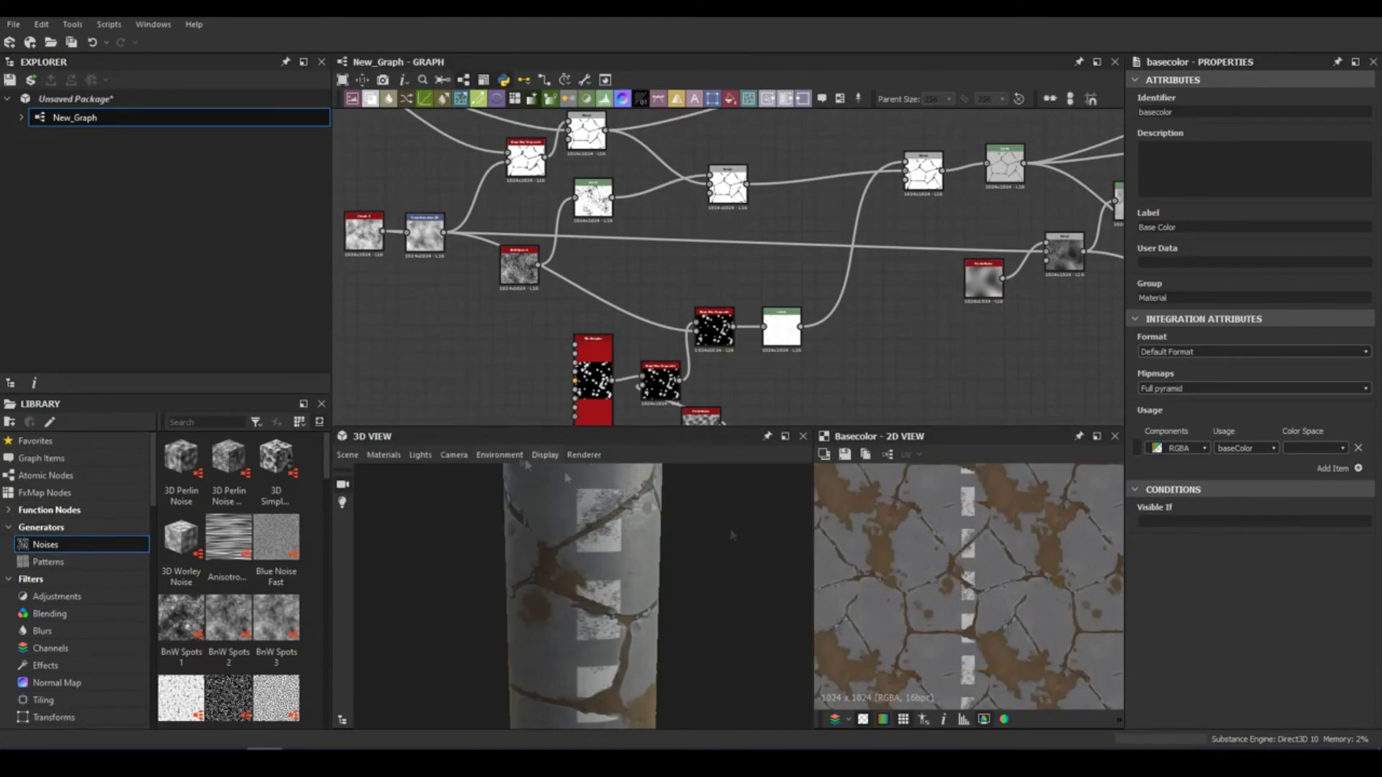
scroll(1017, 591, "down", 2)
scroll(1017, 592, "down", 2)
scroll(1008, 590, "up", 4)
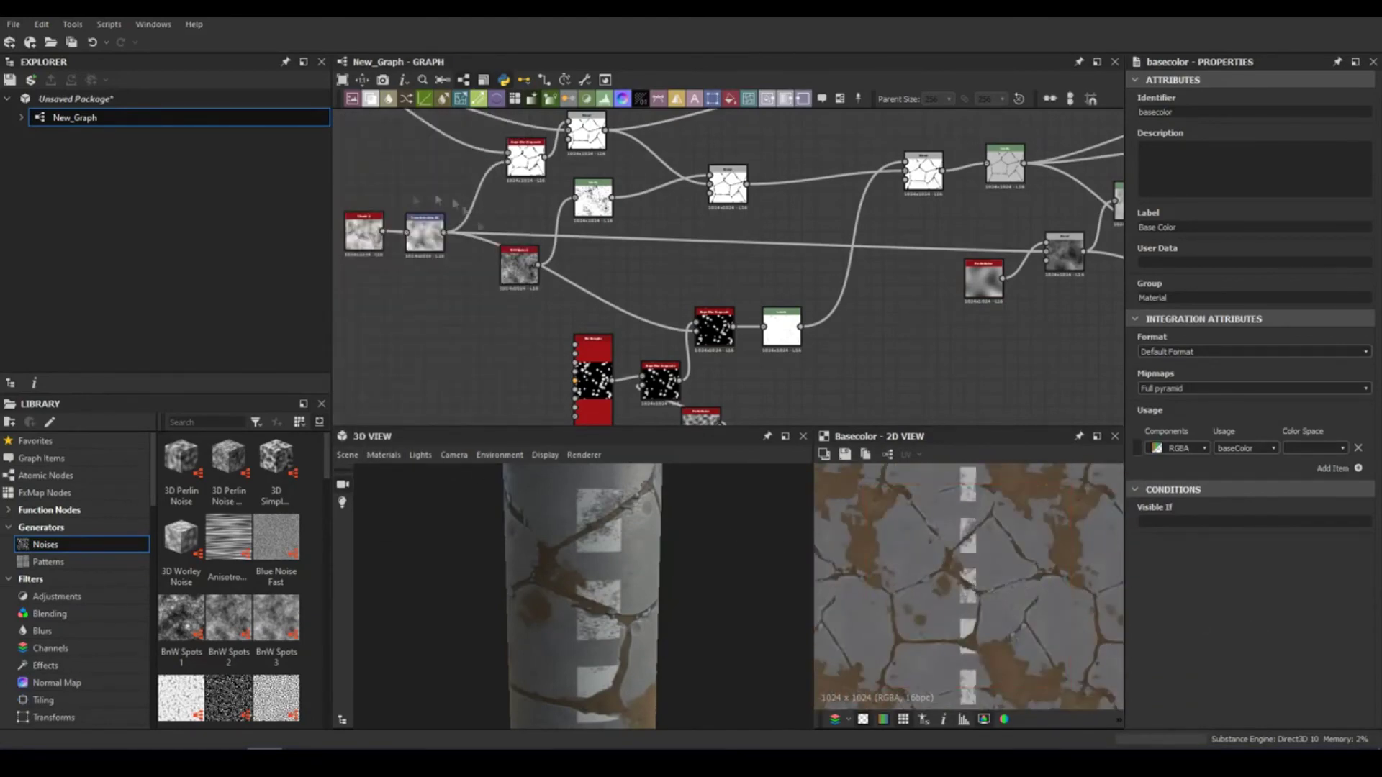
scroll(635, 265, "down", 1)
key("space")
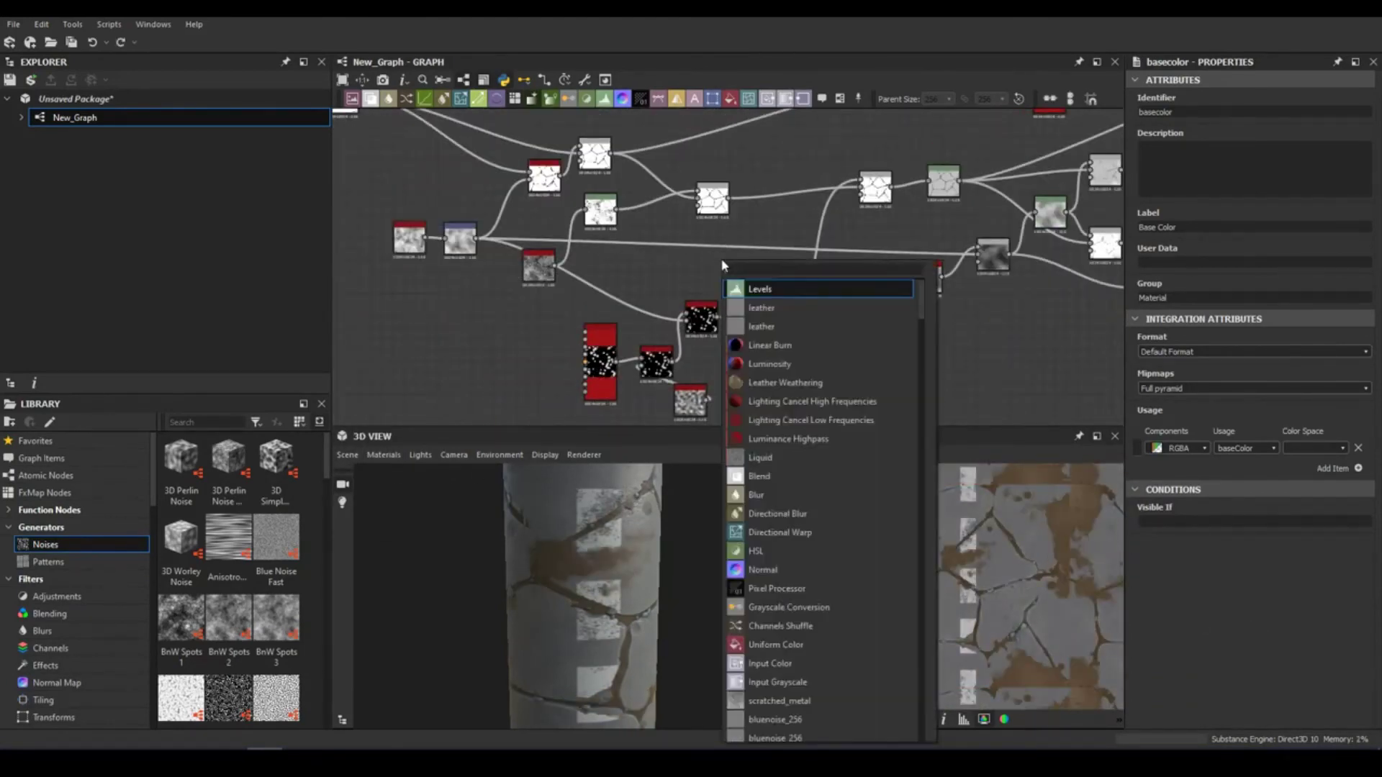
left_click(740, 258)
scroll(740, 255, "up", 2)
key("space")
type("make")
left_click(838, 343)
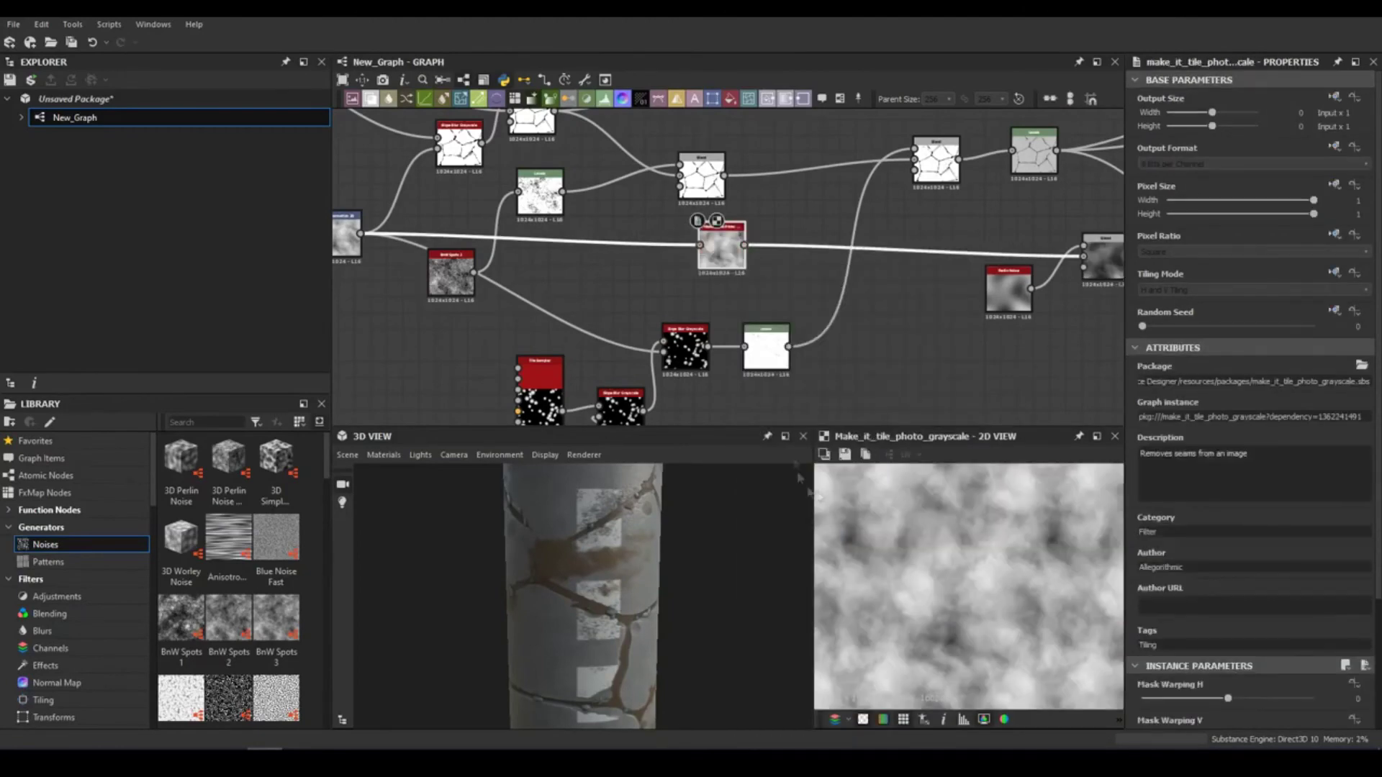
scroll(1082, 556, "down", 1)
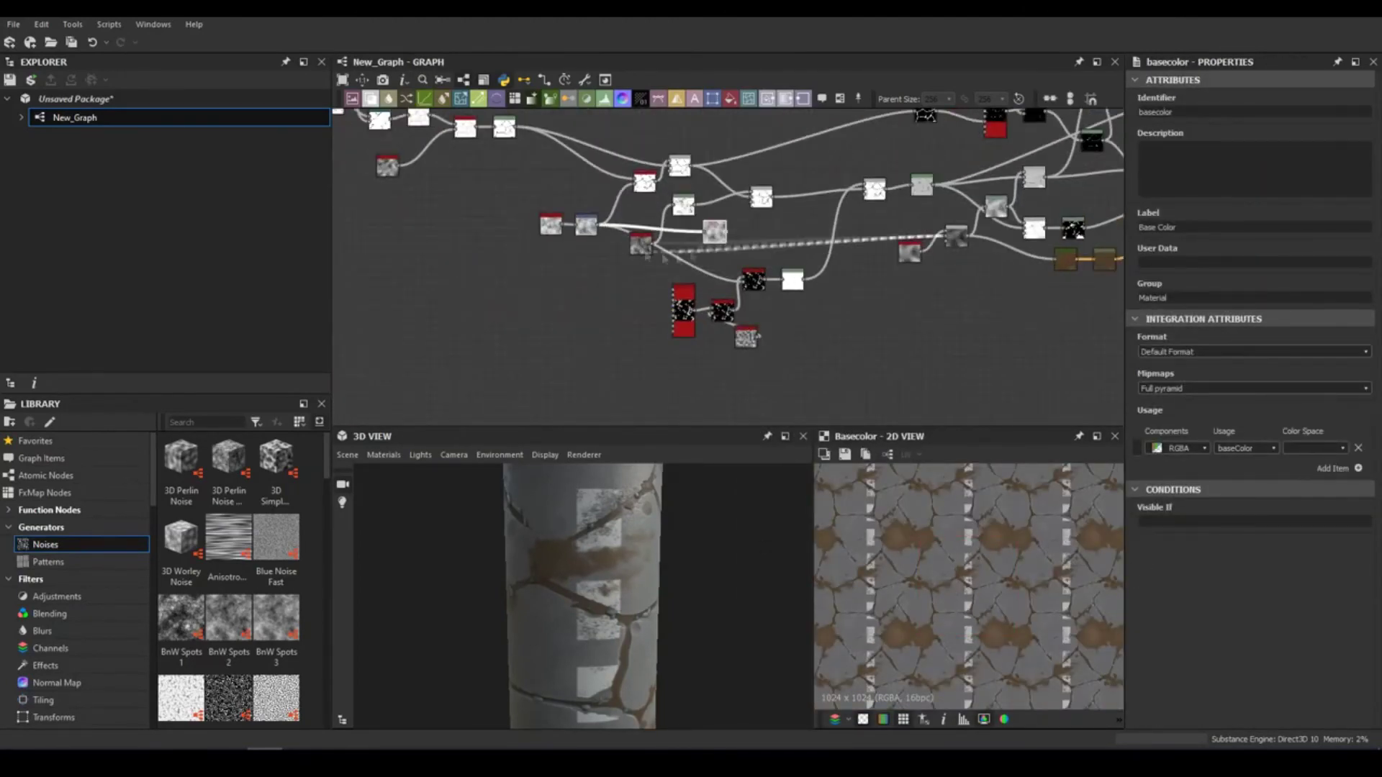
left_click_drag(664, 257, 943, 238)
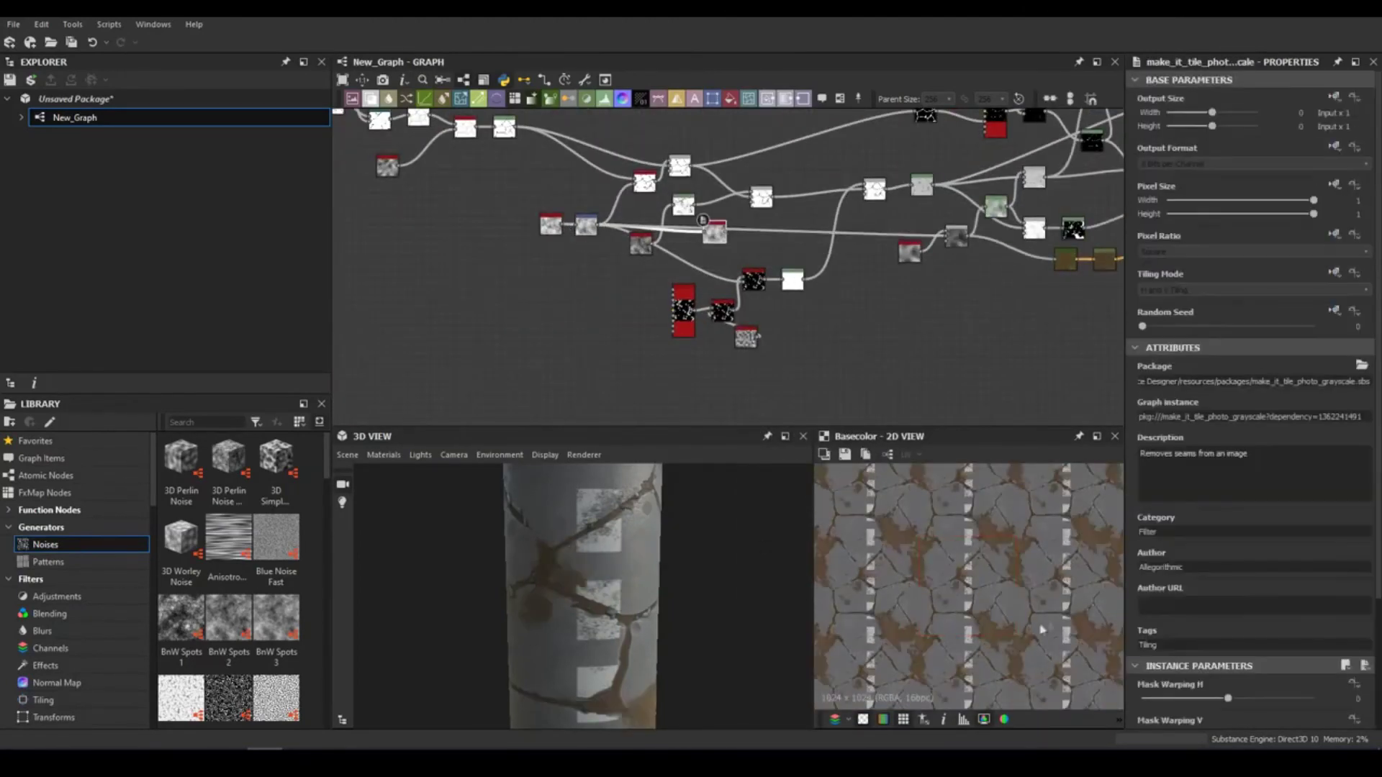
Switch the 3D preview mesh to a rounded cube.
left_click(347, 455)
left_click(374, 286)
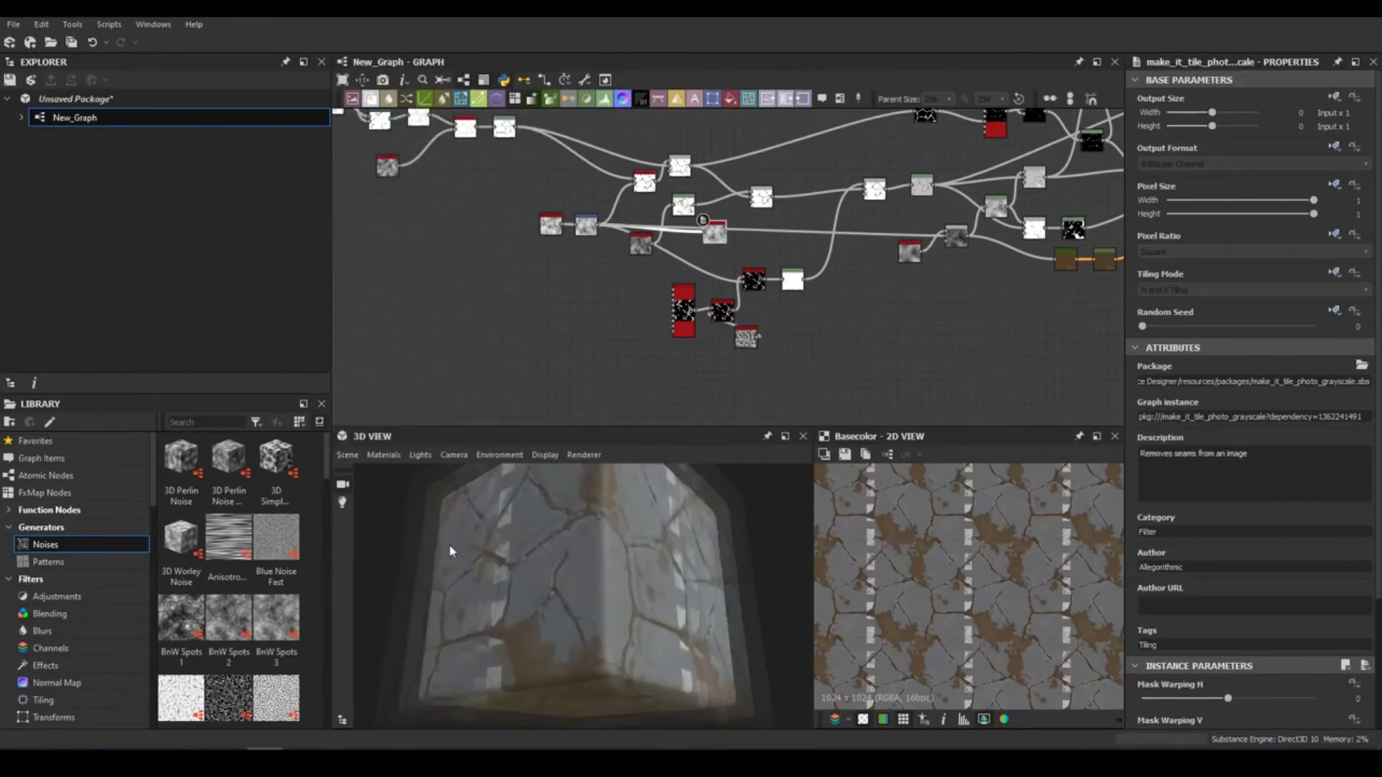
scroll(564, 540, "up", 5)
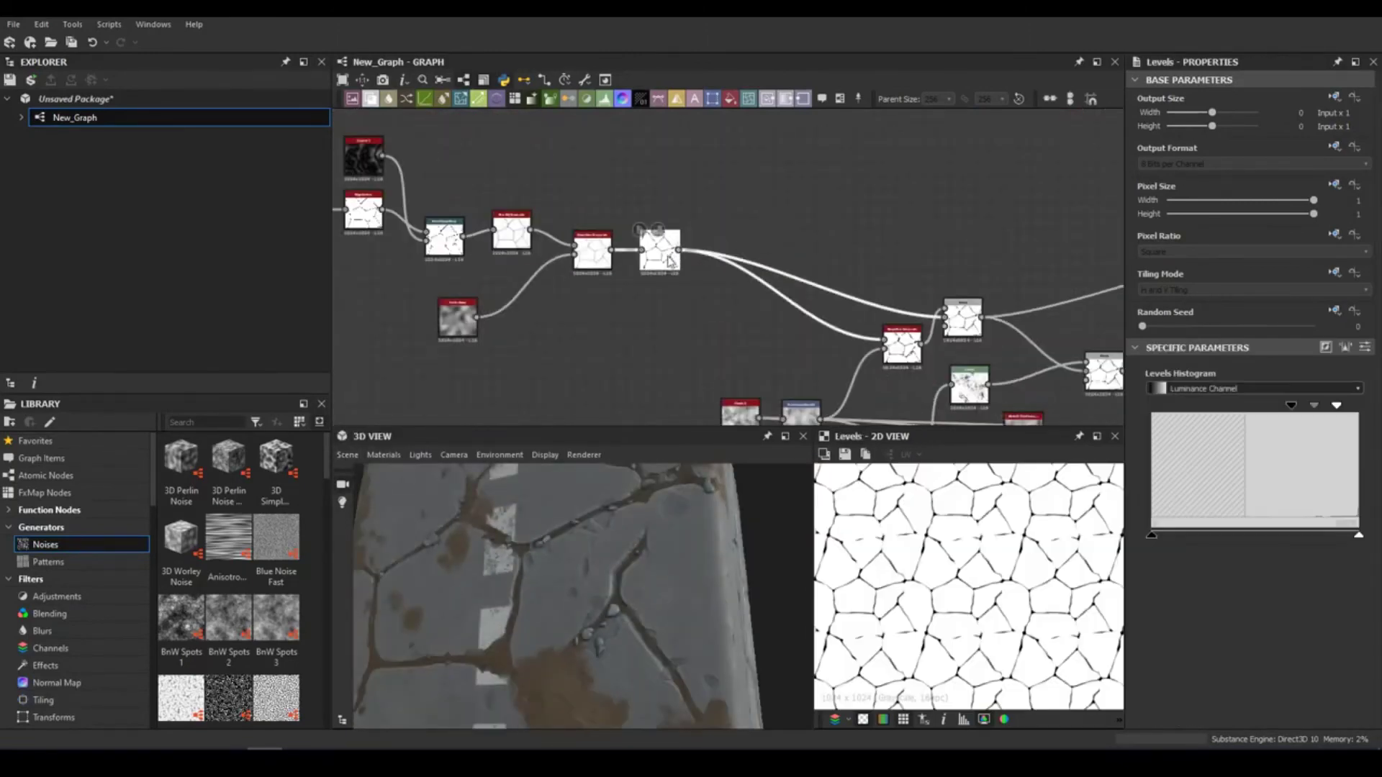
Raise the cells_3 Disorder to make the crack cells more irregular.
double_click(751, 198)
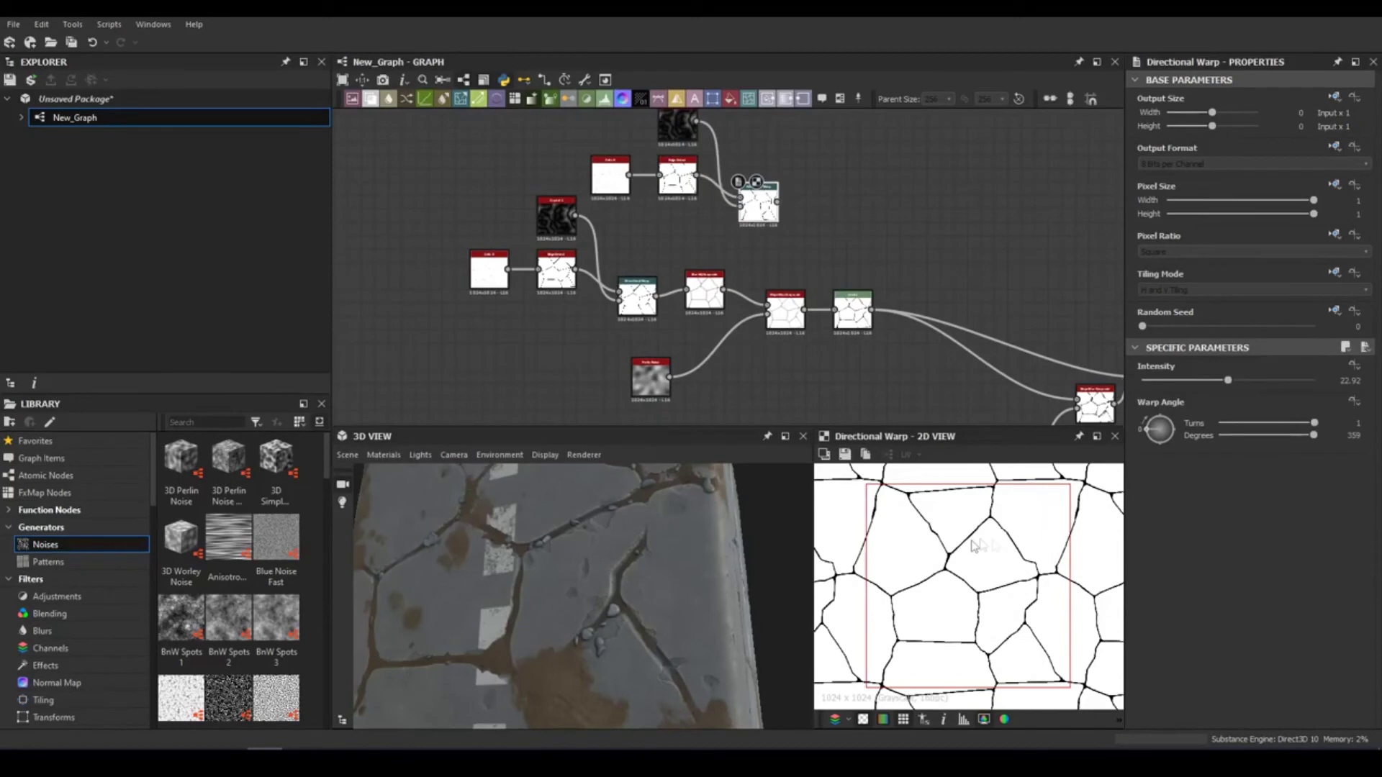
left_click(610, 175)
scroll(1253, 503, "down", 3)
left_click_drag(1145, 677, 1280, 677)
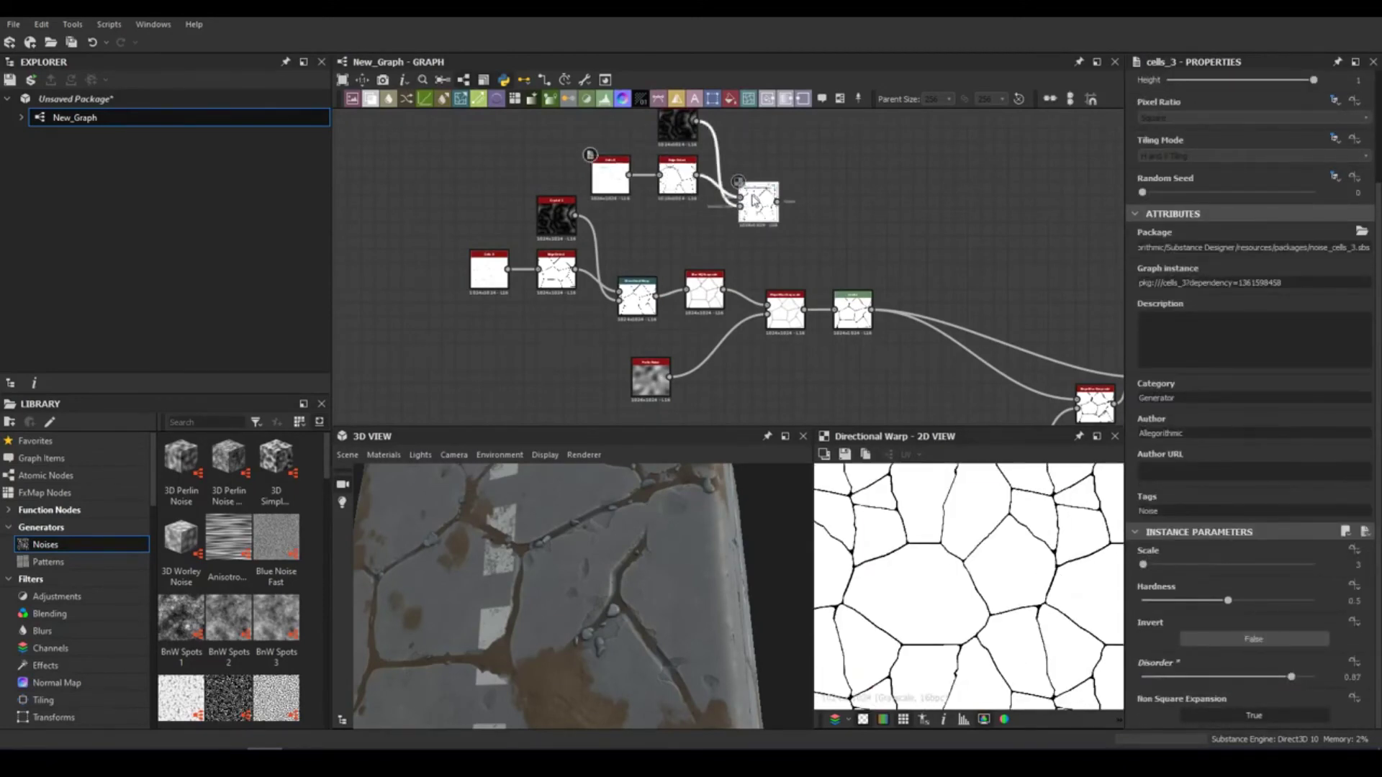
left_click(753, 200)
scroll(720, 216, "up", 3)
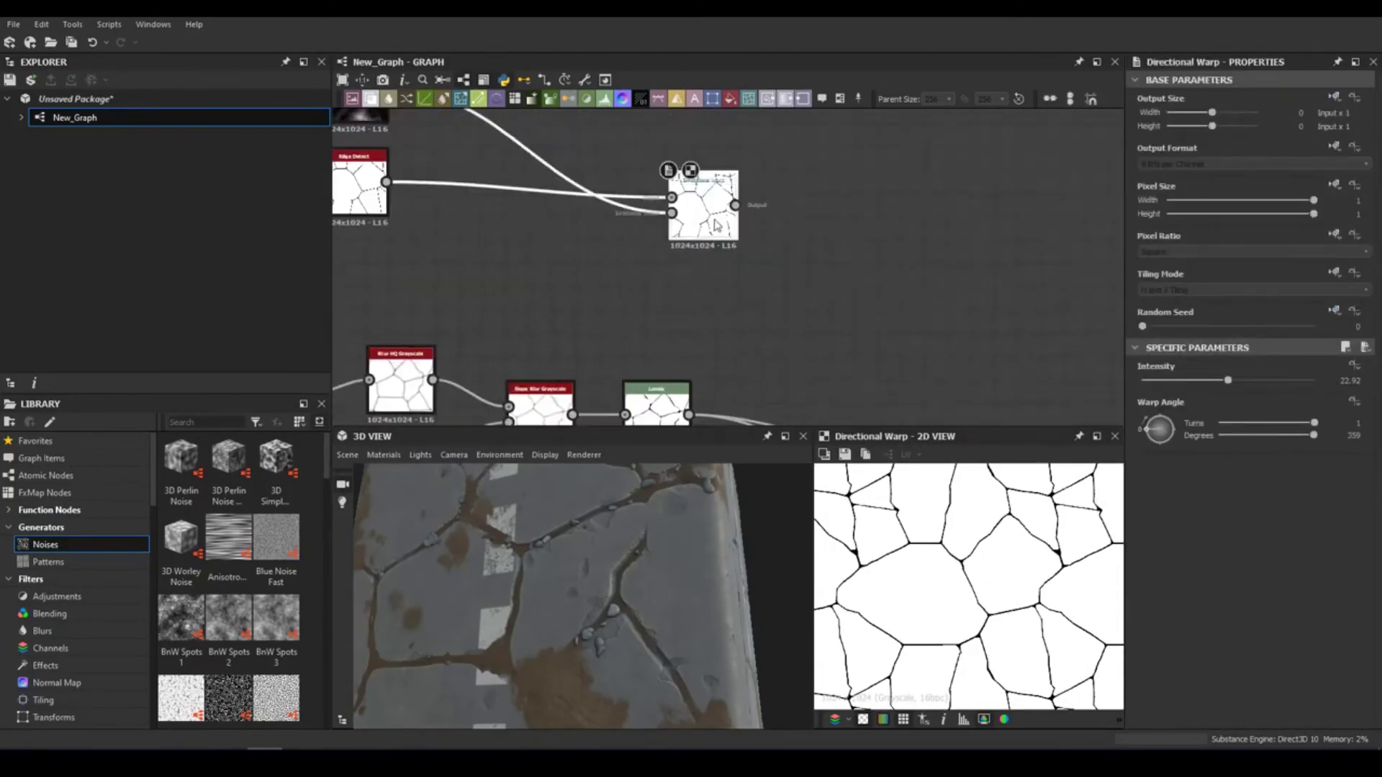
Add a Slope Blur Grayscale after the Directional Warp in Max mode with low intensity.
key("space")
left_click(791, 252)
scroll(720, 216, "down", 3)
scroll(1252, 504, "down", 3)
left_click_drag(1224, 679, 1152, 681)
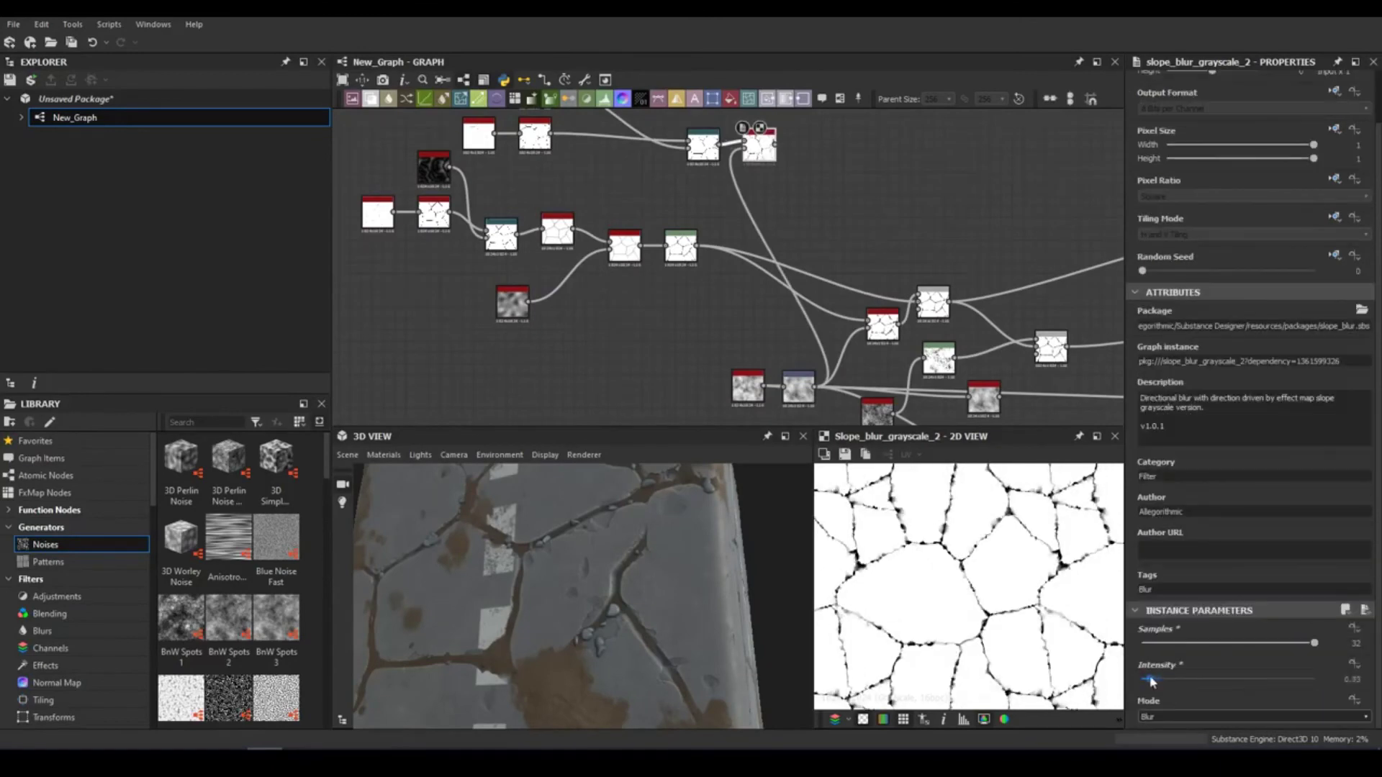
left_click(1170, 718)
Add a Blur HQ Grayscale and set the crack Blend to Multiply.
key("space")
left_click(792, 370)
scroll(791, 288, "up", 3)
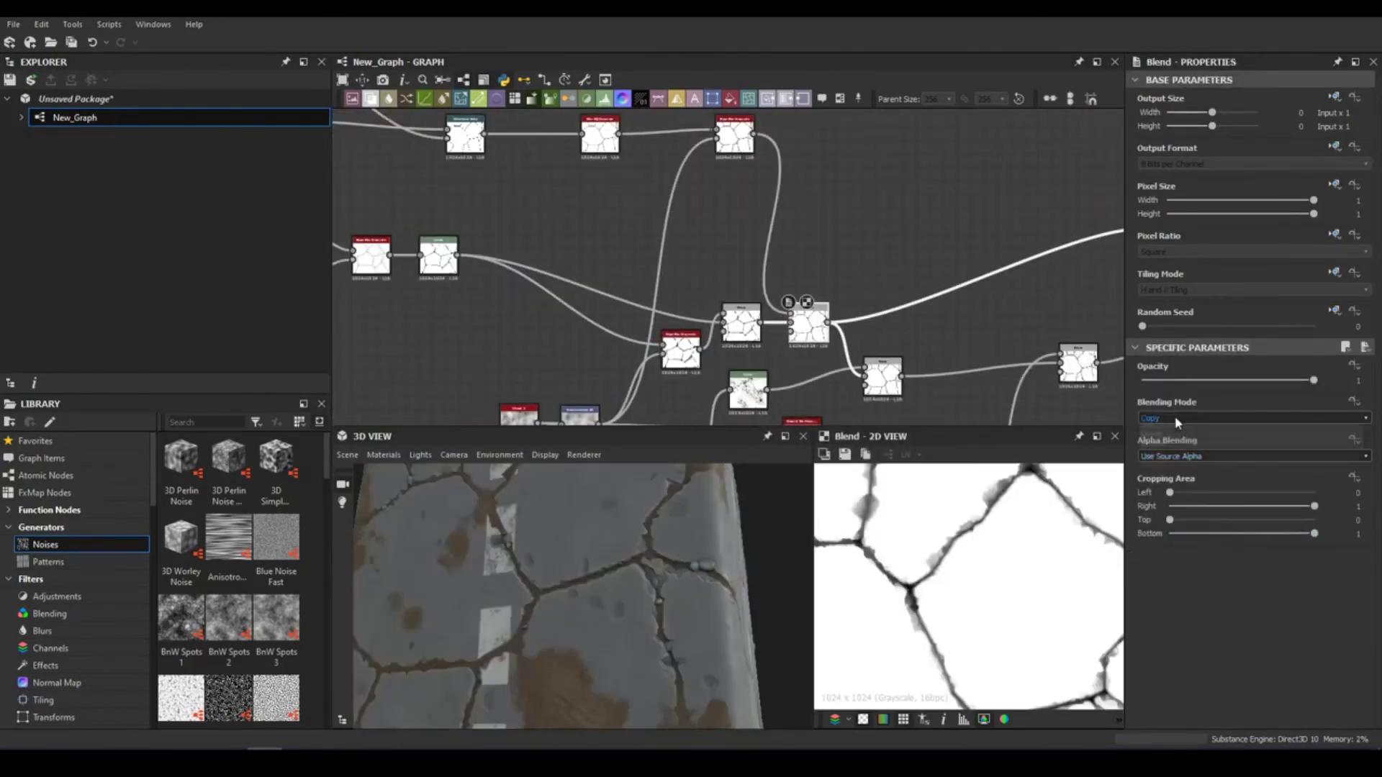
left_click(1252, 418)
left_click(1188, 468)
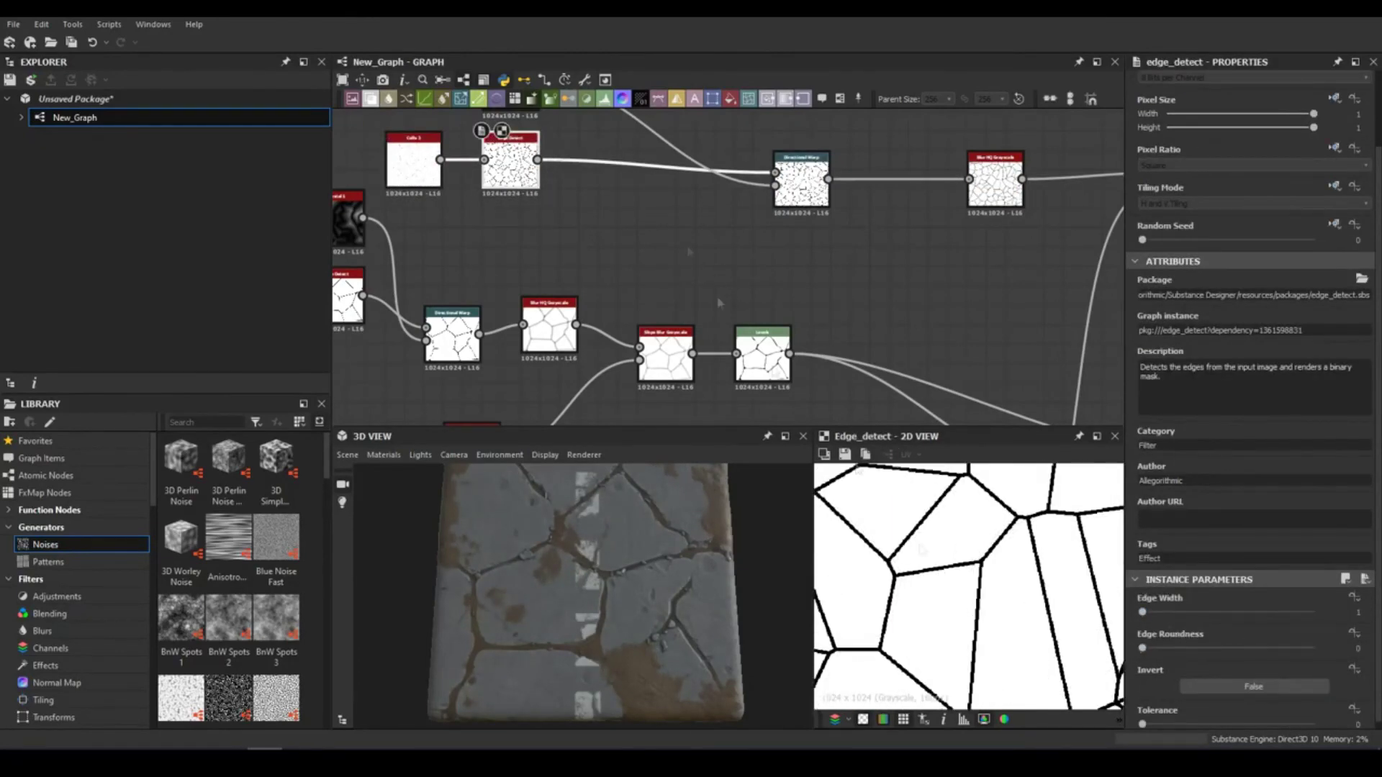
left_click(799, 176)
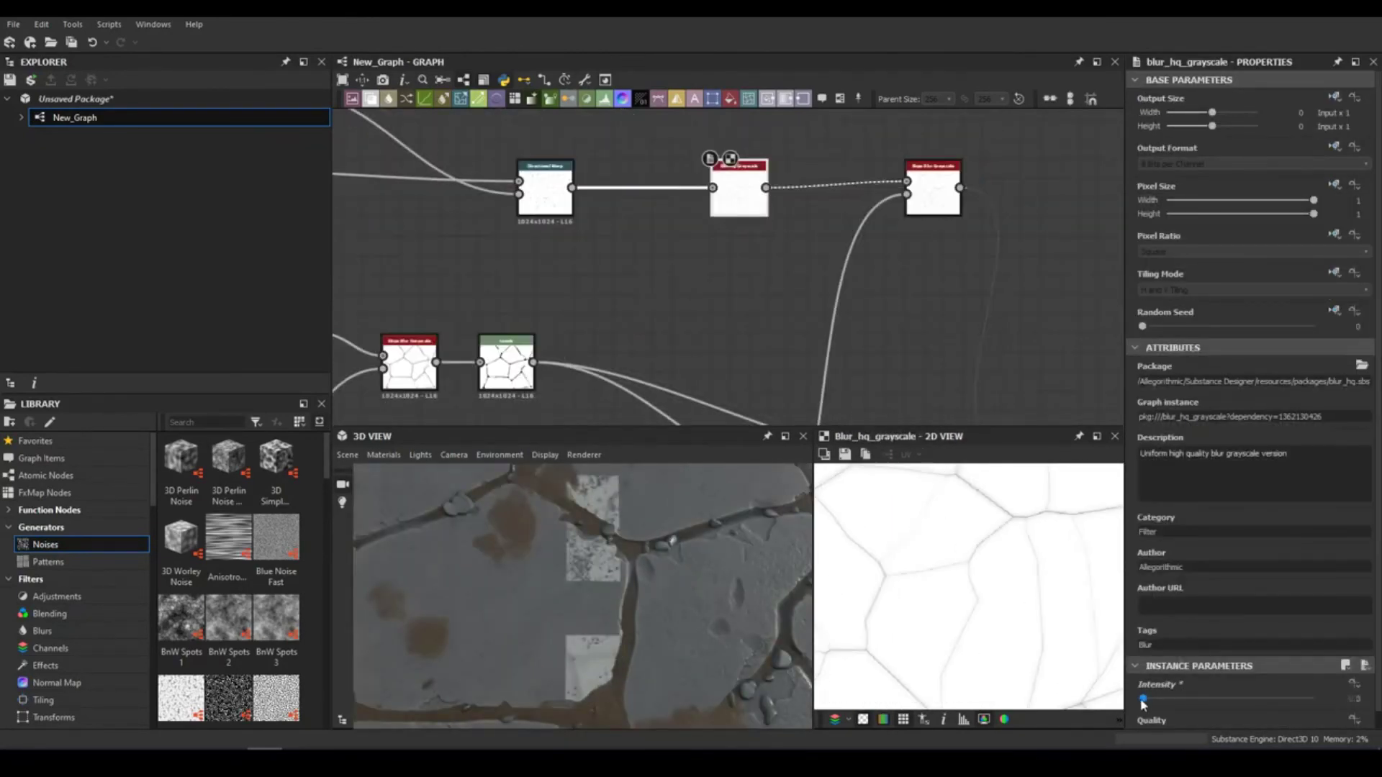